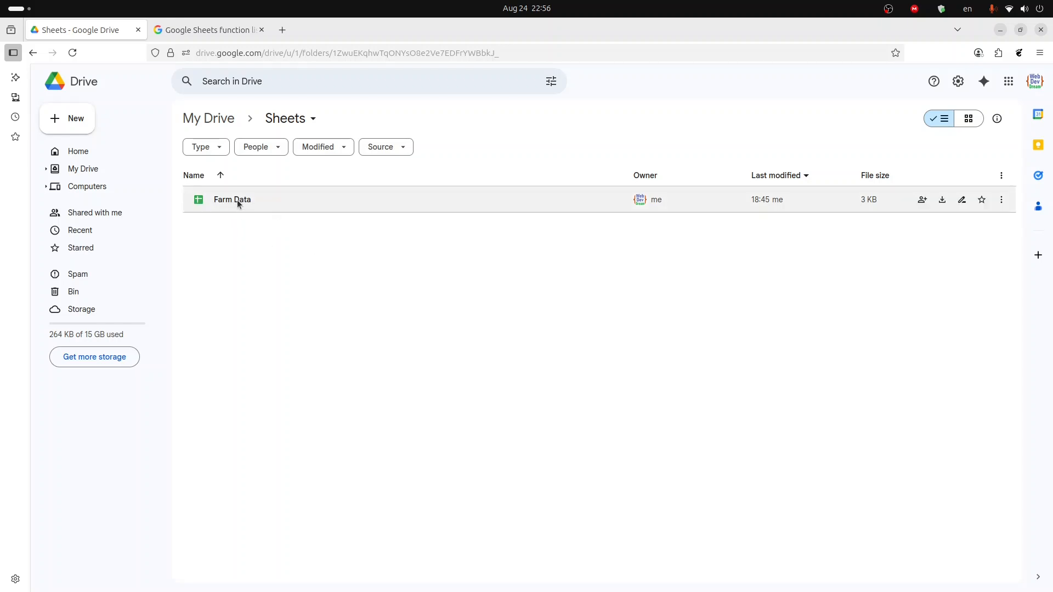
- Open the Farm Data spreadsheet from the Sheets folder and briefly open then close the print settings
double_click(237, 200)
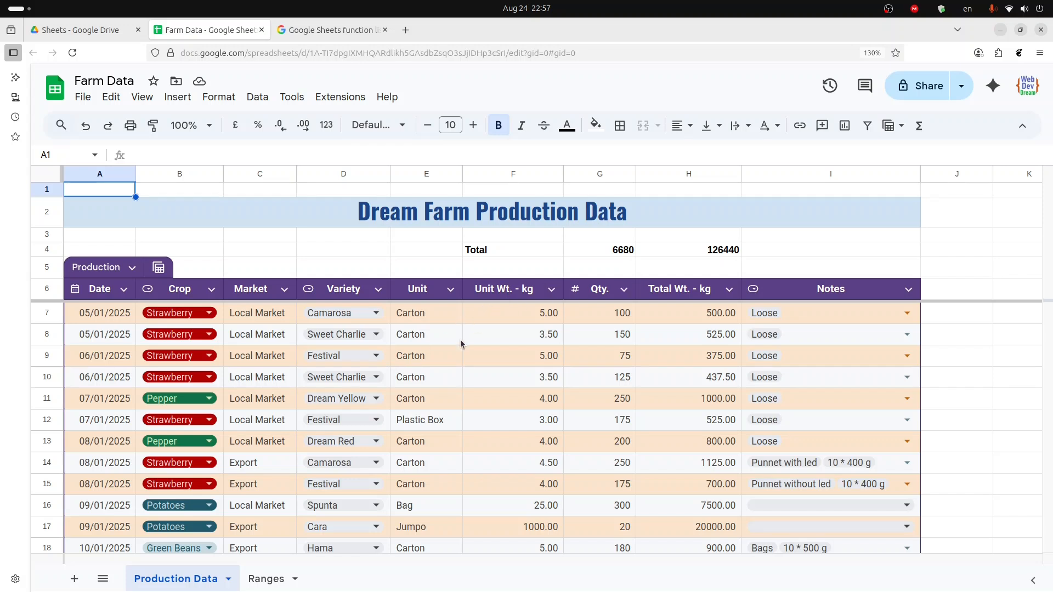
key(ctrl+p)
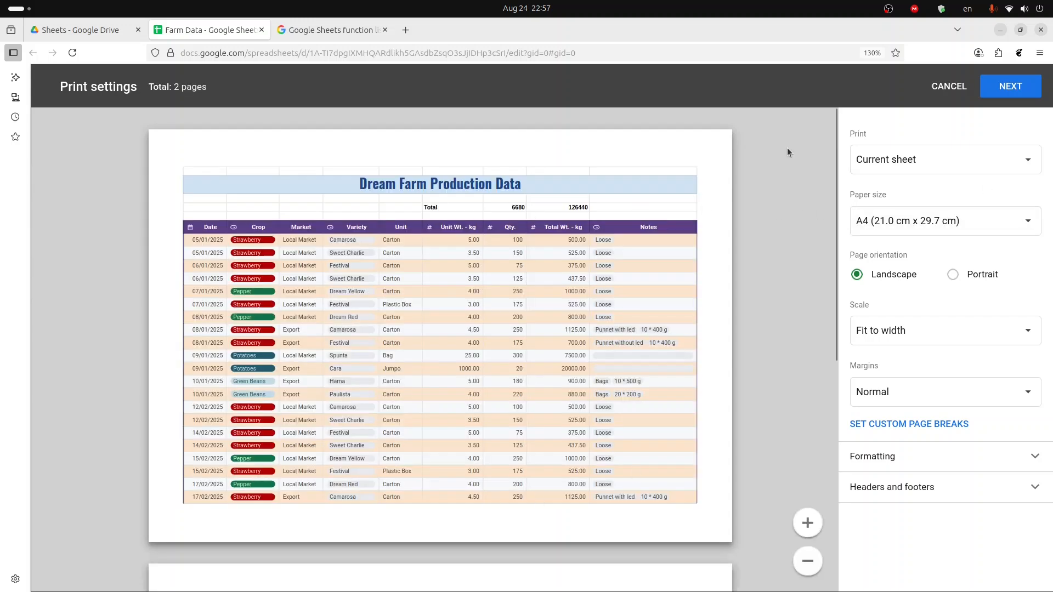
click(949, 90)
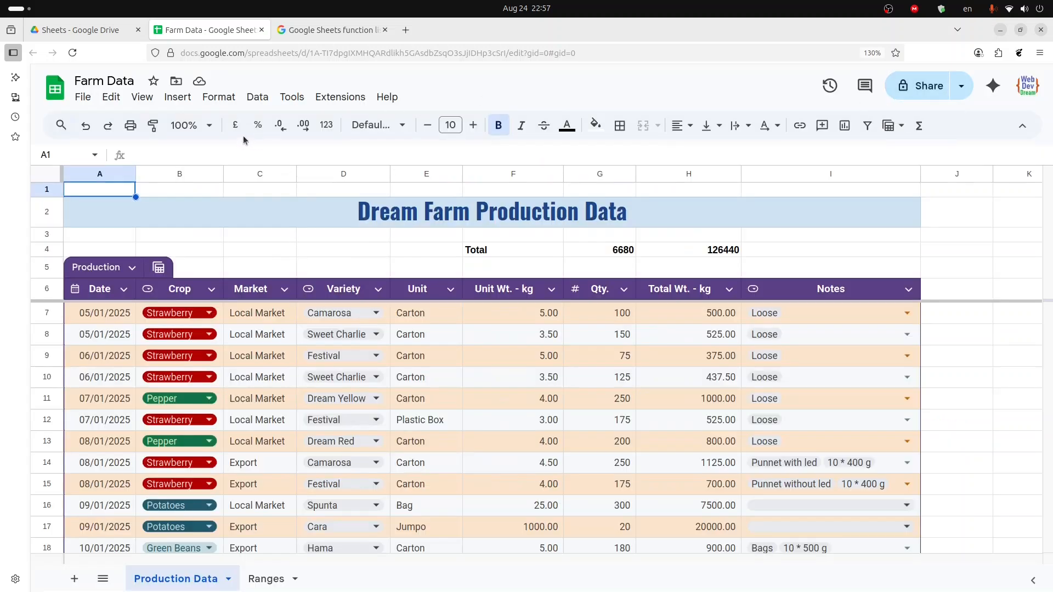
- Start downloading the current sheet as a PDF (.pdf) document
click(85, 98)
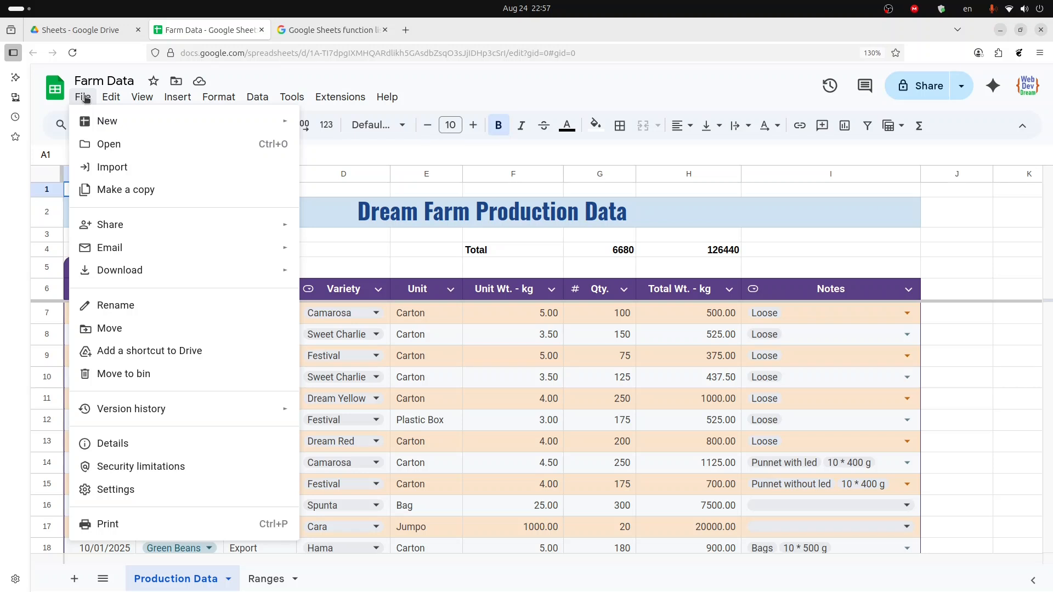
mouse_move(126, 278)
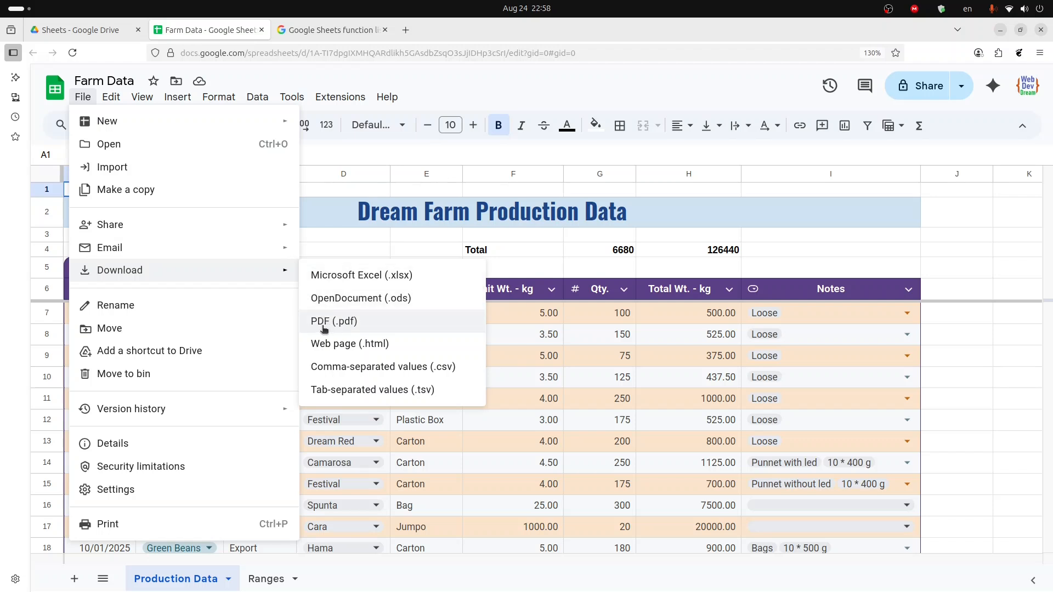
click(324, 325)
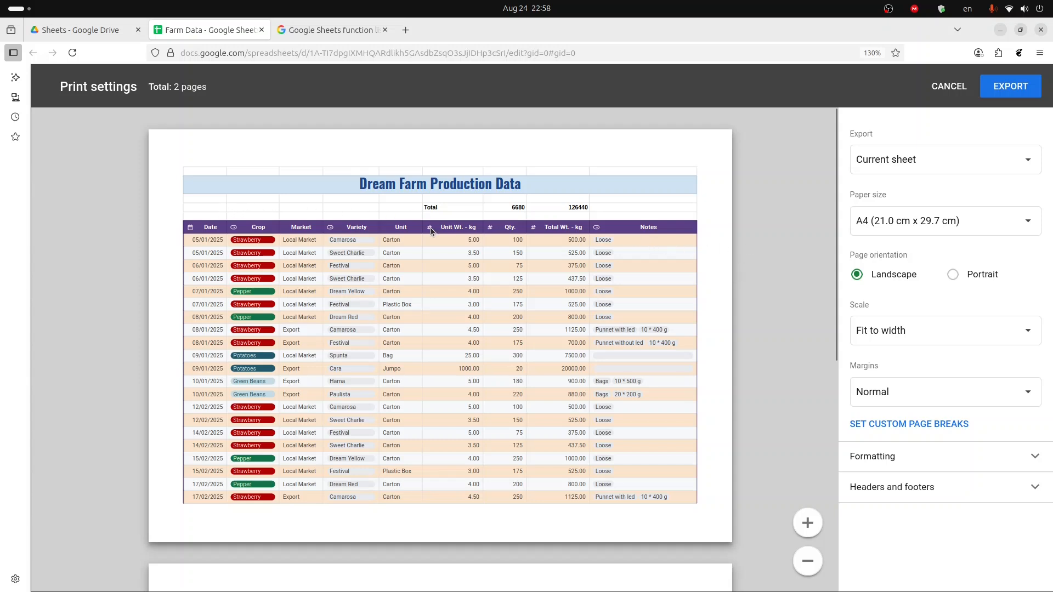
- Zoom the preview, switch page orientation to Portrait and set the margins to Narrow
click(809, 525)
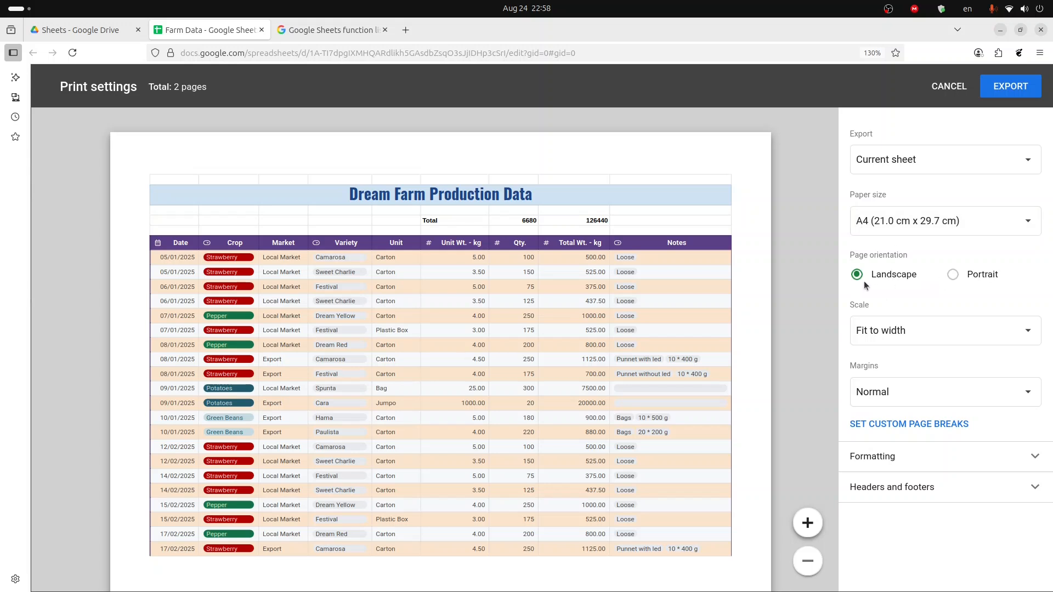
click(951, 275)
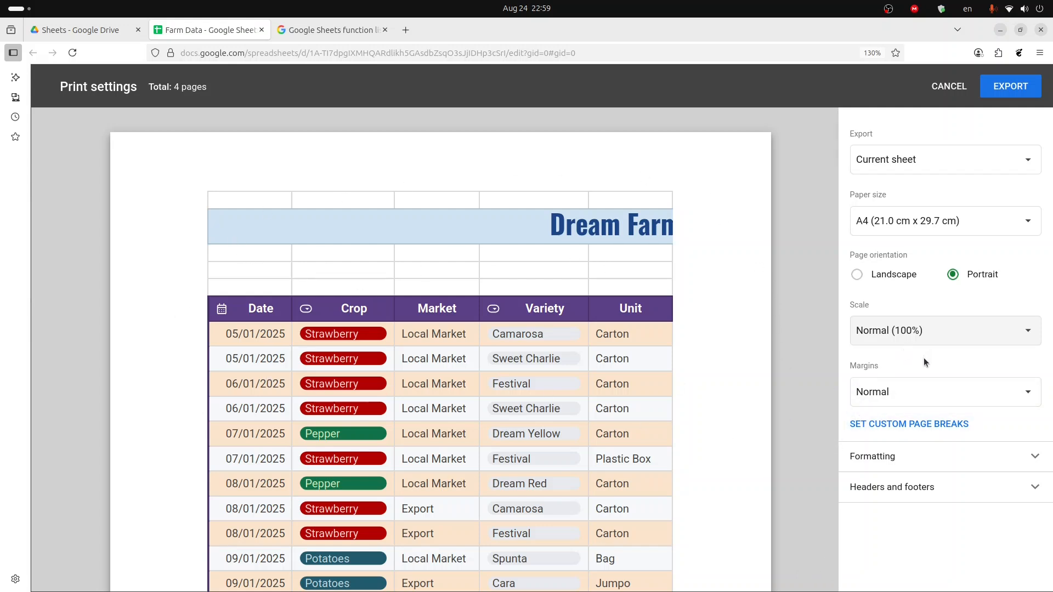
click(900, 399)
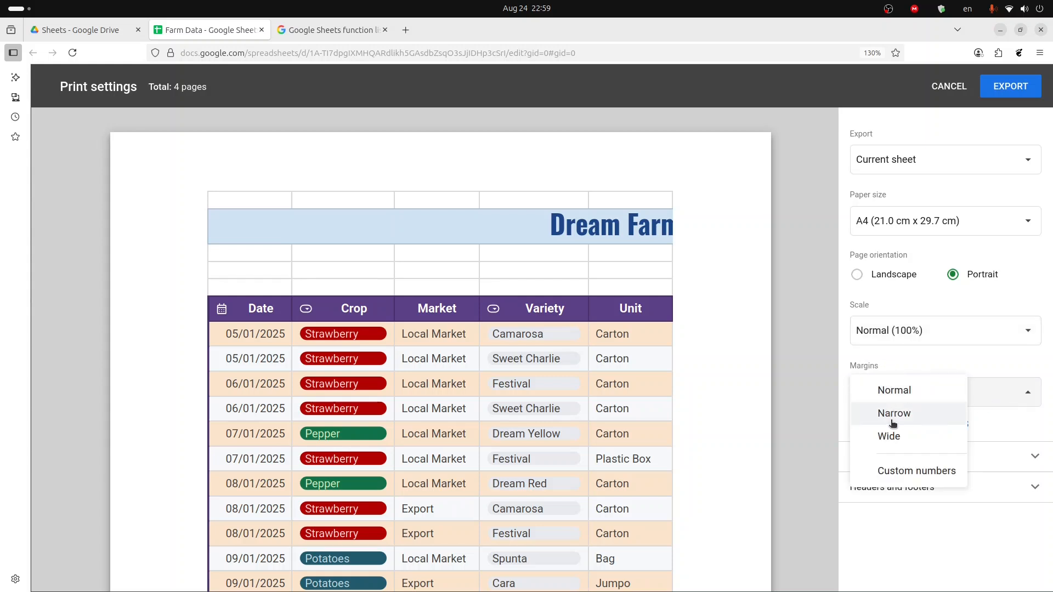
click(892, 414)
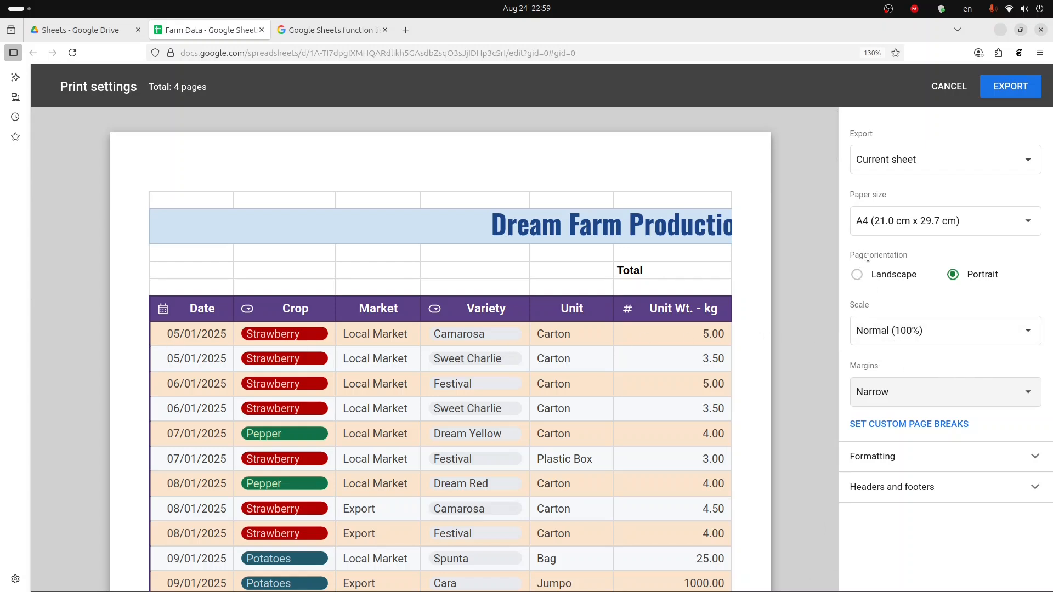
- Set the page orientation back to Landscape and the scale to Fit to width
click(858, 277)
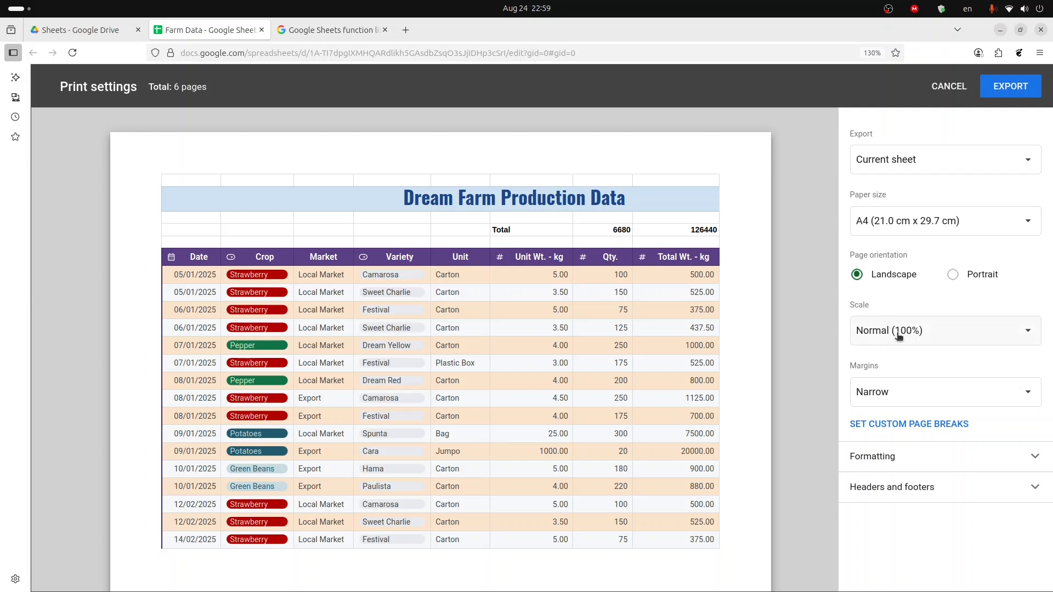
click(861, 321)
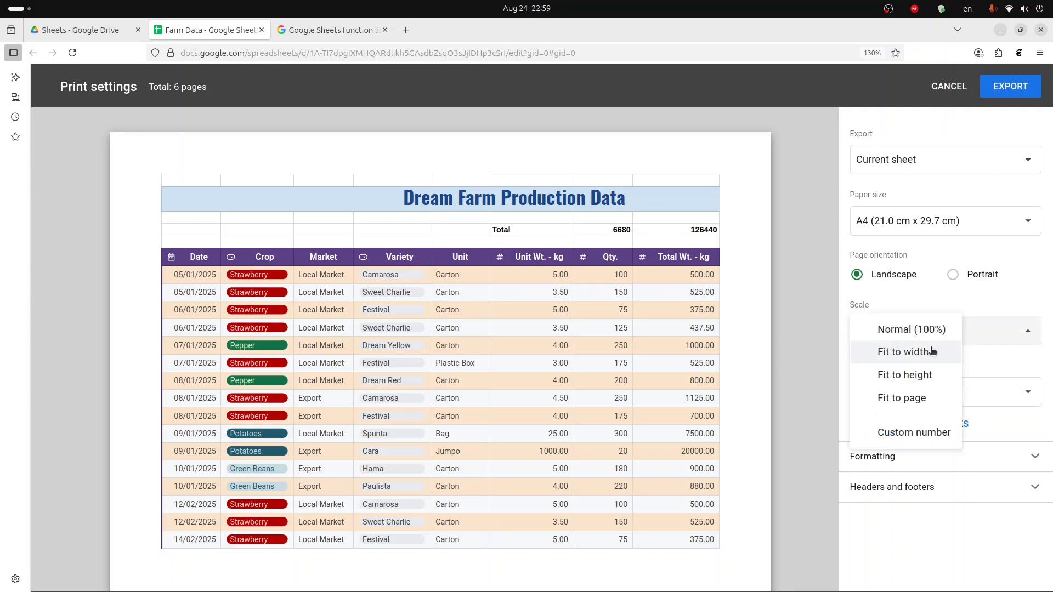
click(890, 355)
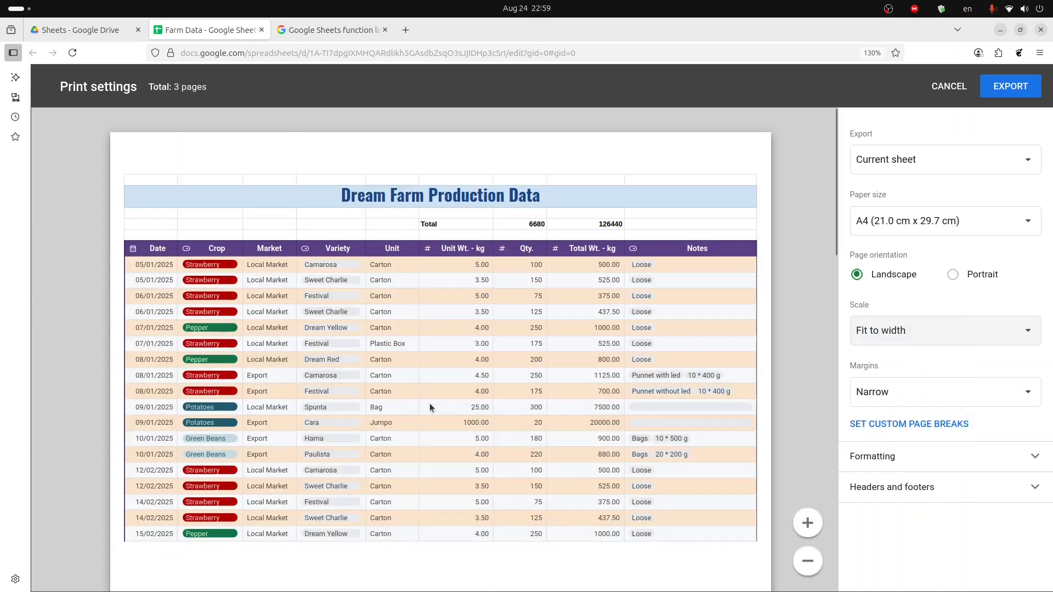
- Open the formatting and header options and turn off grid lines and notes in the export
scroll(526, 344, down, 5)
scroll(526, 344, up, 5)
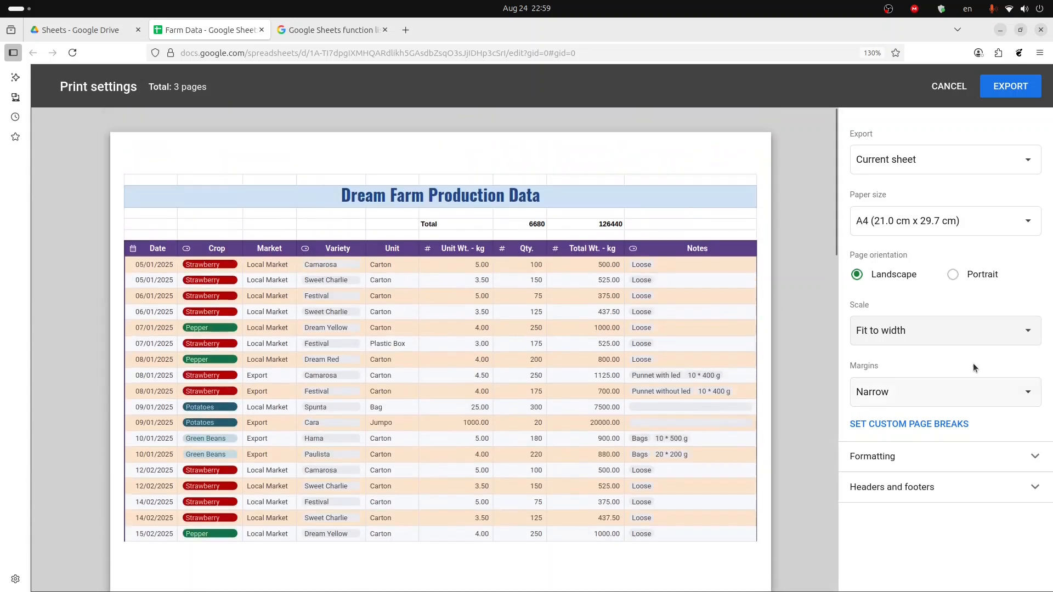
click(899, 486)
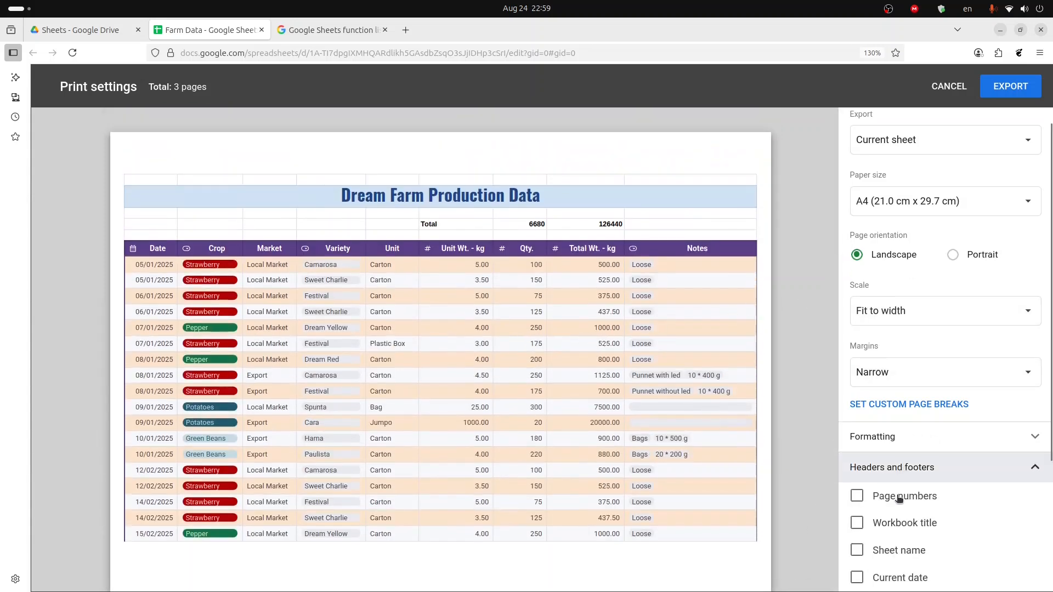
scroll(878, 439, down, 3)
click(871, 266)
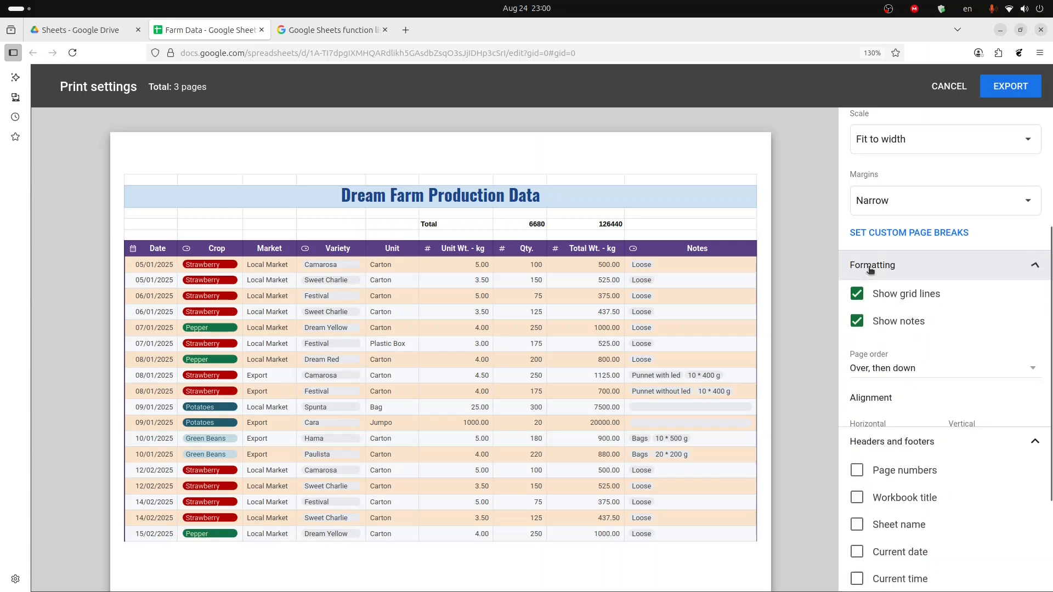
click(857, 294)
click(859, 327)
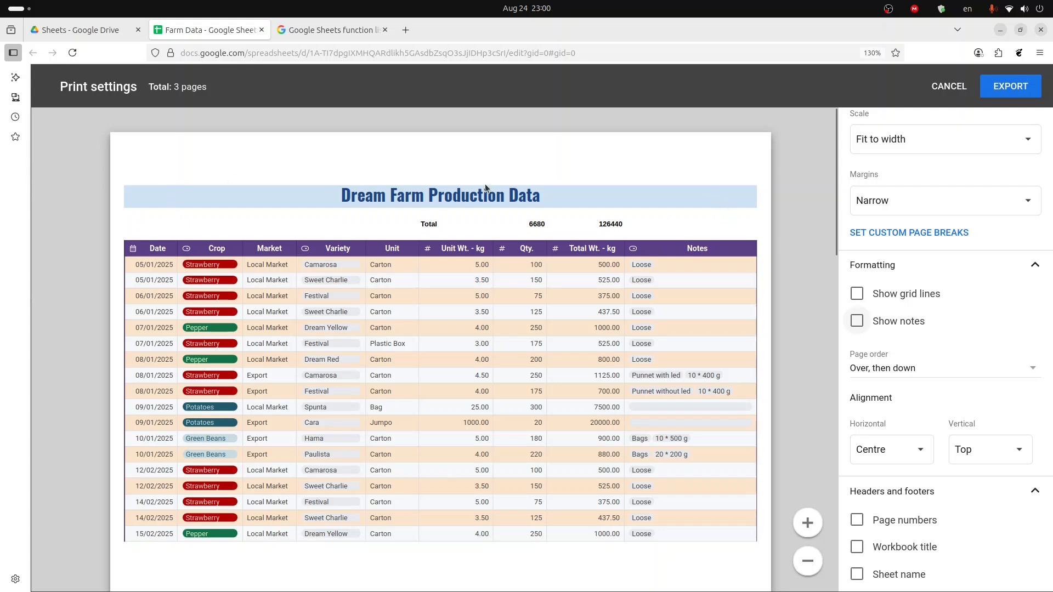
click(857, 295)
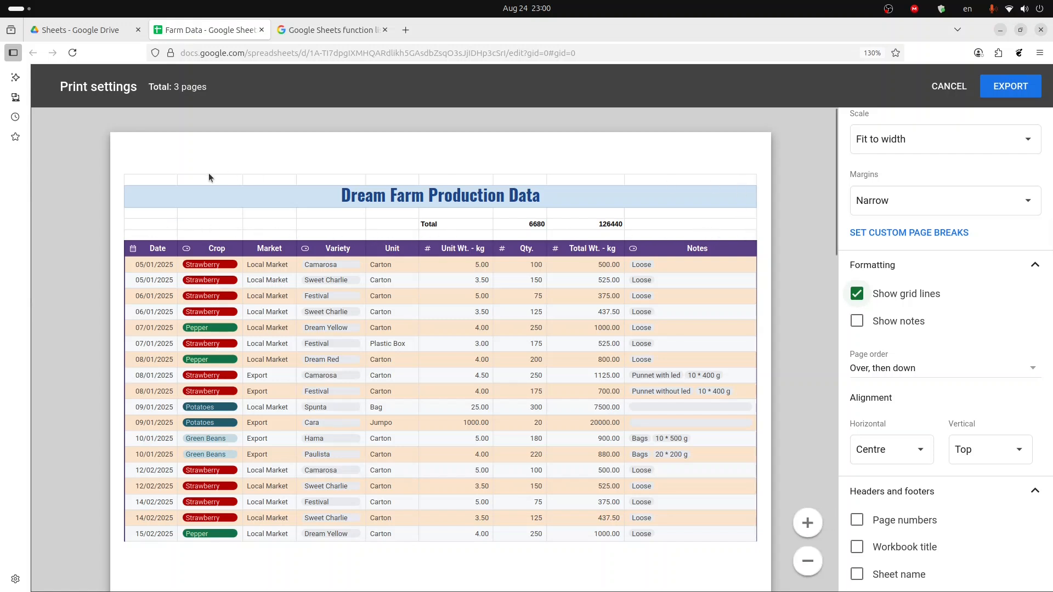
click(859, 295)
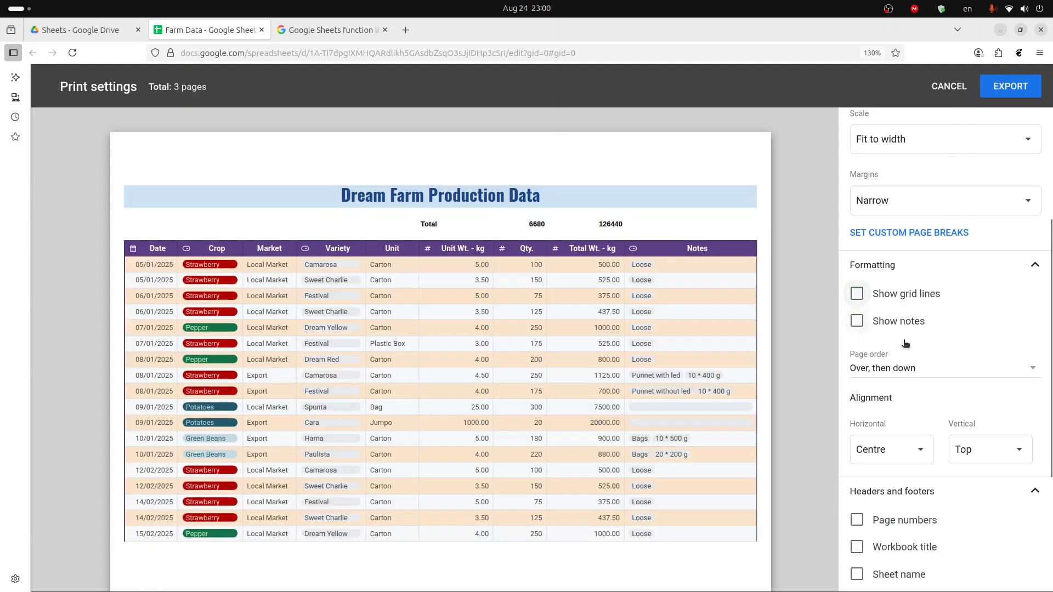
- Add page numbers to the headers and footers
scroll(932, 384, down, 4)
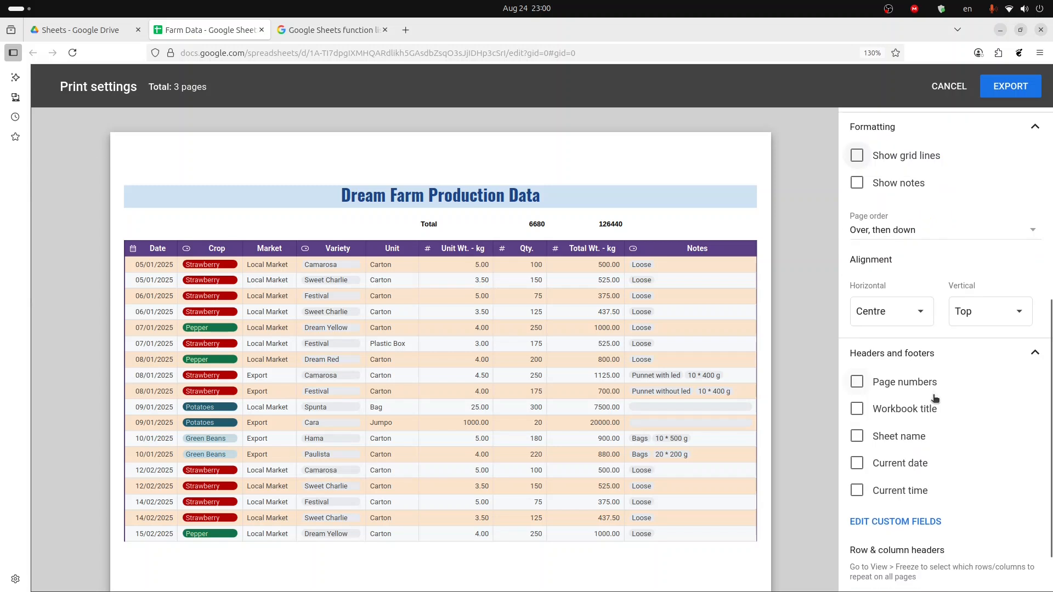
scroll(690, 332, down, 1)
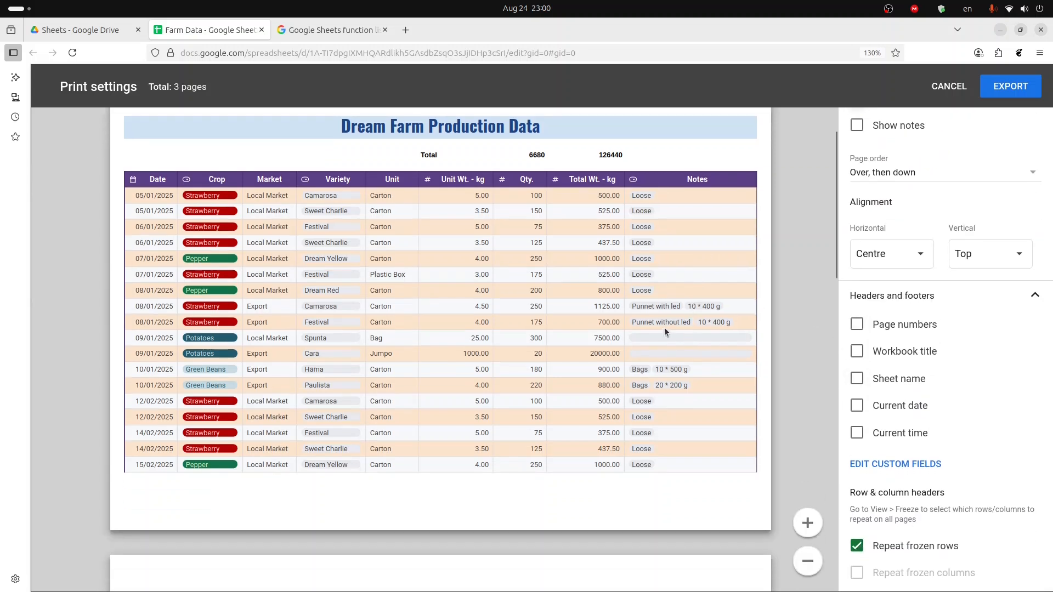
scroll(628, 332, down, 2)
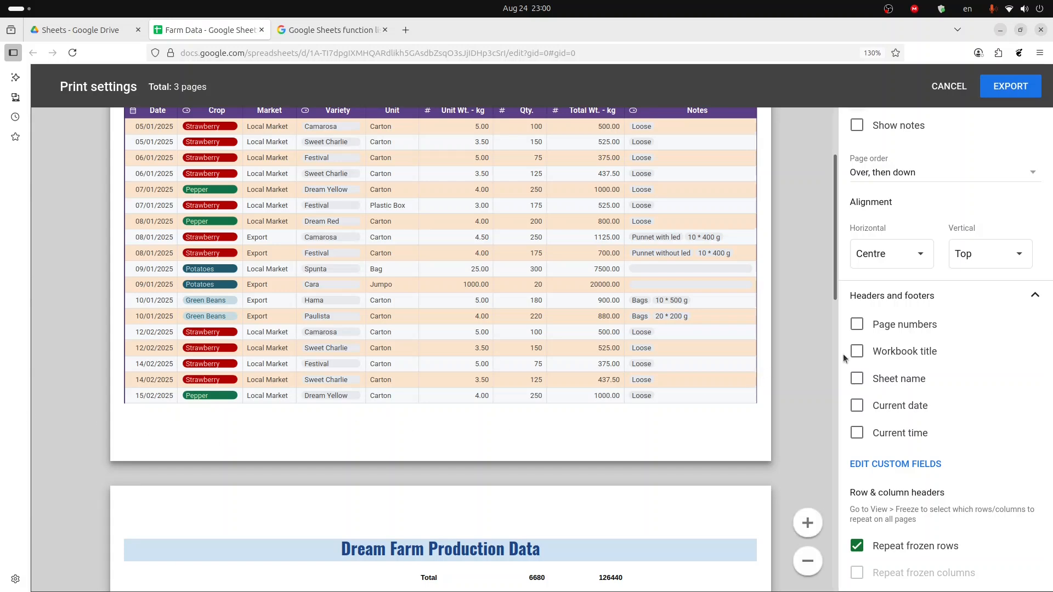
click(857, 326)
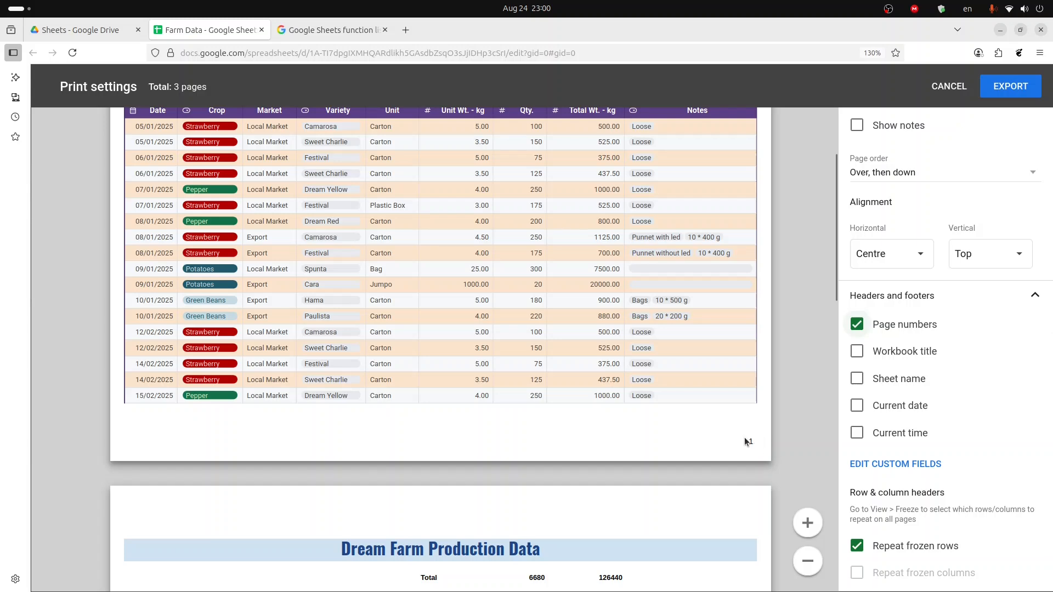
- Add the current date to the headers and footers
scroll(738, 433, down, 10)
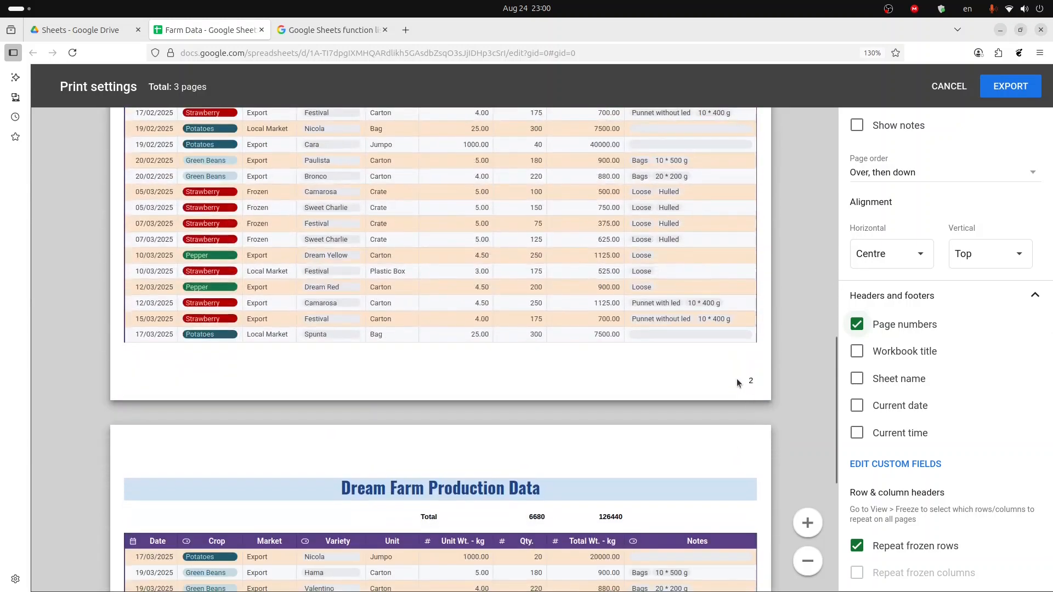
scroll(738, 379, down, 5)
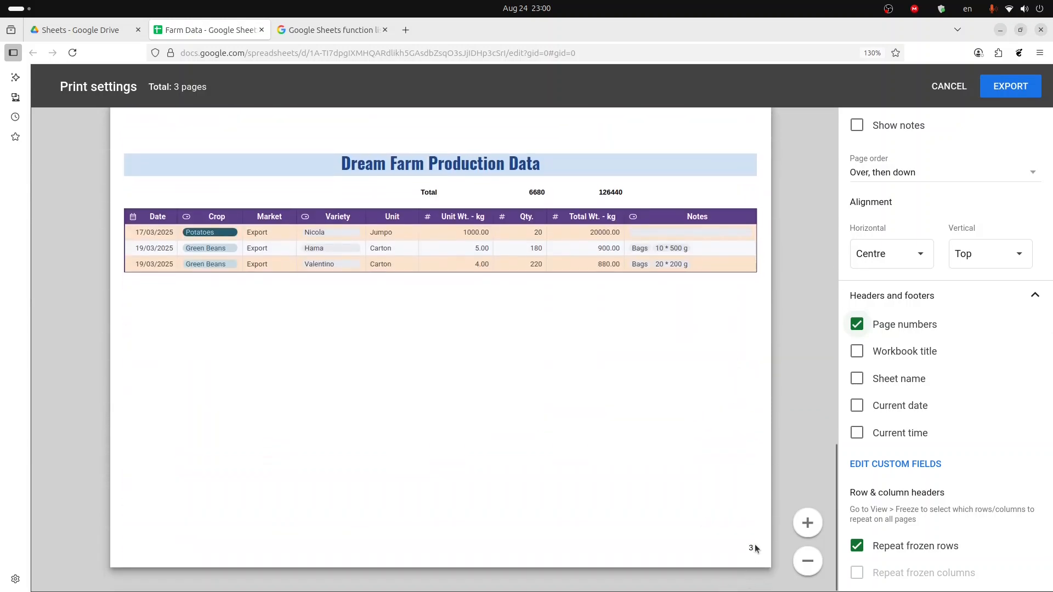
scroll(801, 406, up, 2)
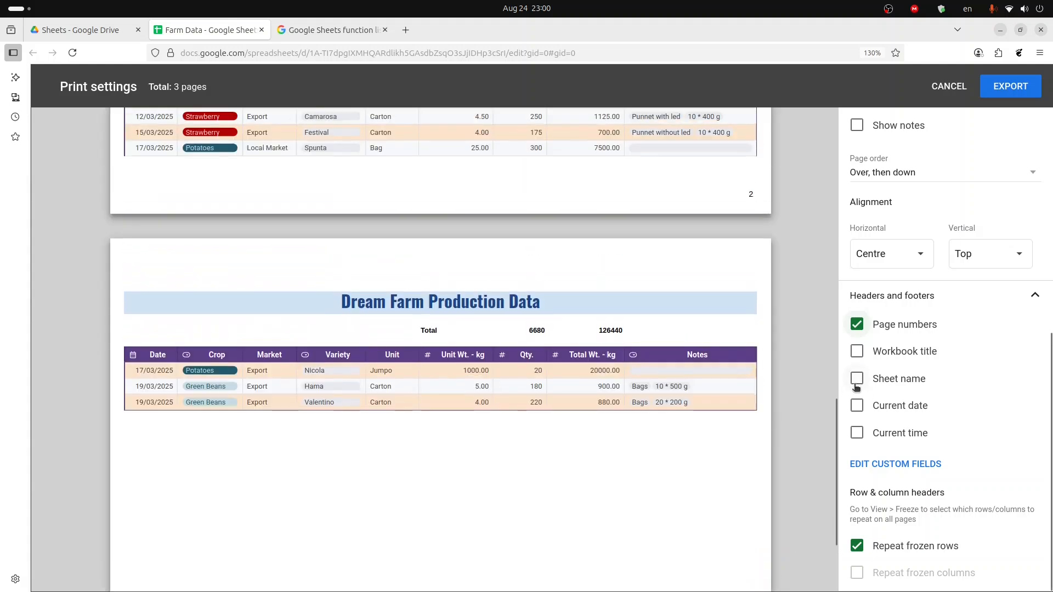
click(857, 407)
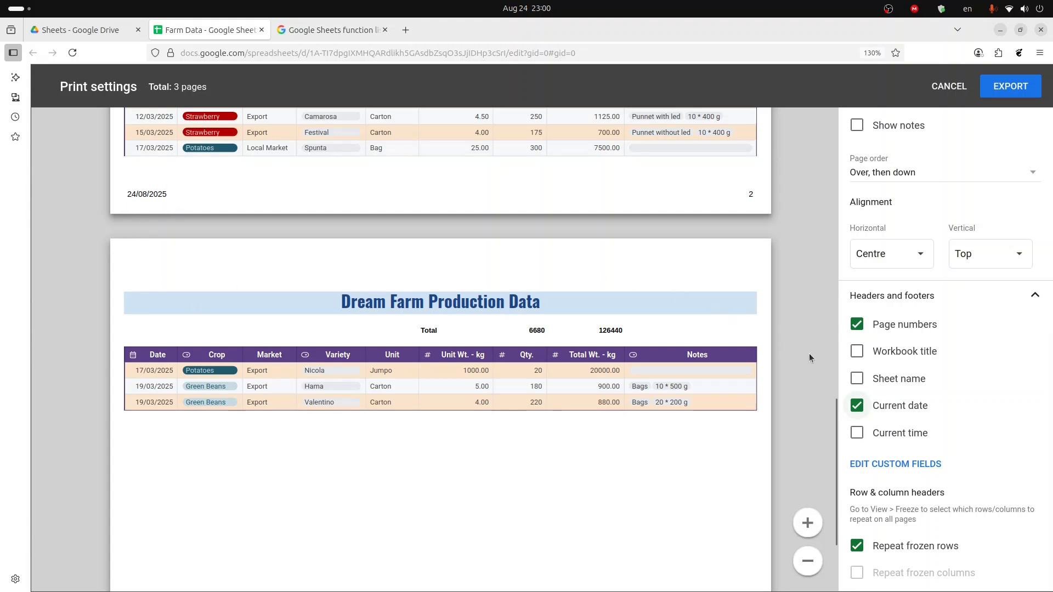
- Turn off repeating frozen rows on every page
scroll(589, 357, down, 3)
scroll(588, 359, up, 15)
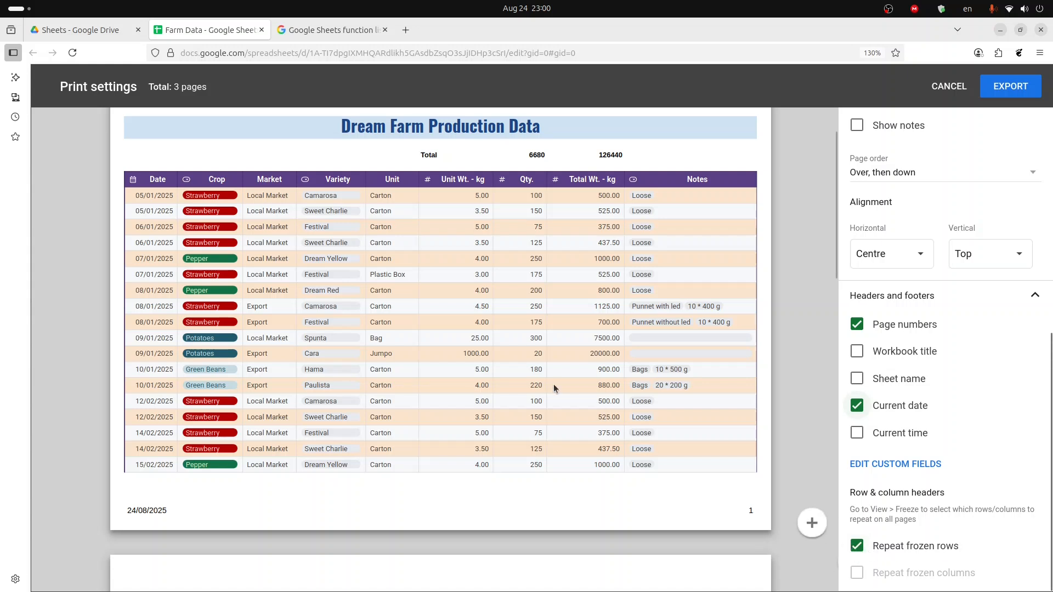
scroll(824, 278, up, 2)
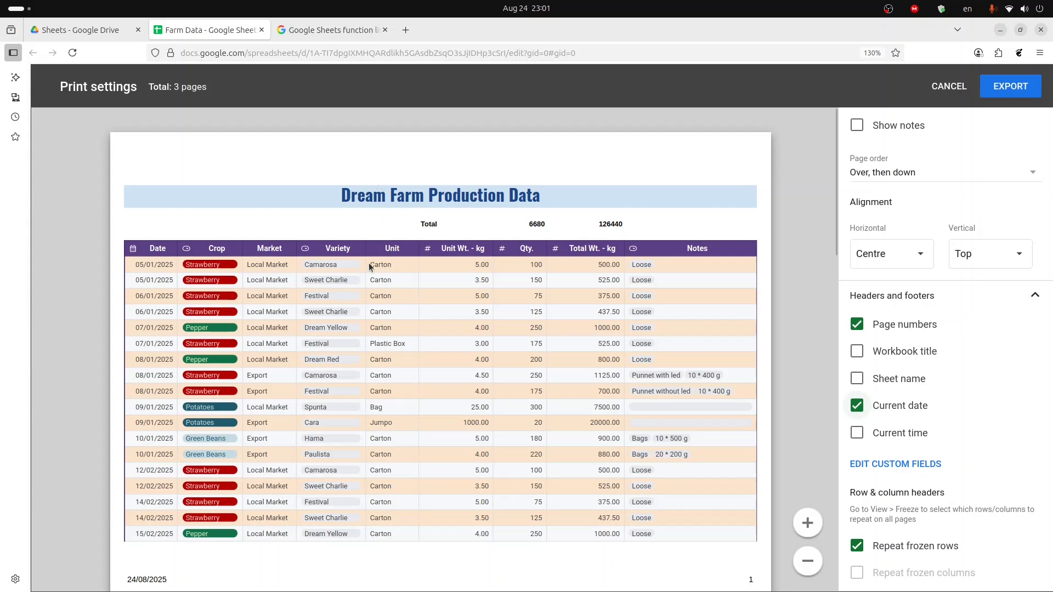
scroll(353, 310, down, 1)
scroll(353, 310, down, 2)
scroll(357, 308, up, 3)
click(857, 547)
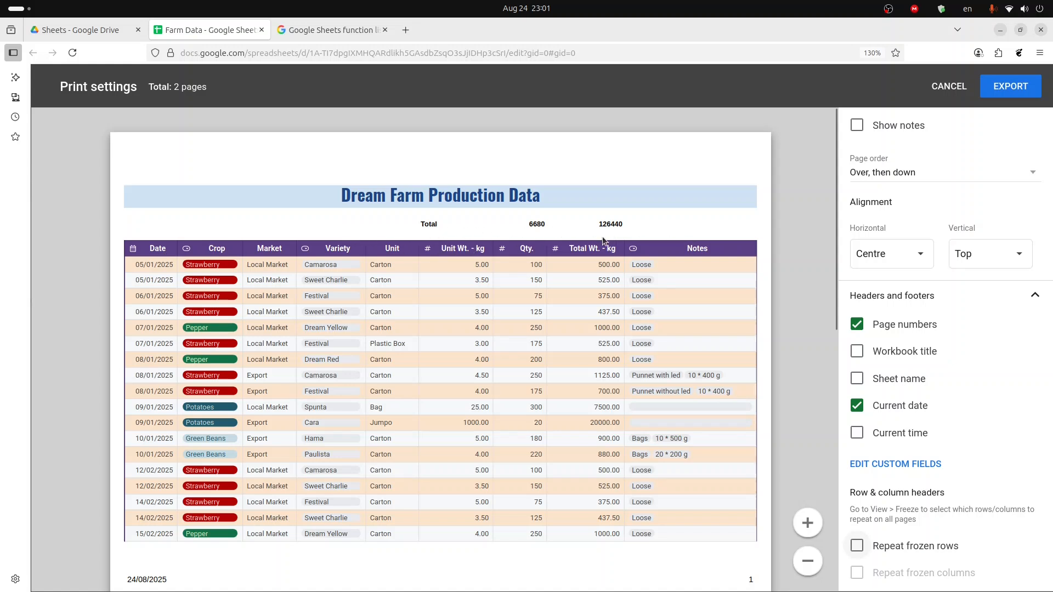
- Turn repeating frozen rows back on so the headers appear on all pages
scroll(328, 316, down, 3)
scroll(328, 316, down, 8)
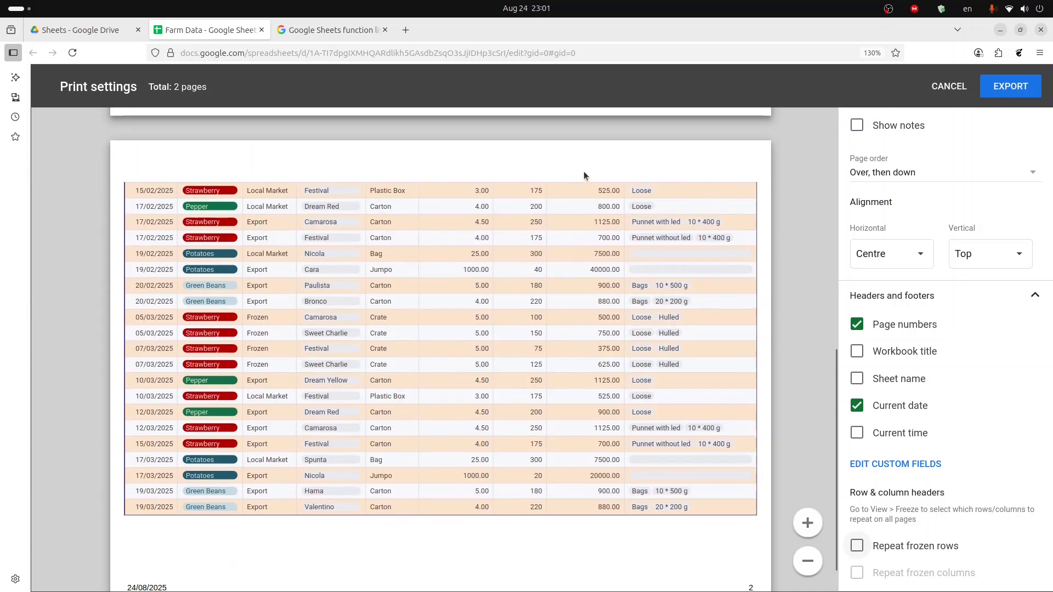
scroll(662, 237, down, 1)
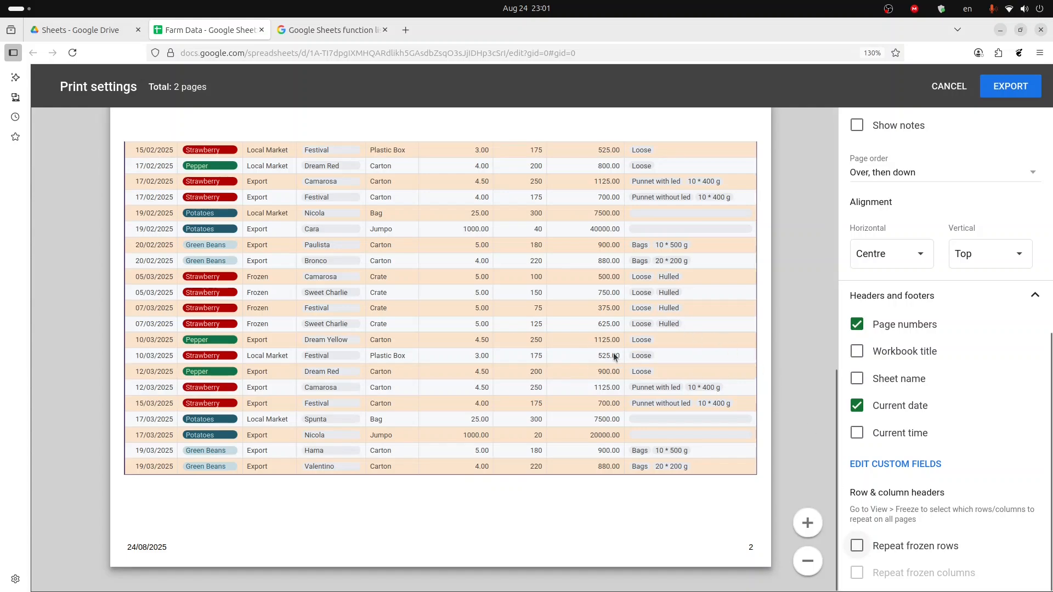
scroll(614, 361, up, 10)
scroll(583, 306, down, 10)
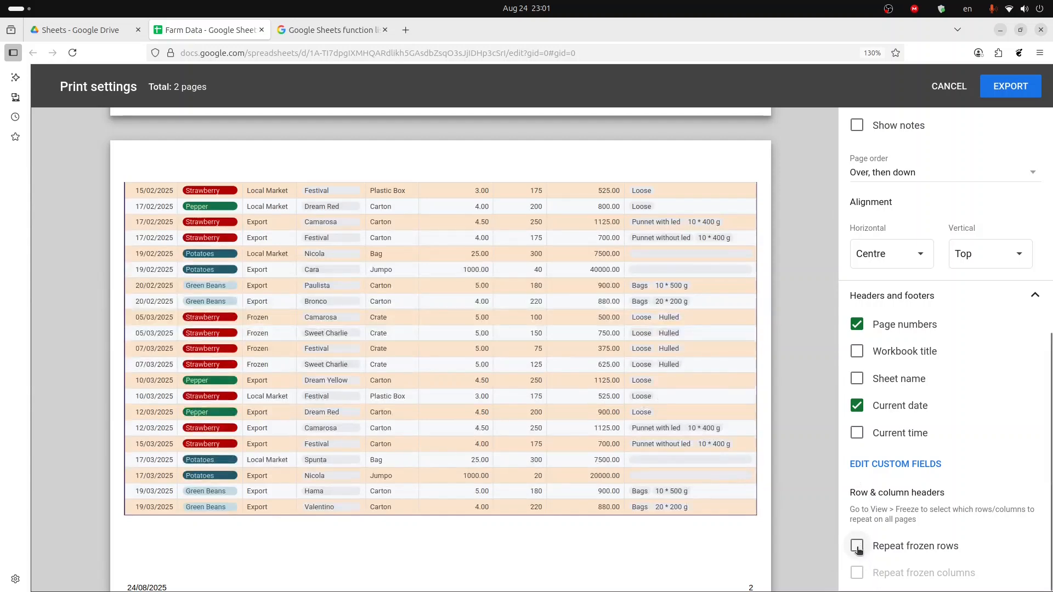
click(857, 547)
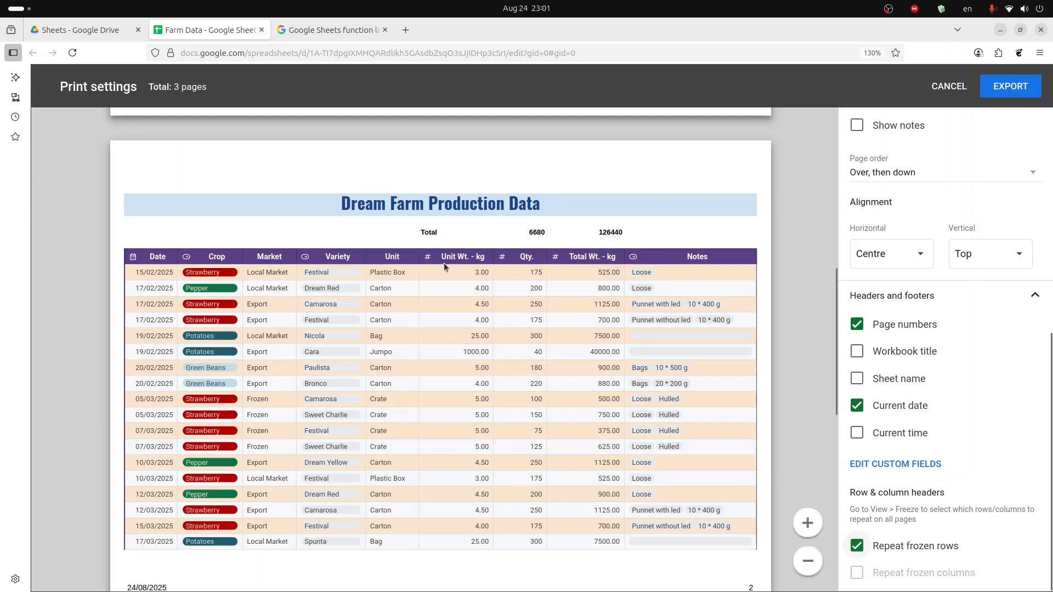
- Export the sheet as a PDF with the current print settings
scroll(422, 246, up, 8)
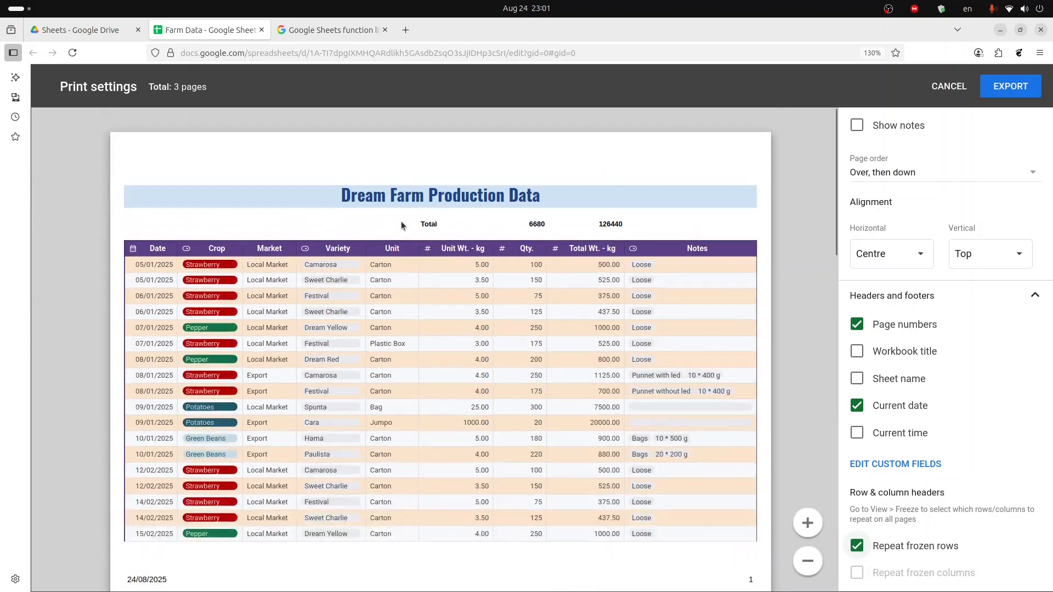
scroll(400, 222, down, 7)
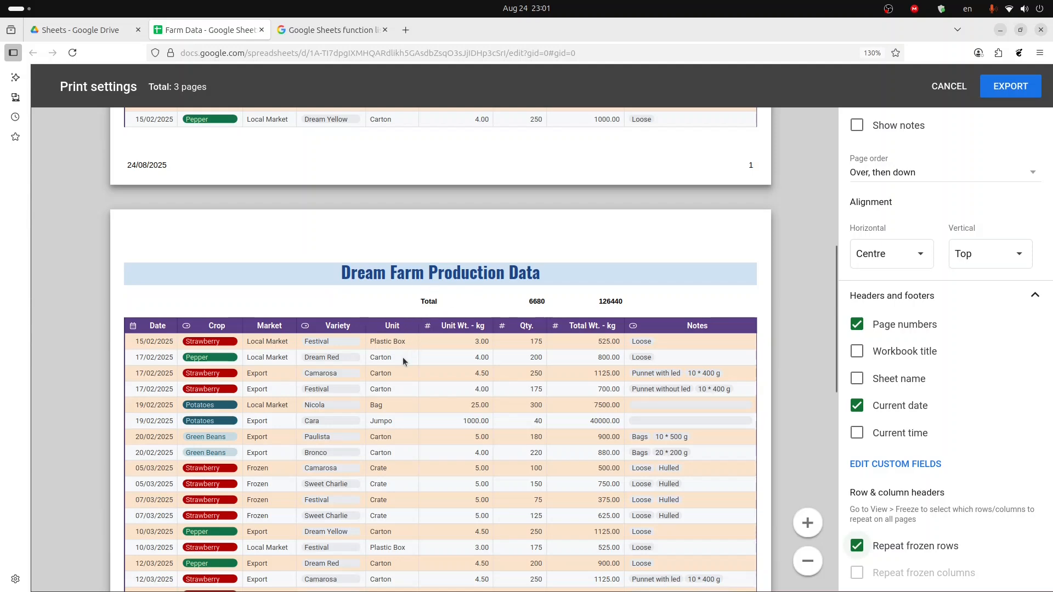
scroll(509, 363, down, 9)
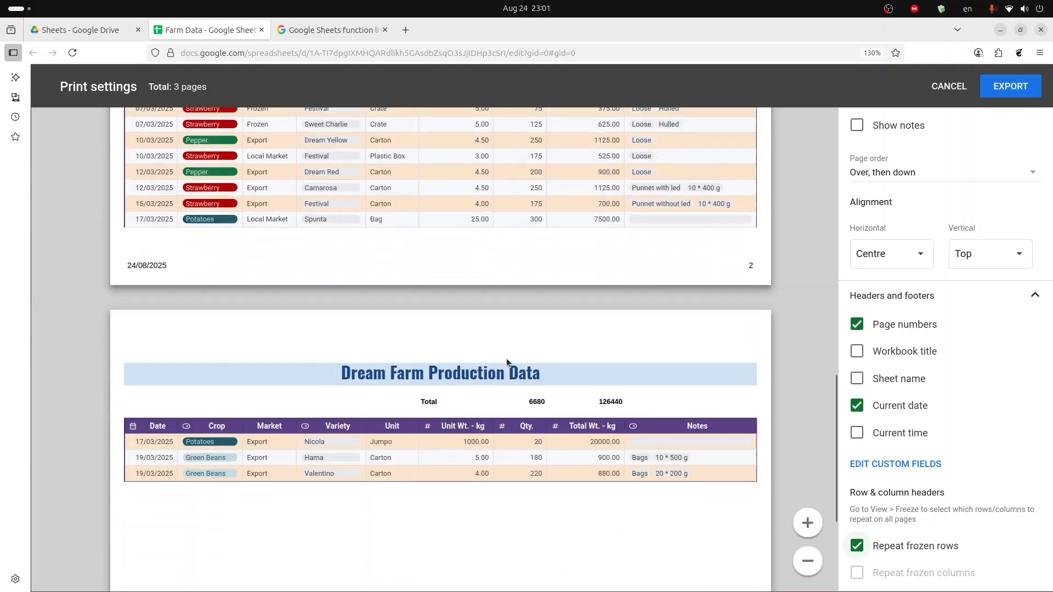
scroll(635, 392, down, 1)
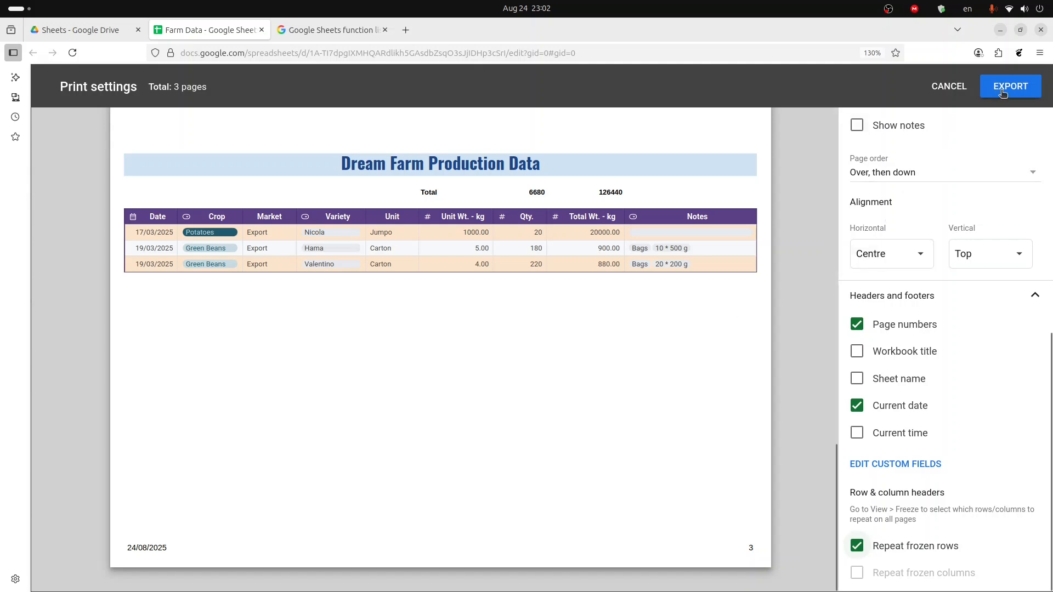
click(1004, 94)
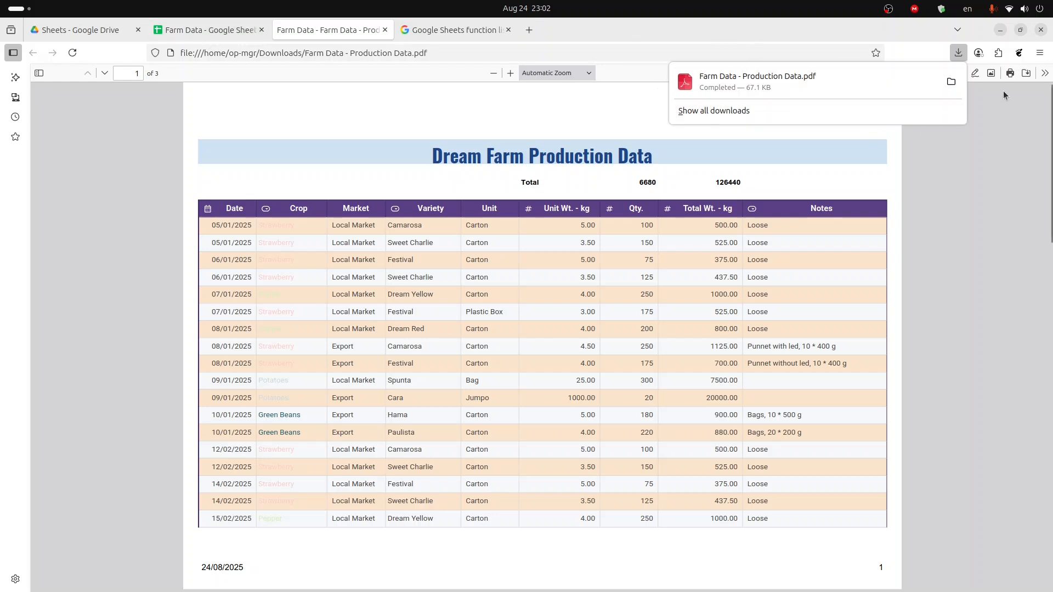
- Review the pages of the exported PDF, then close its tab
click(934, 53)
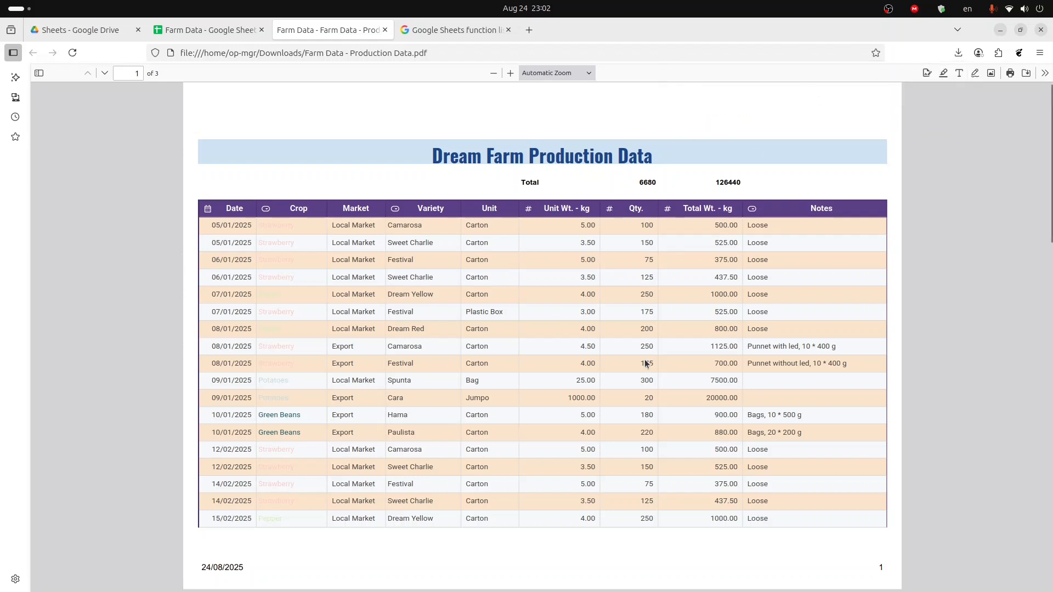
scroll(494, 219, down, 3)
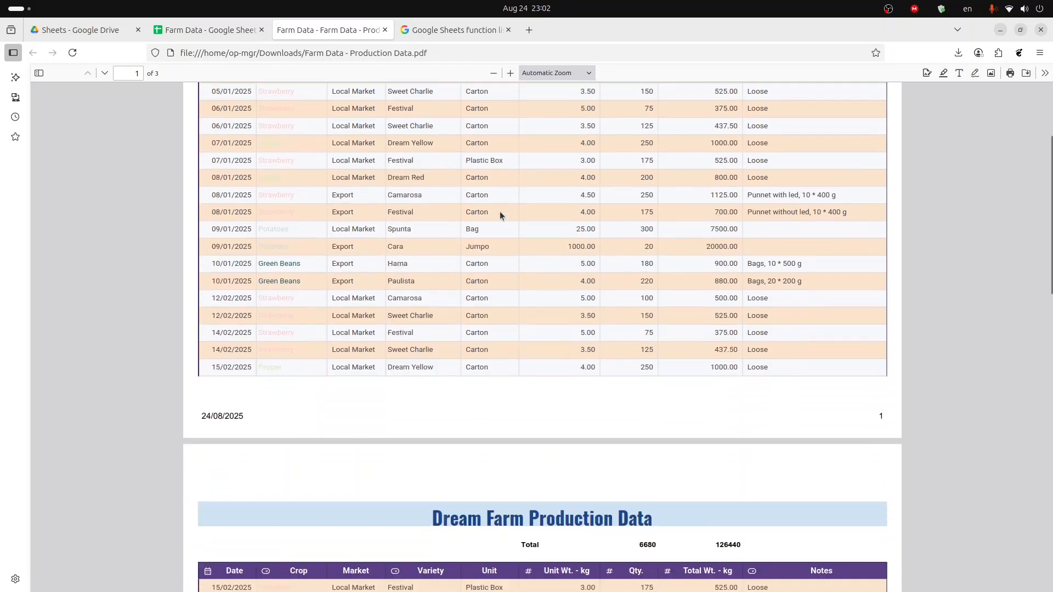
scroll(501, 223, up, 1)
scroll(603, 302, down, 1)
scroll(645, 345, down, 15)
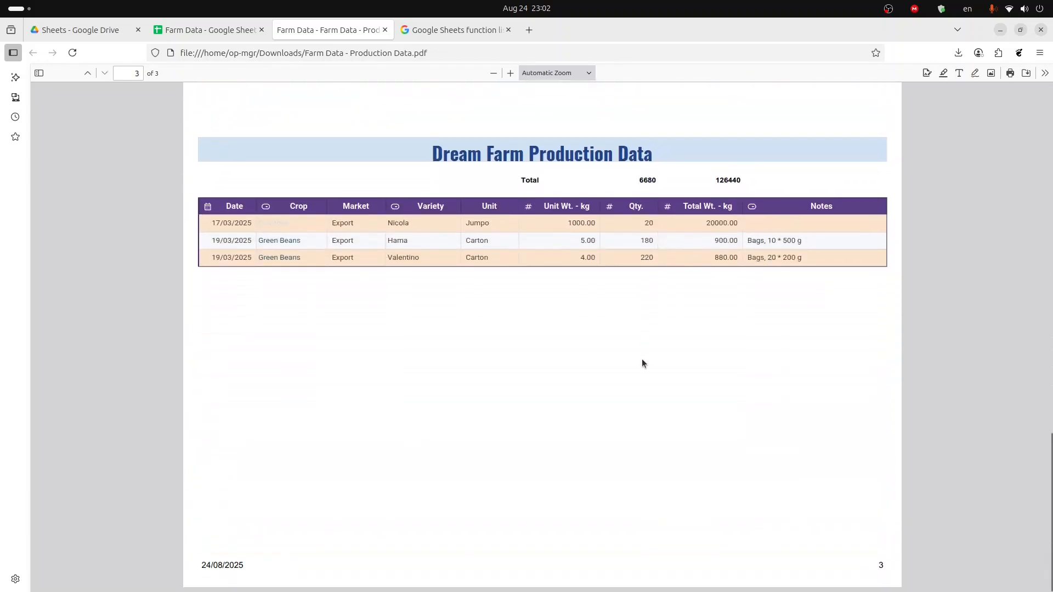
scroll(642, 359, up, 14)
scroll(641, 360, up, 9)
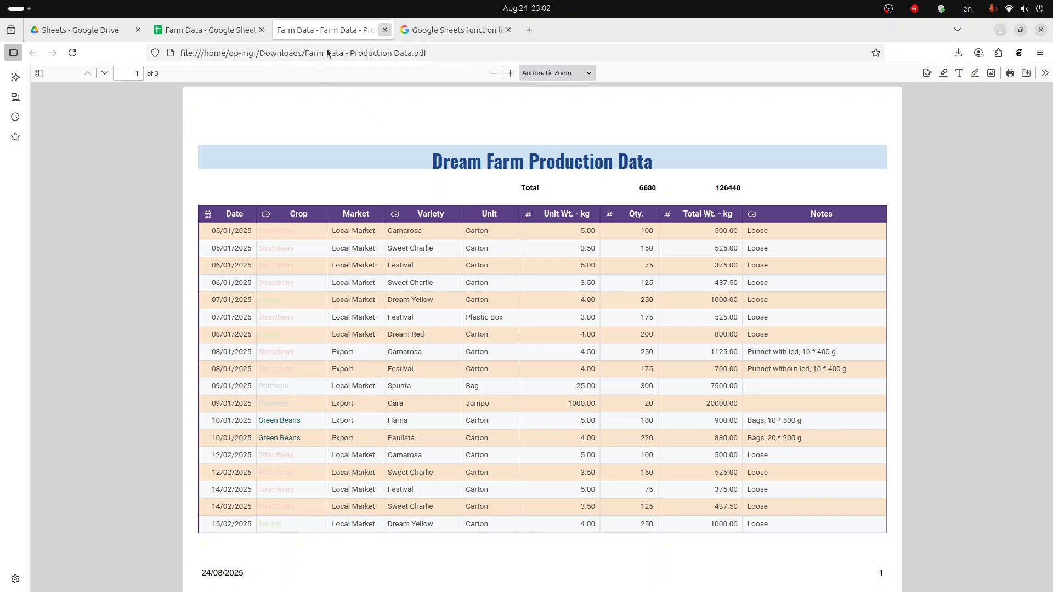
click(386, 29)
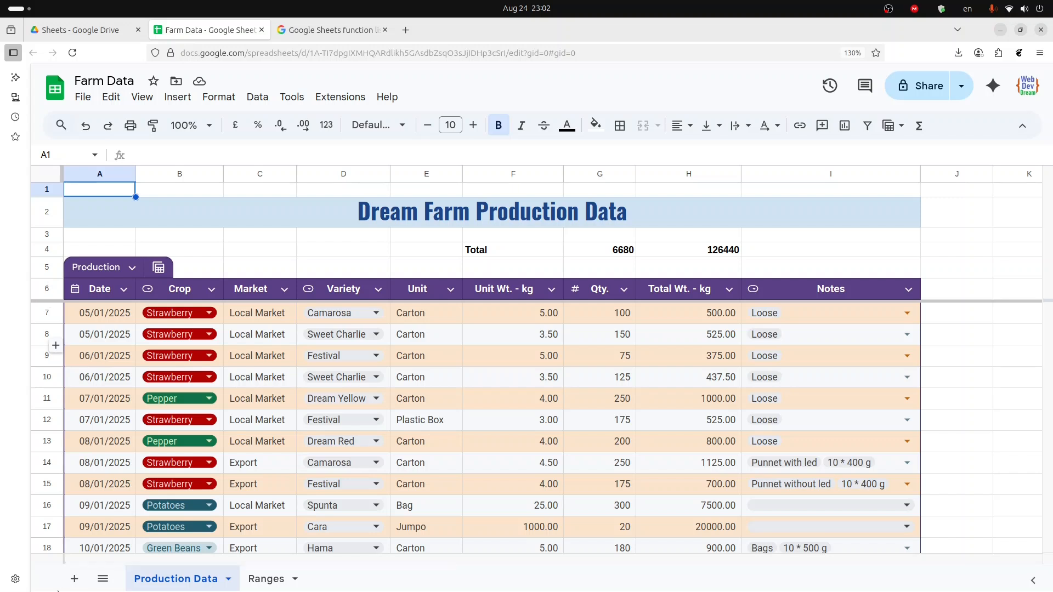
- Add a new sheet and move its tab after Ranges
click(75, 580)
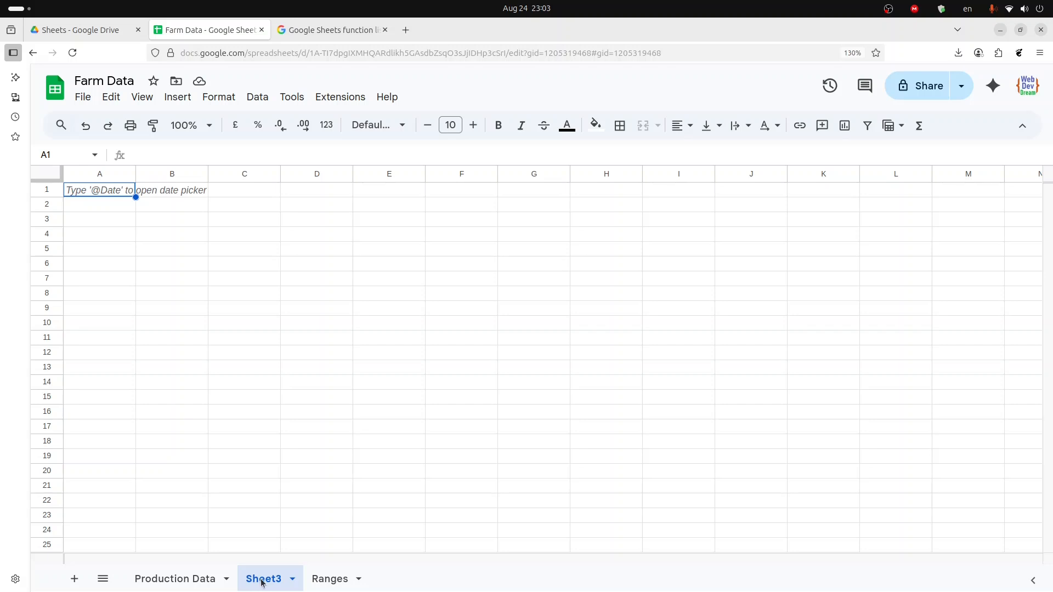
drag(262, 583, 364, 581)
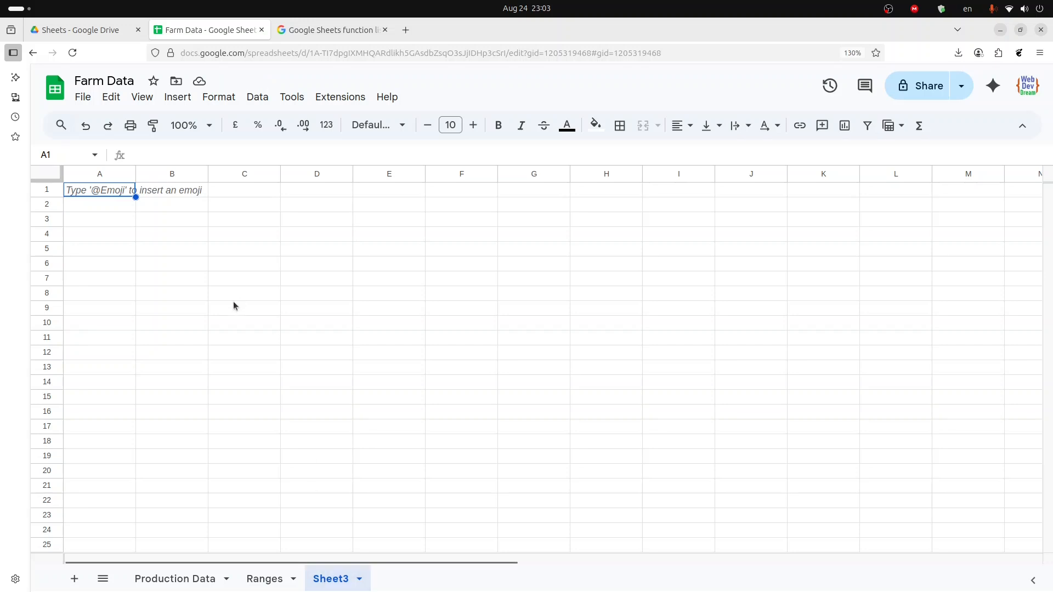
- Enter the formula =2+3*4 in cell B4
click(176, 235)
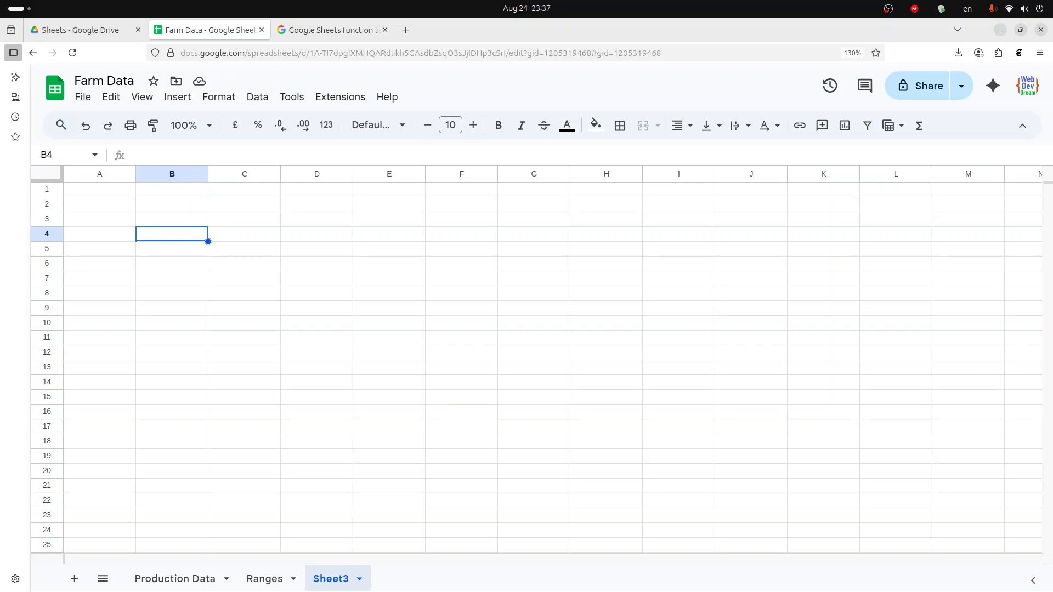
text(=)
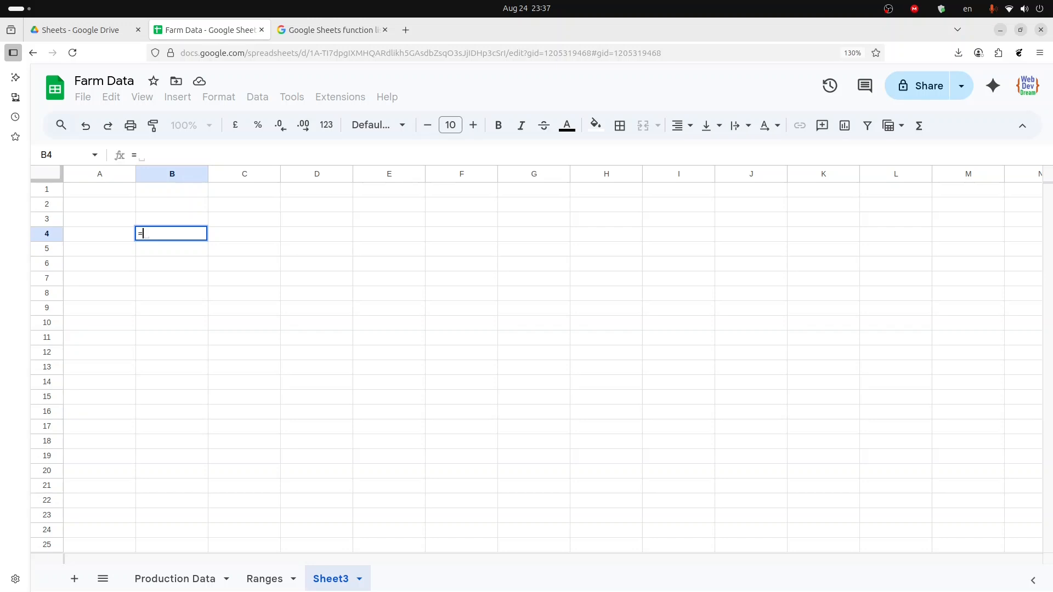
text(2+3)
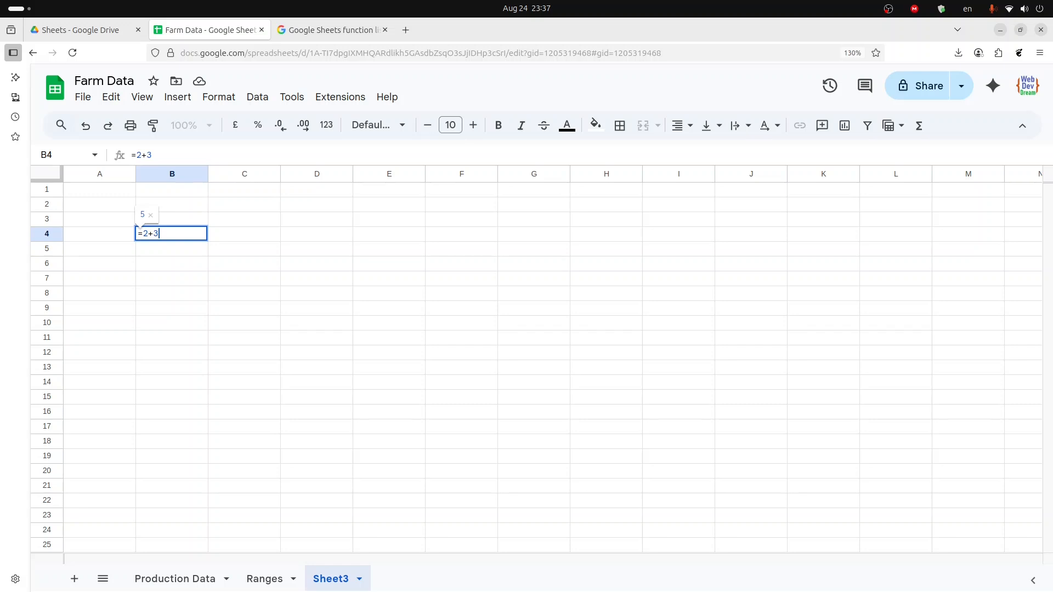
text(*4)
key(Return)
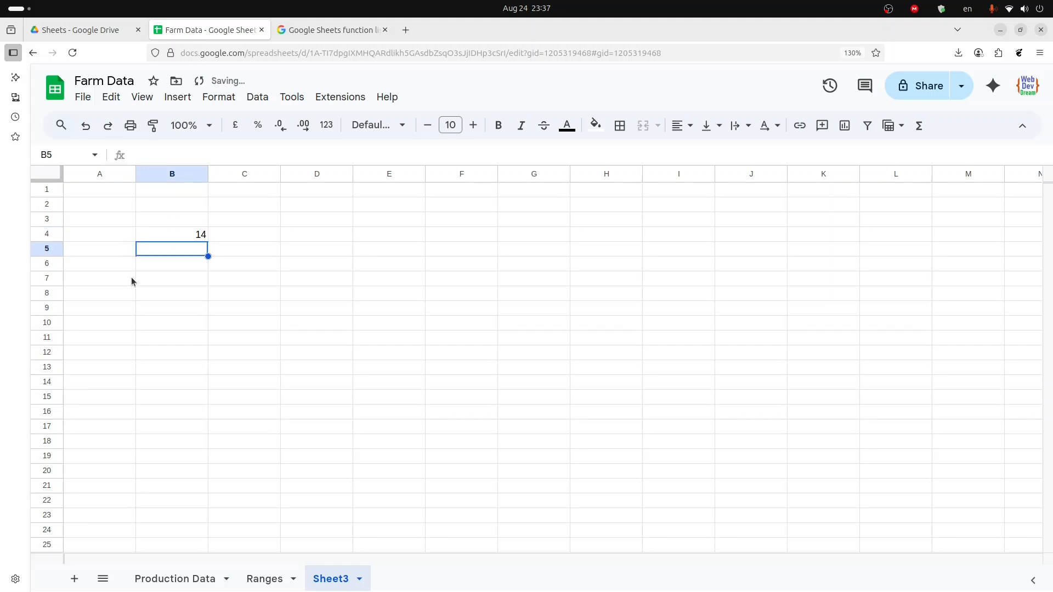
- Edit B4's formula to =(2+3)*4 by wrapping 2+3 in parentheses
click(159, 232)
key(Return)
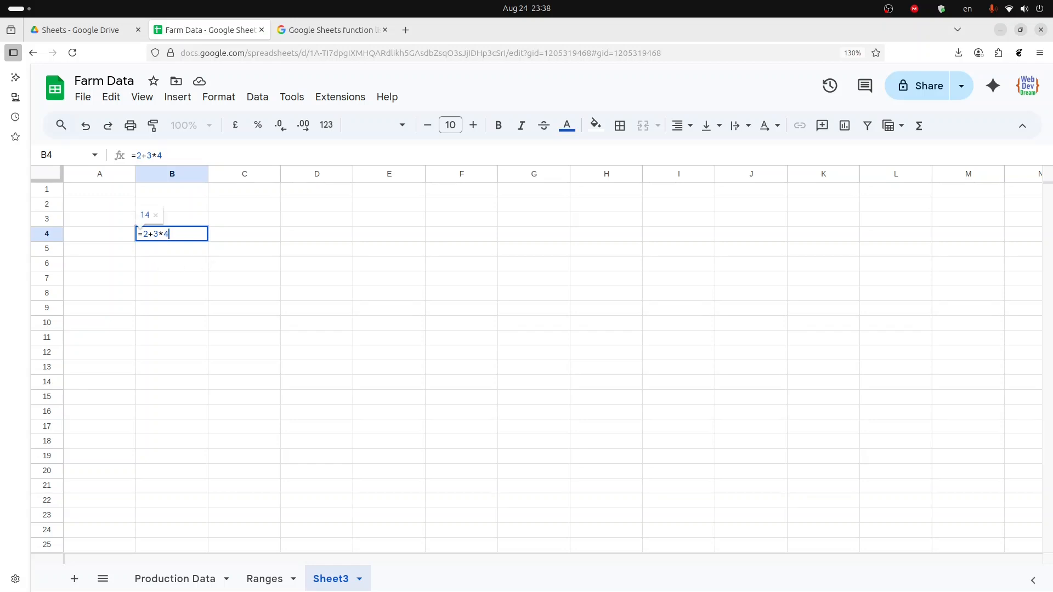
click(179, 275)
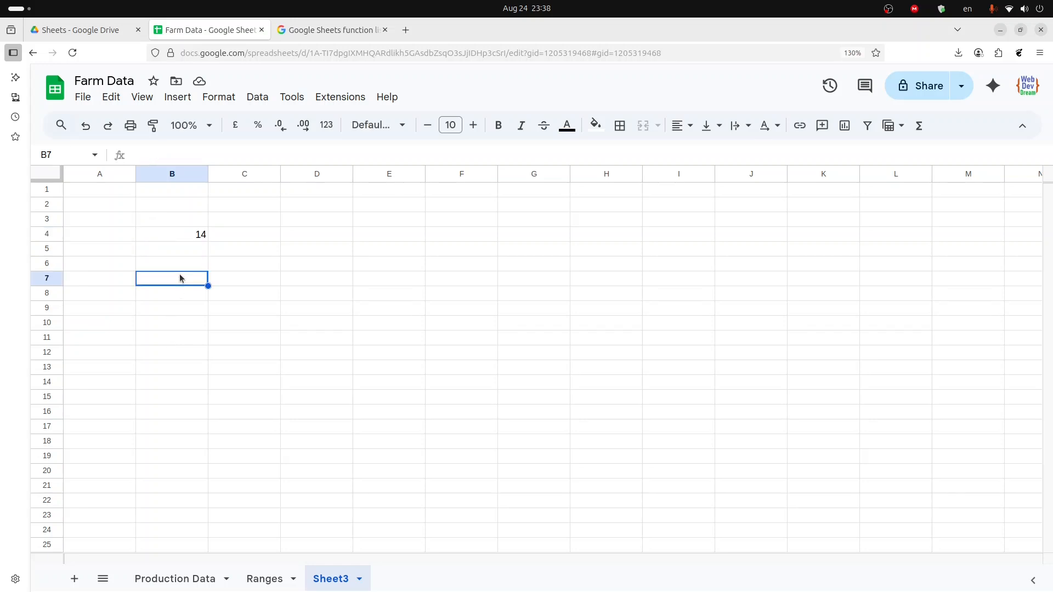
click(176, 235)
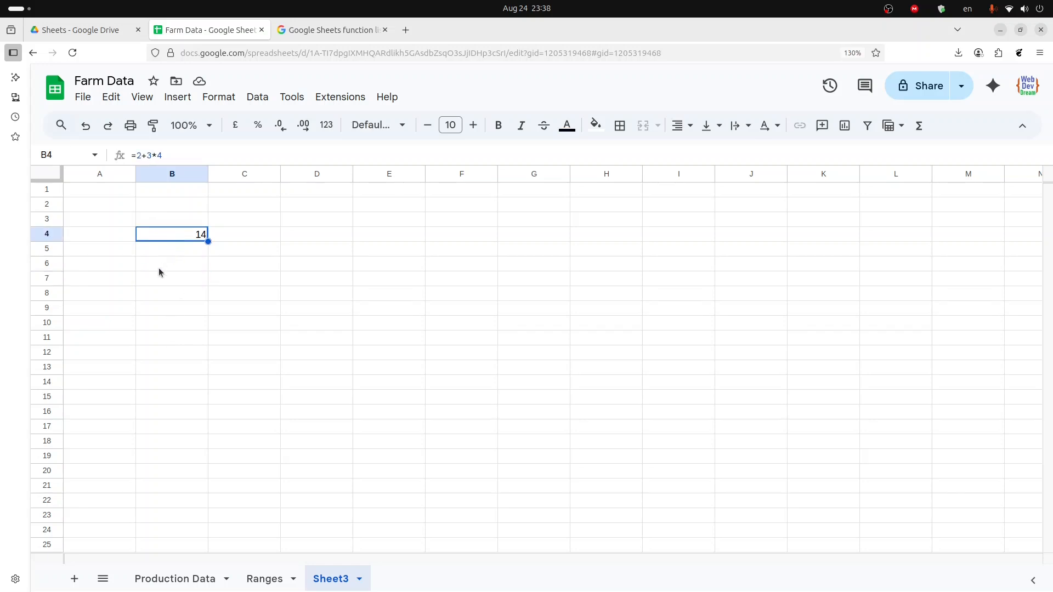
key(Return)
key(Left)
key(Left)
key(Left)
key(Left)
key(Left)
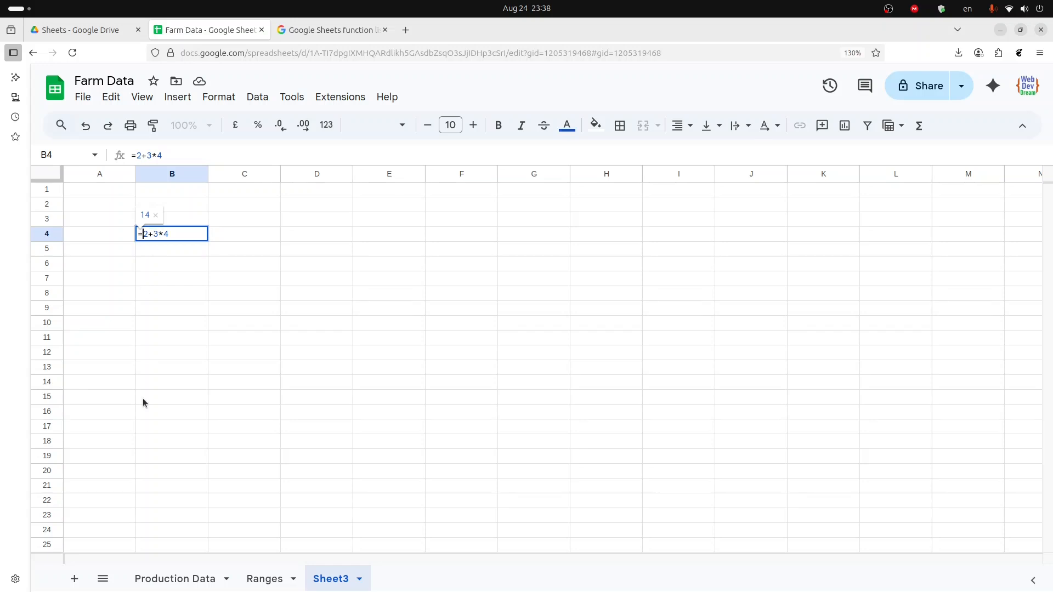
text((2+3))
key(Return)
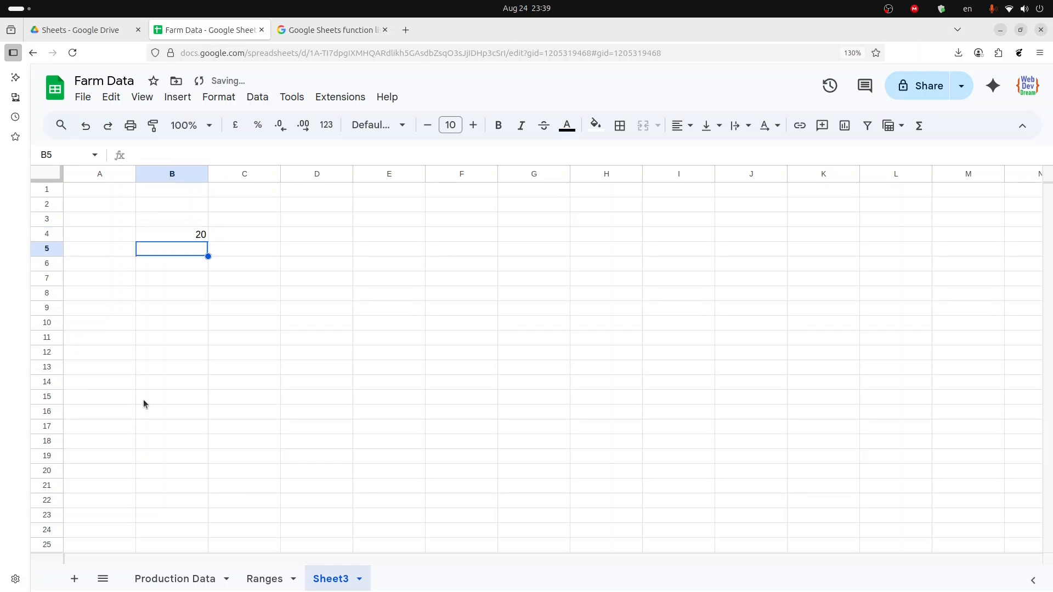
- Append /2 to B4's formula so it reads =(2+3)*4/2
click(170, 239)
key(F2)
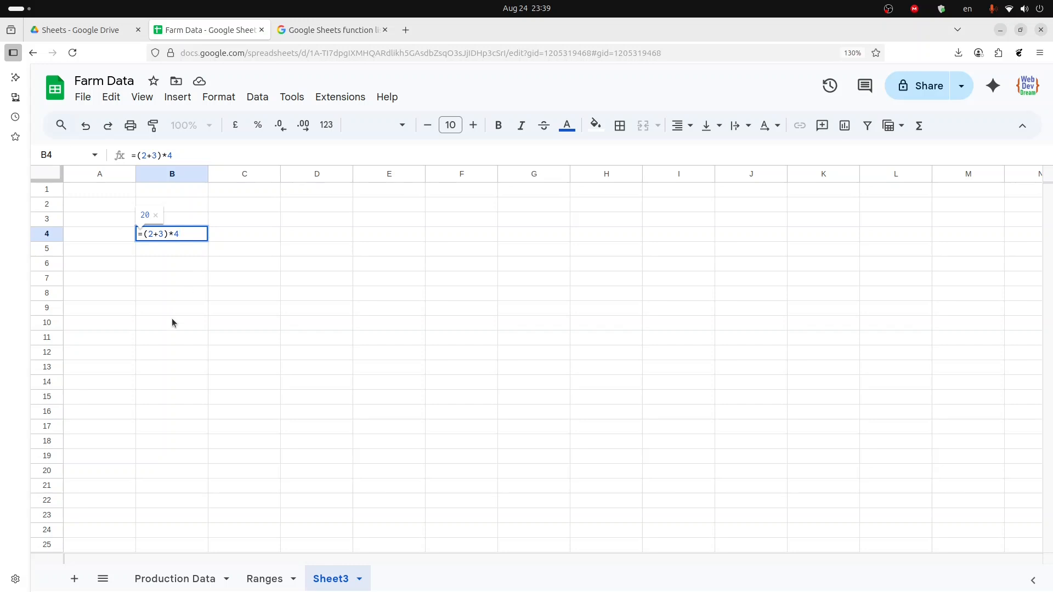
text(/2)
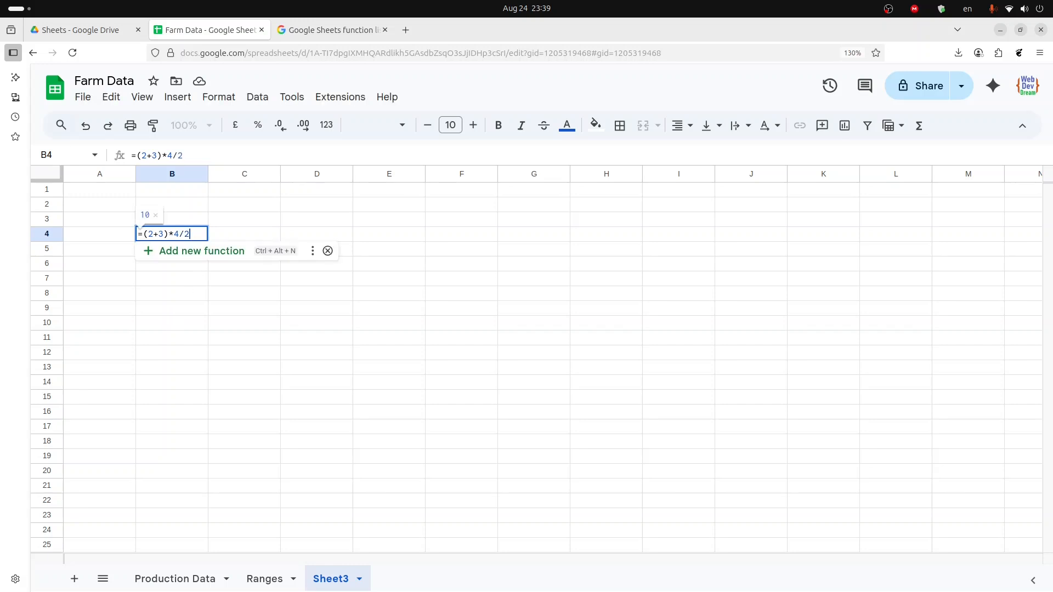
key(Return)
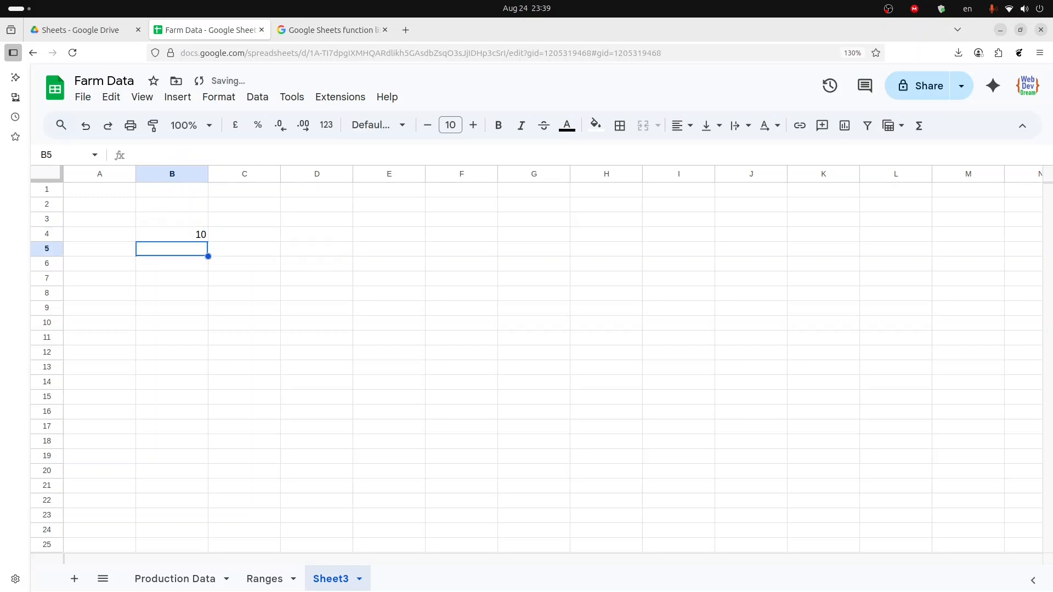
- Remove the parentheses from B4's formula, leaving =2+3*4/2
key(Up)
key(F2)
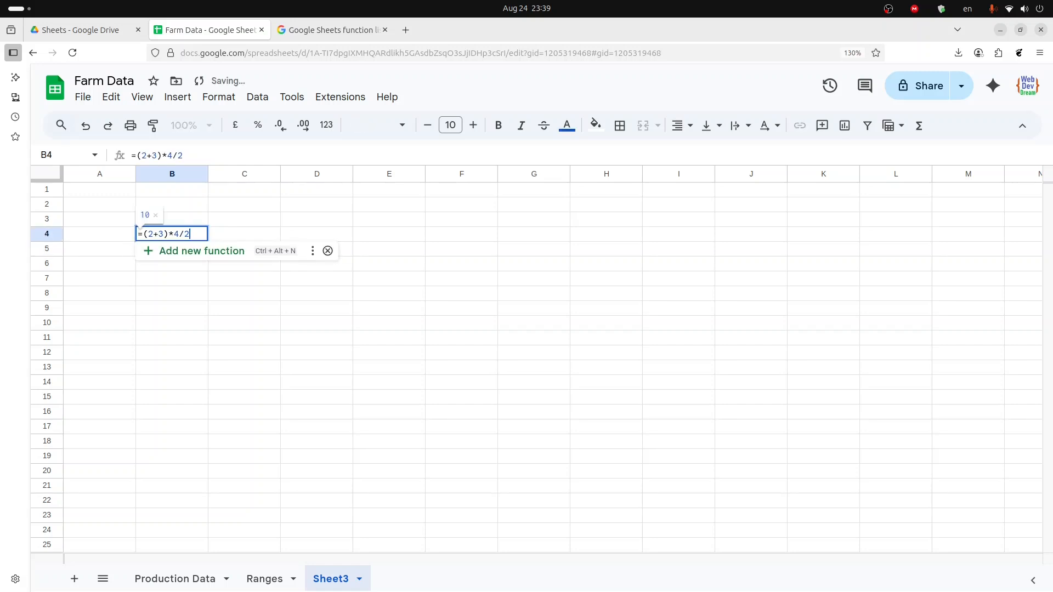
key(Left)
key(Left)
key(Left)
key(Left)
key(BackSpace)
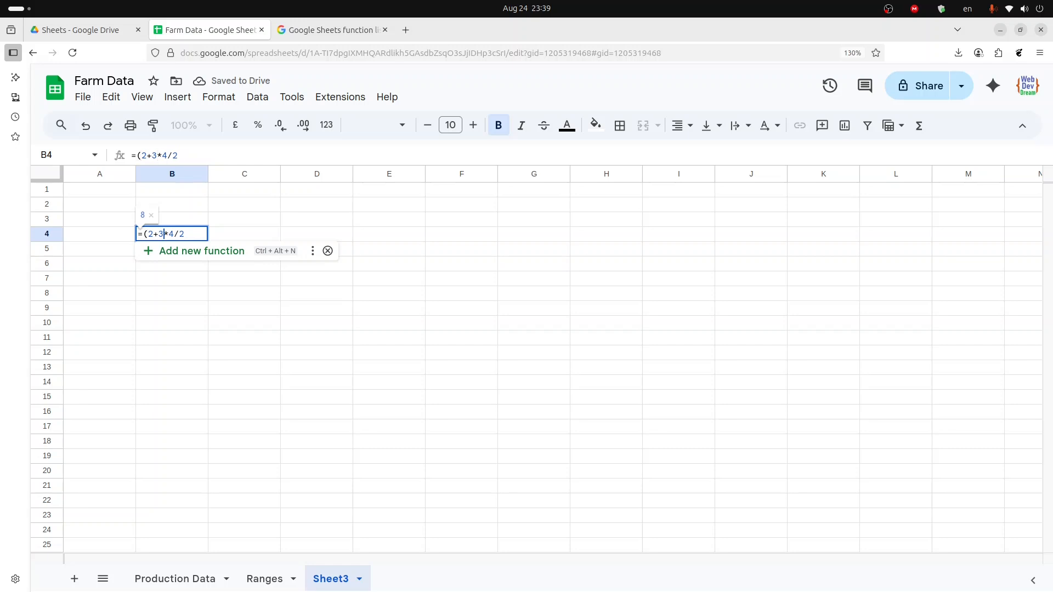
key(Left)
key(Left)
key(Left)
key(BackSpace)
key(Return)
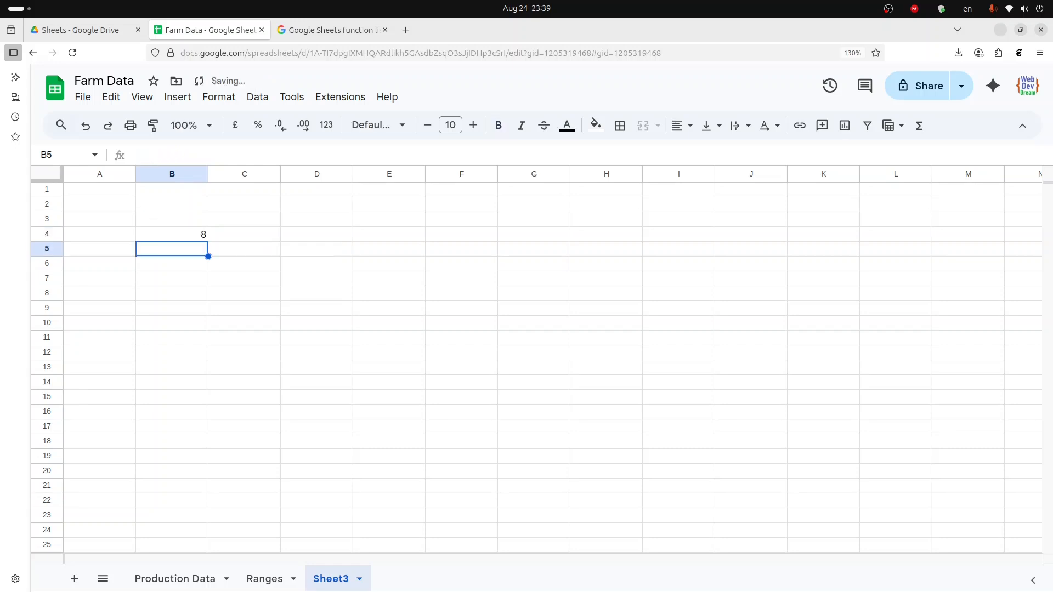
- Change B4's formula to =2^2+(3*4)^2/2
key(Up)
key(F2)
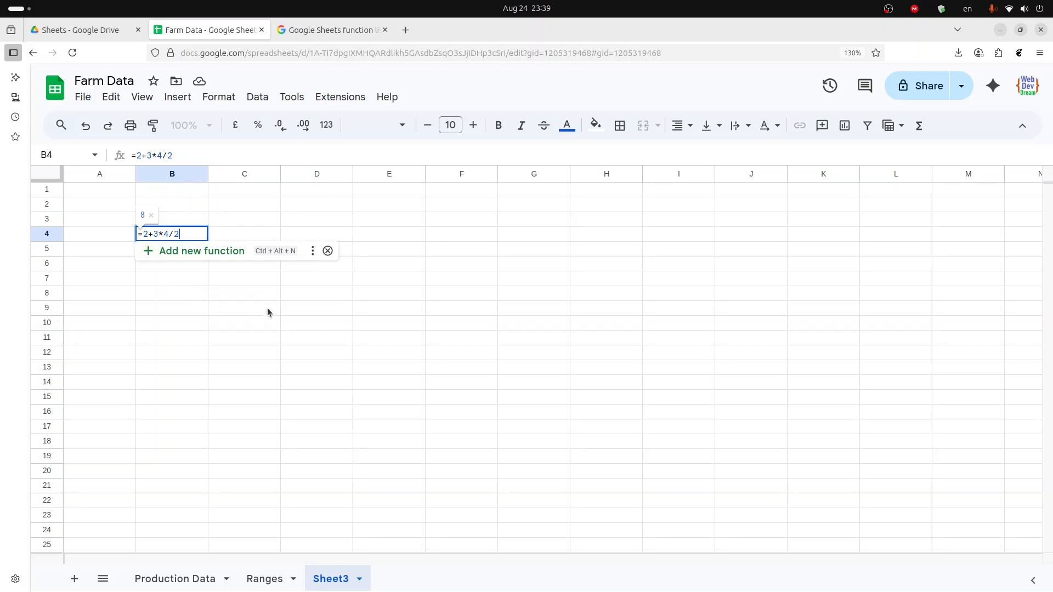
click(149, 234)
text(^)
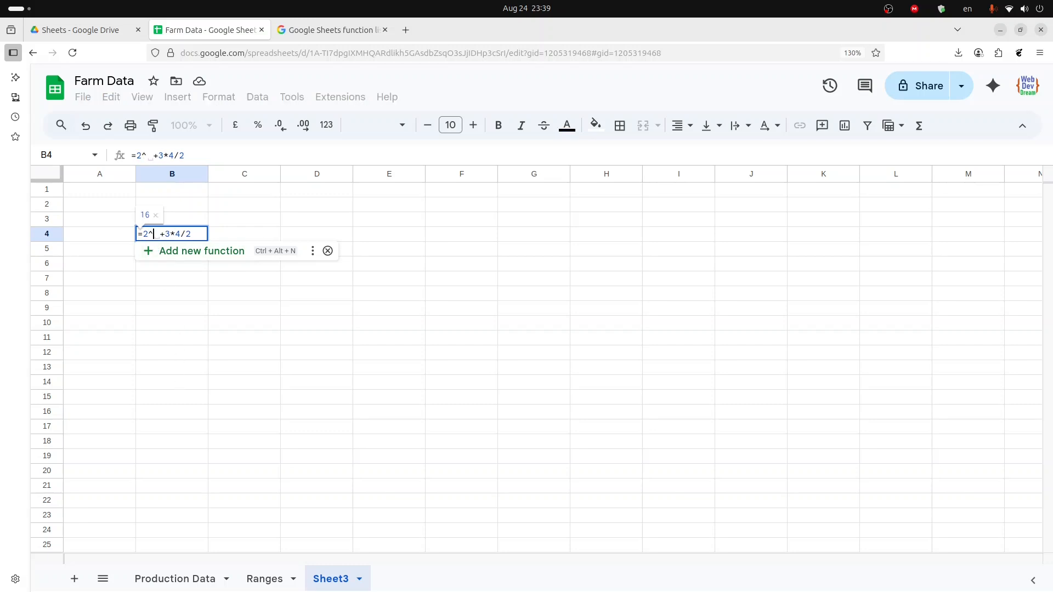
text(2)
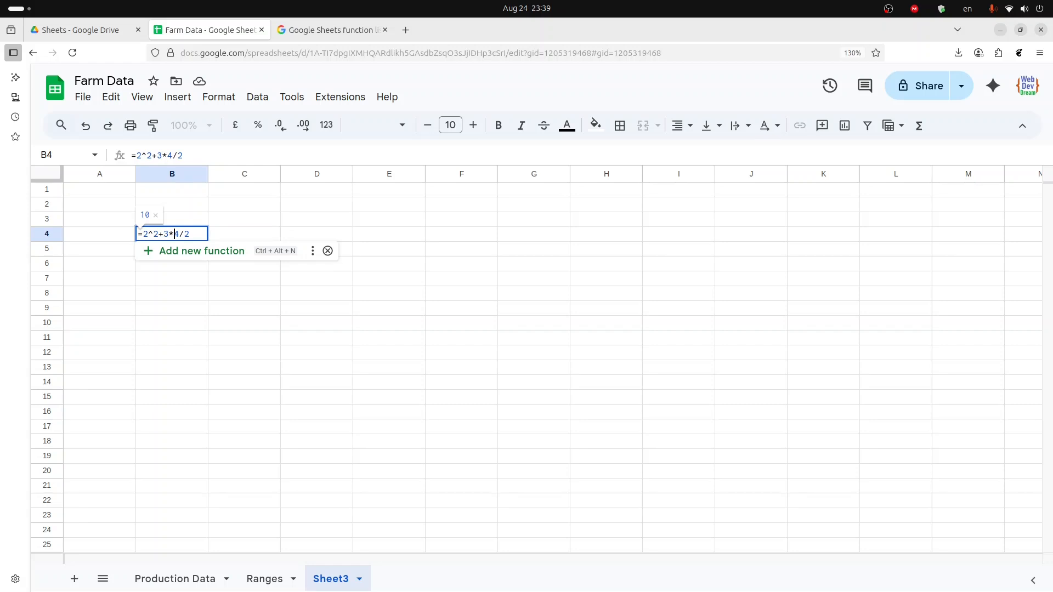
key(Right)
text(^2)
key(Left)
key(Left)
text())
key(Left)
key(Left)
key(Left)
key(Left)
text(()
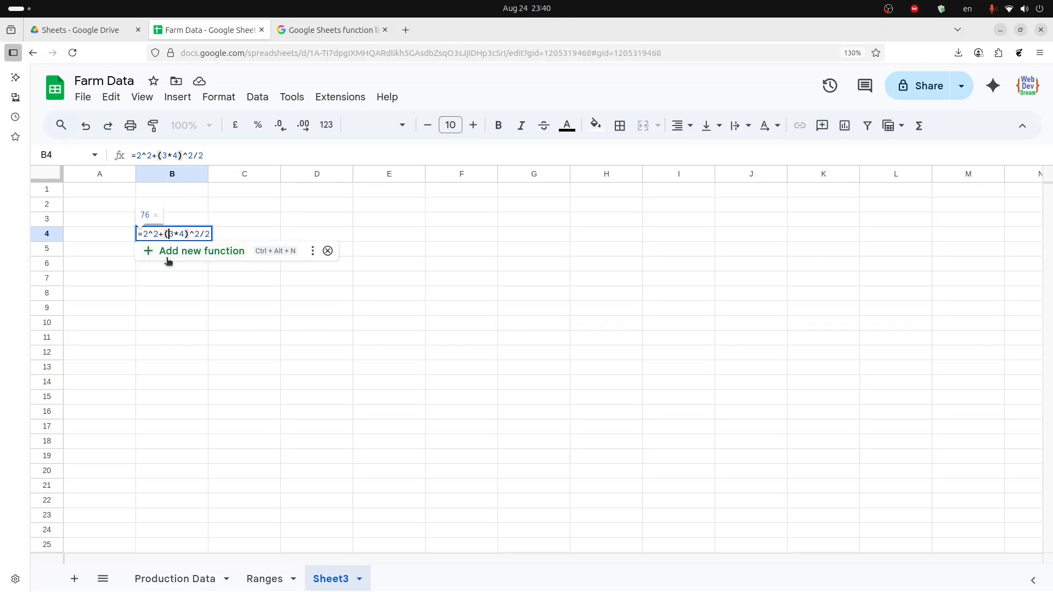
key(Left)
key(Return)
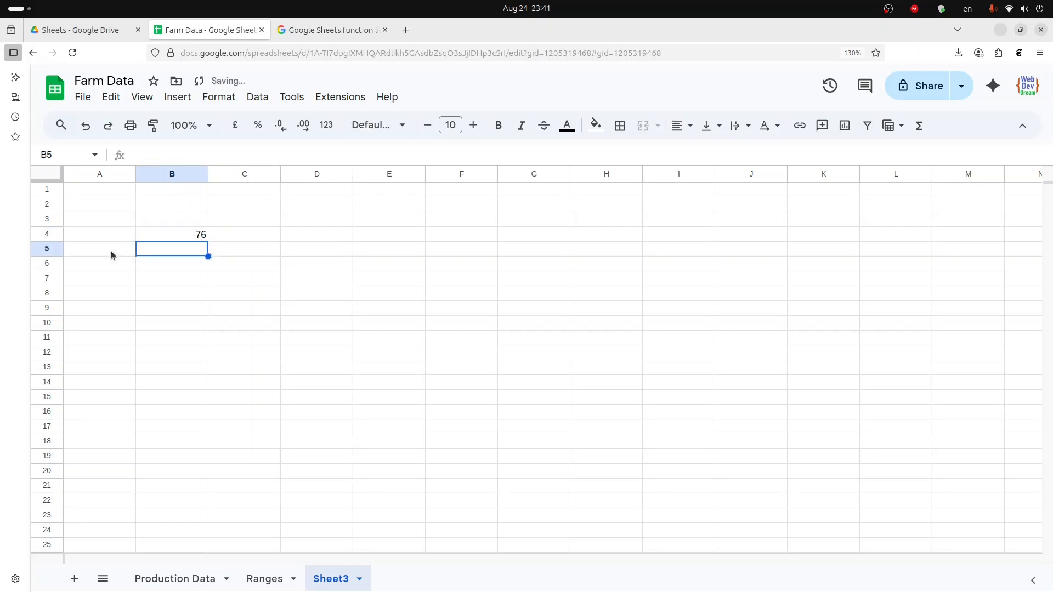
- Type the operator list () ^ */ +- as text into C4, beside the formula result
drag(241, 278, 241, 235)
click(226, 296)
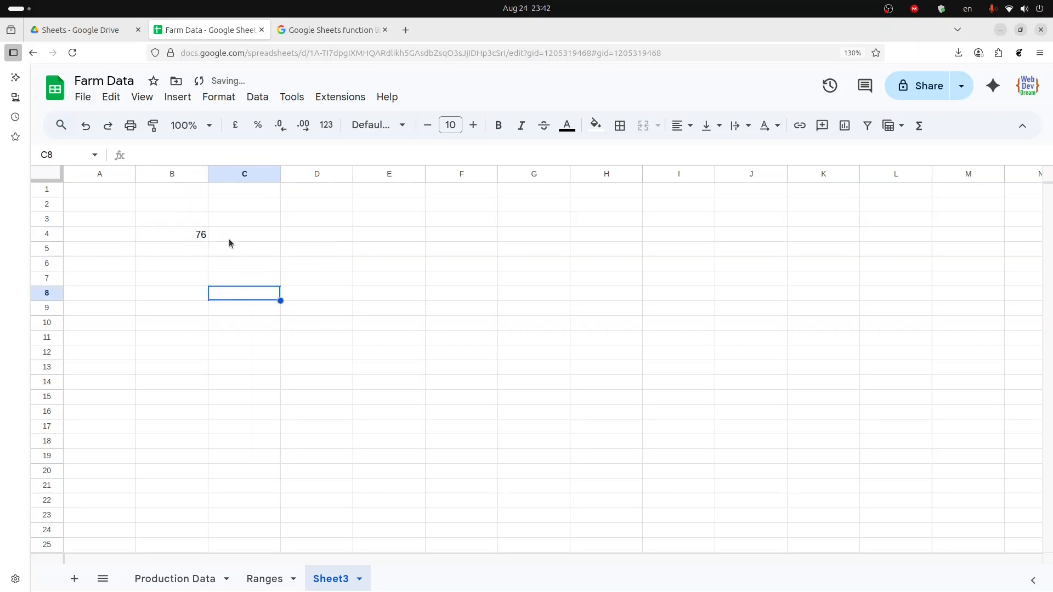
click(230, 236)
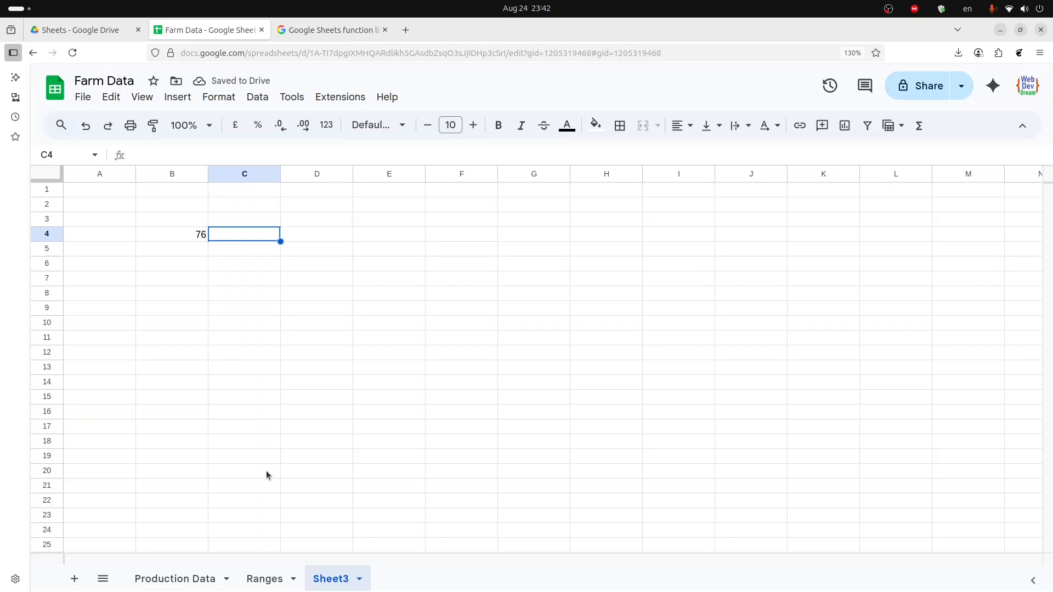
text(())
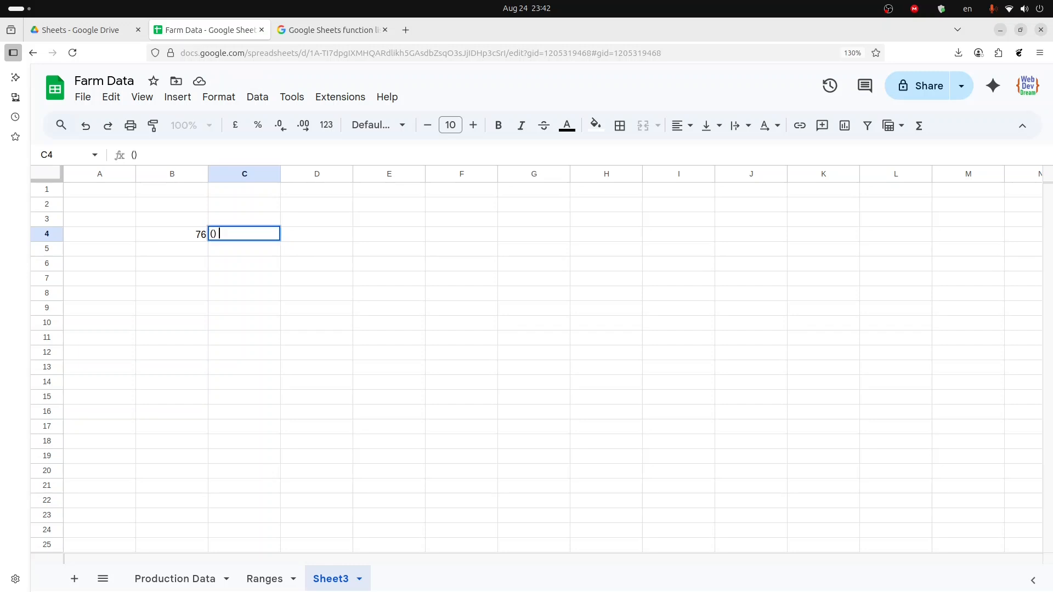
text( ^ */ +-)
key(Return)
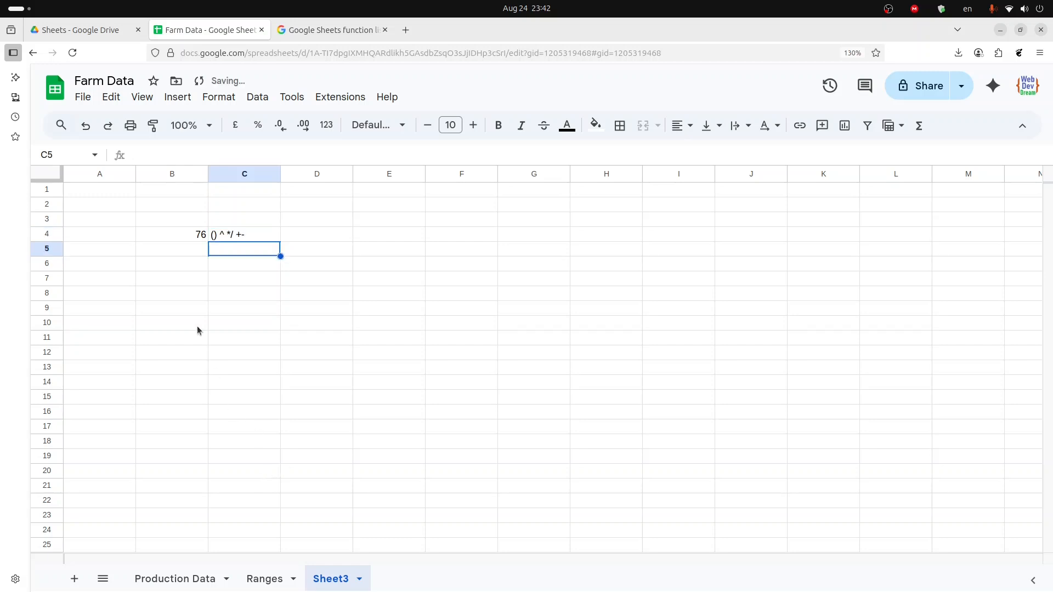
- Clear the contents of B4:C4
click(192, 313)
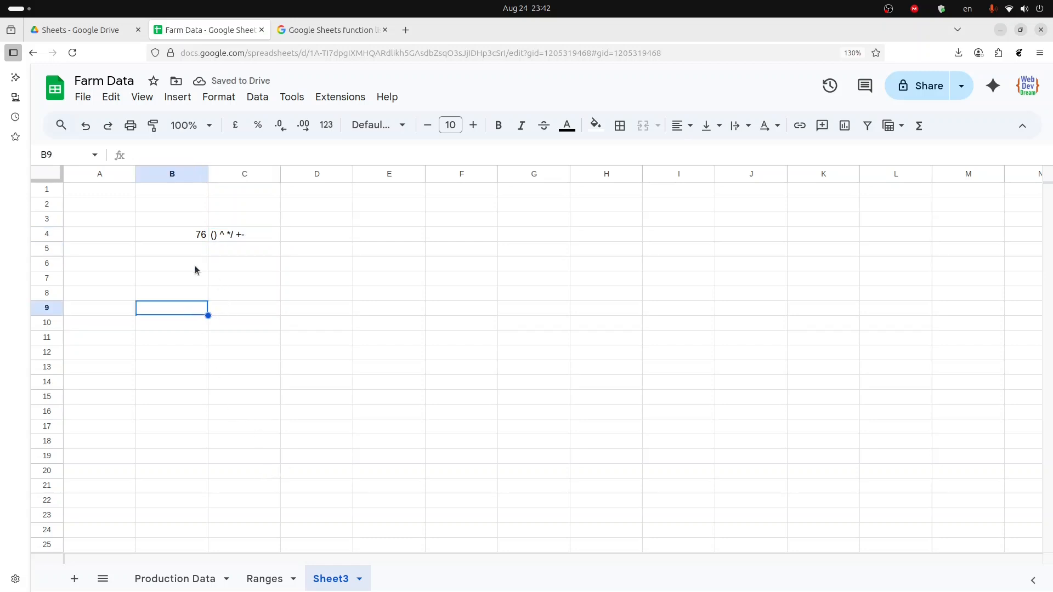
drag(169, 236, 225, 238)
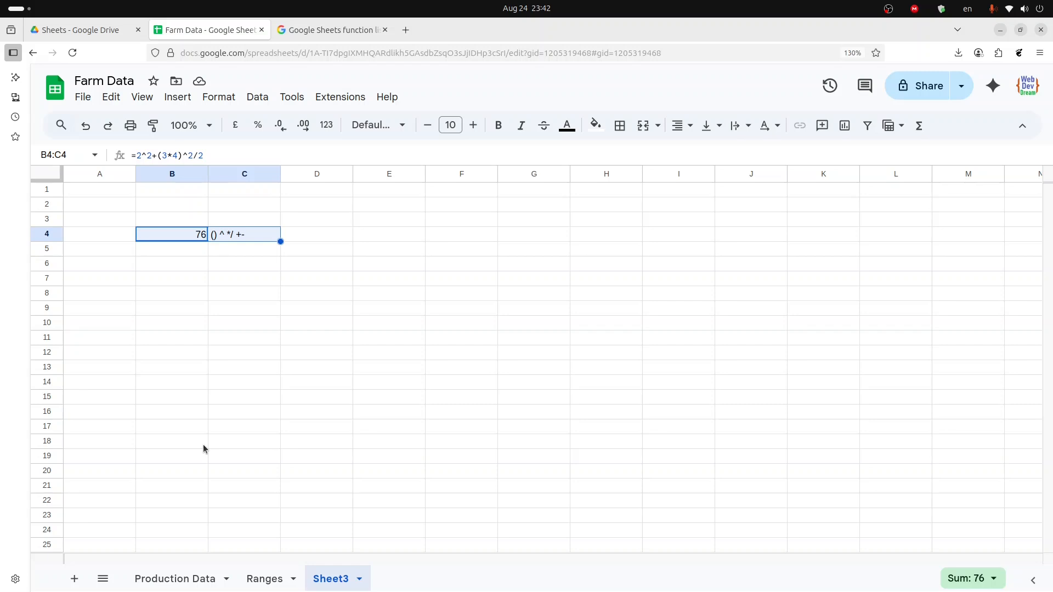
key(Delete)
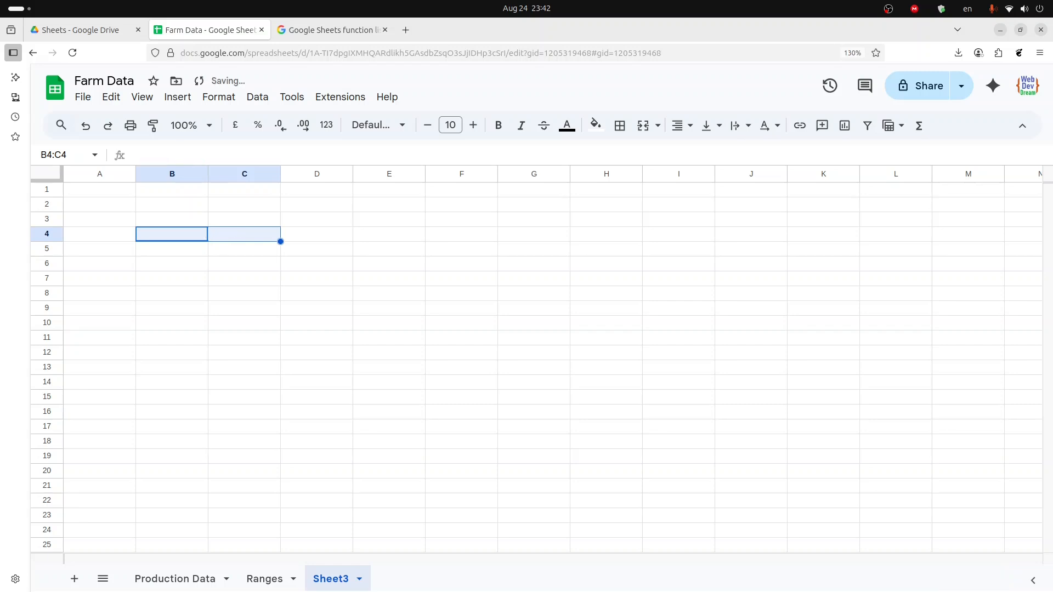
- Enter a column of seven first names in C3:C9
click(167, 266)
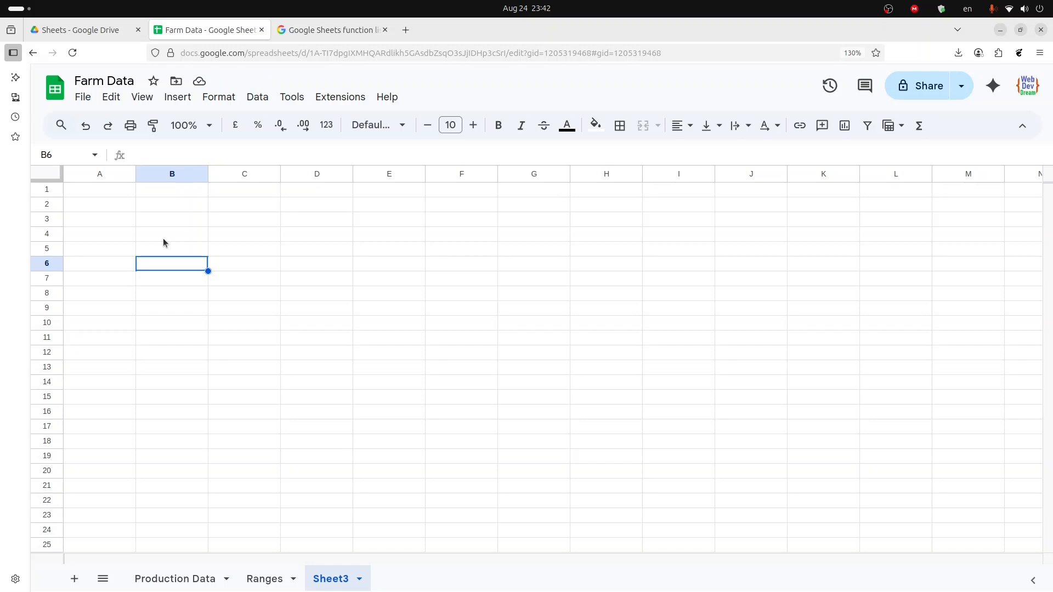
click(173, 238)
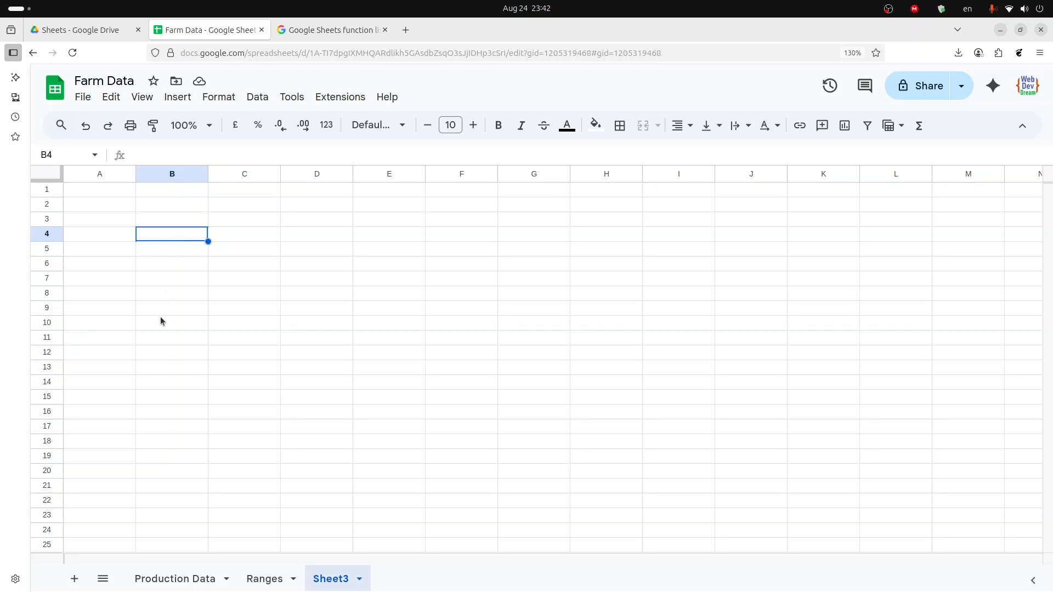
click(239, 238)
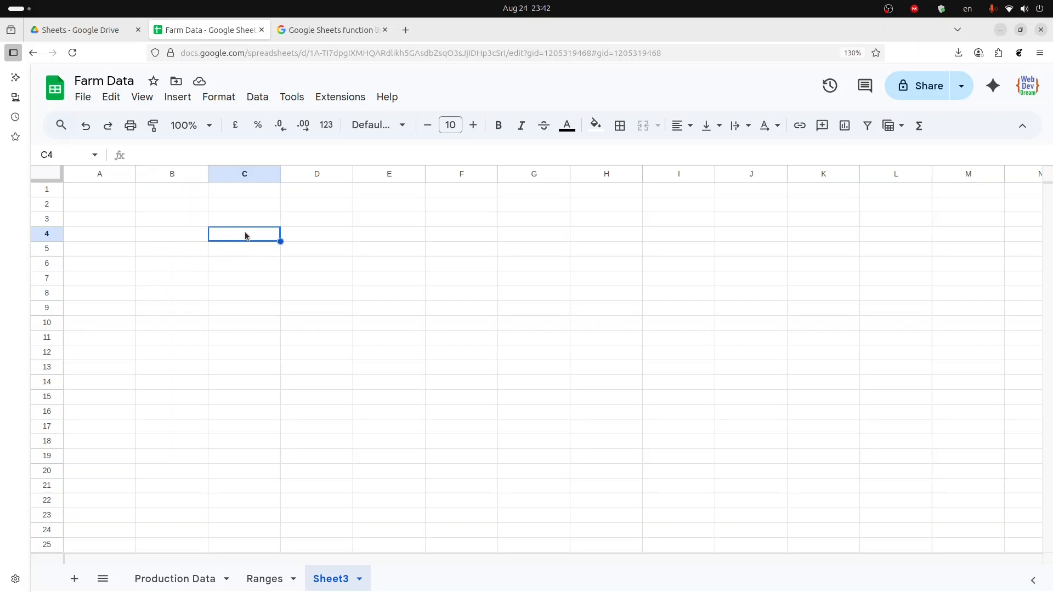
click(252, 224)
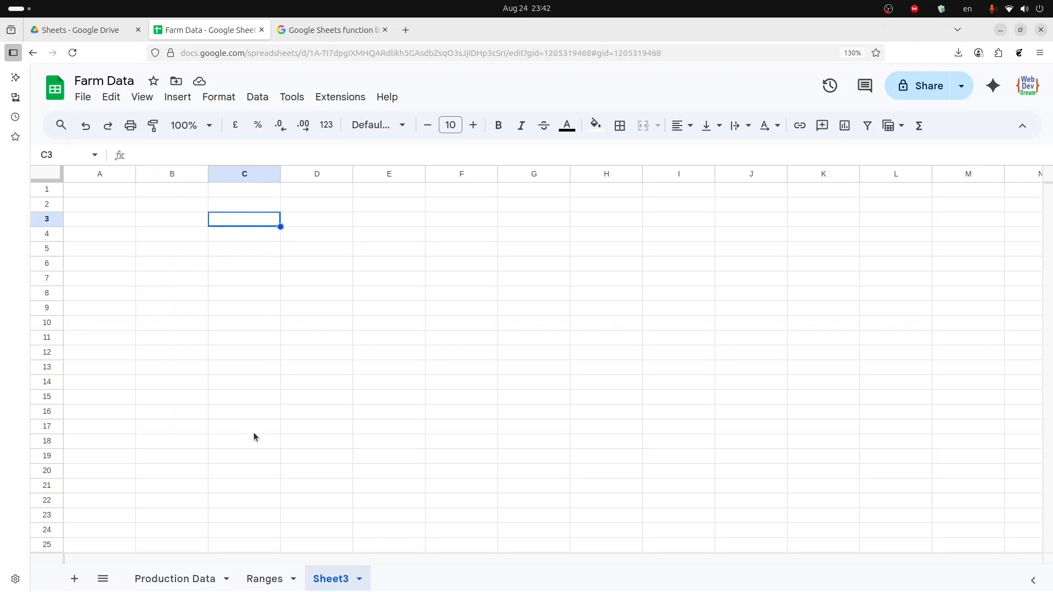
text(Ahmed)
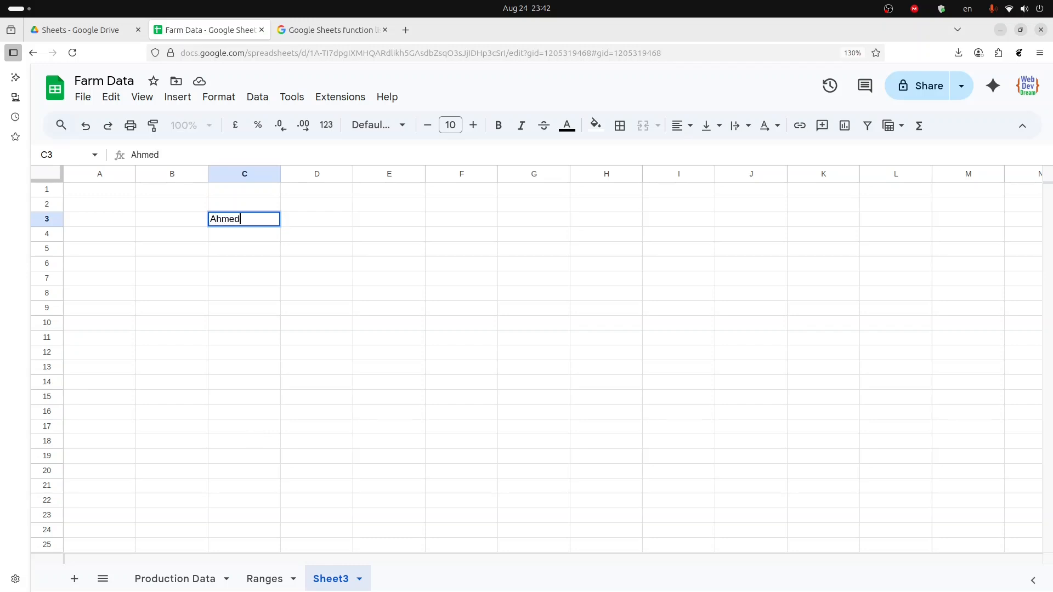
key(Return)
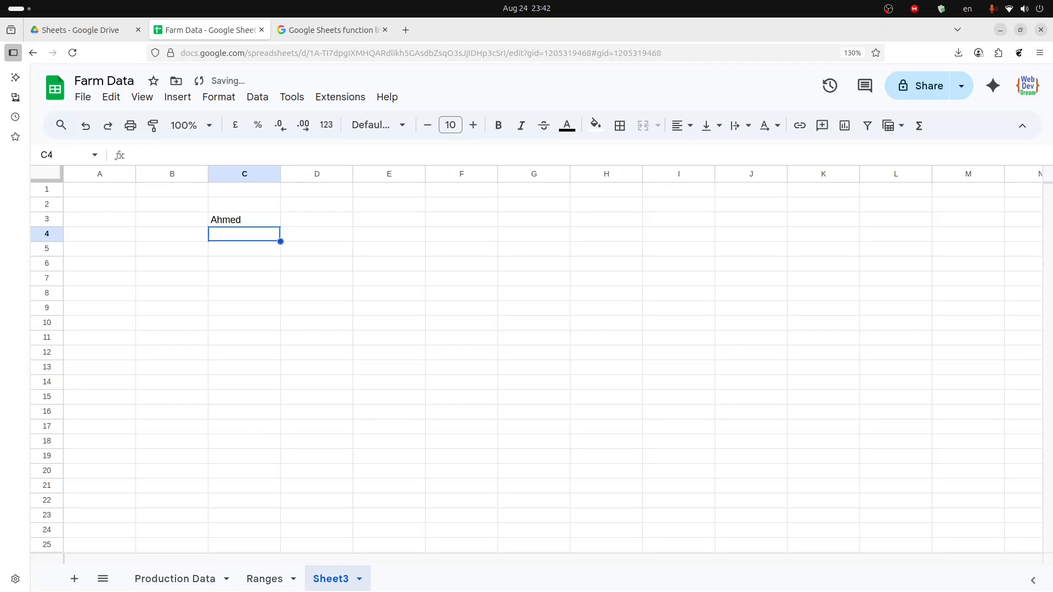
text(Moh)
text(am)
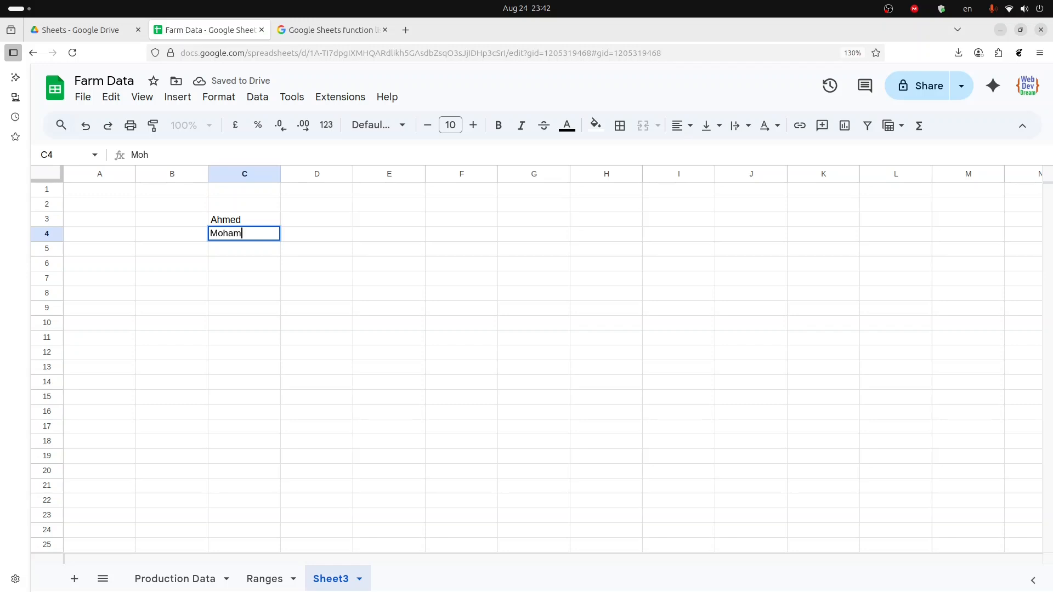
text(ed)
key(Return)
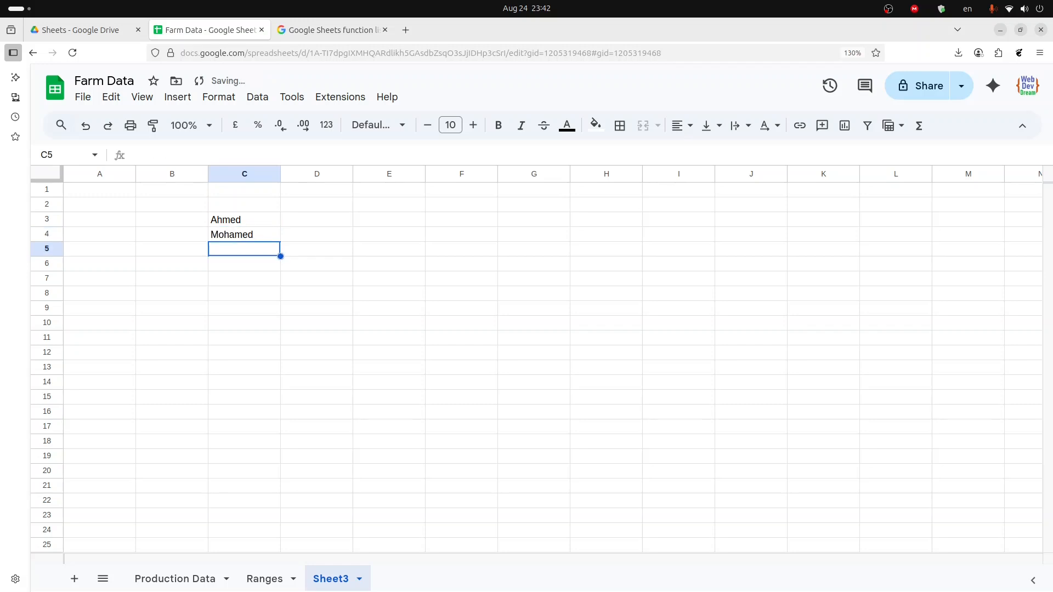
text(Aya)
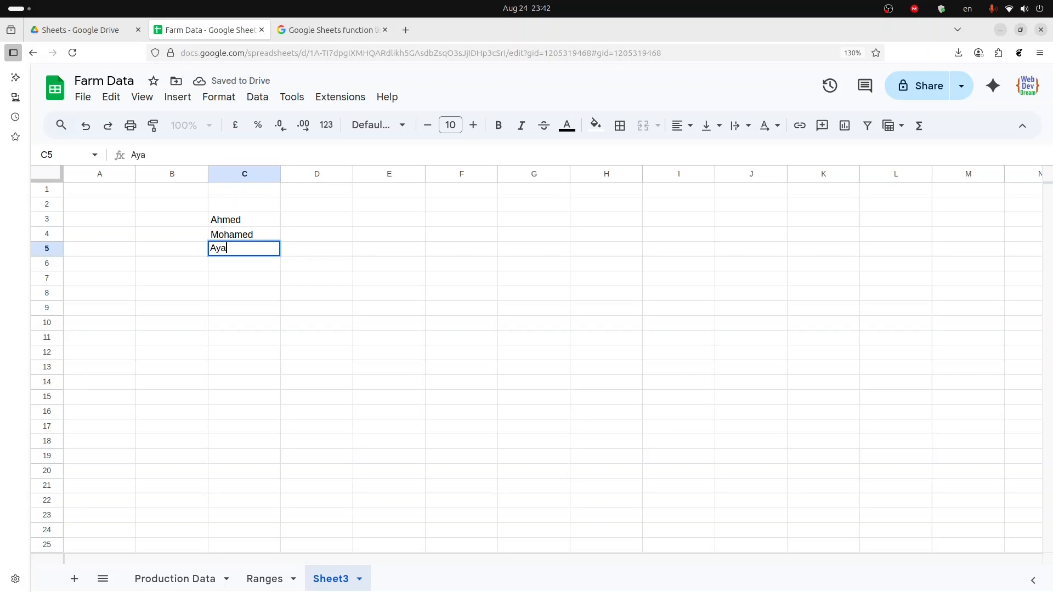
key(Return)
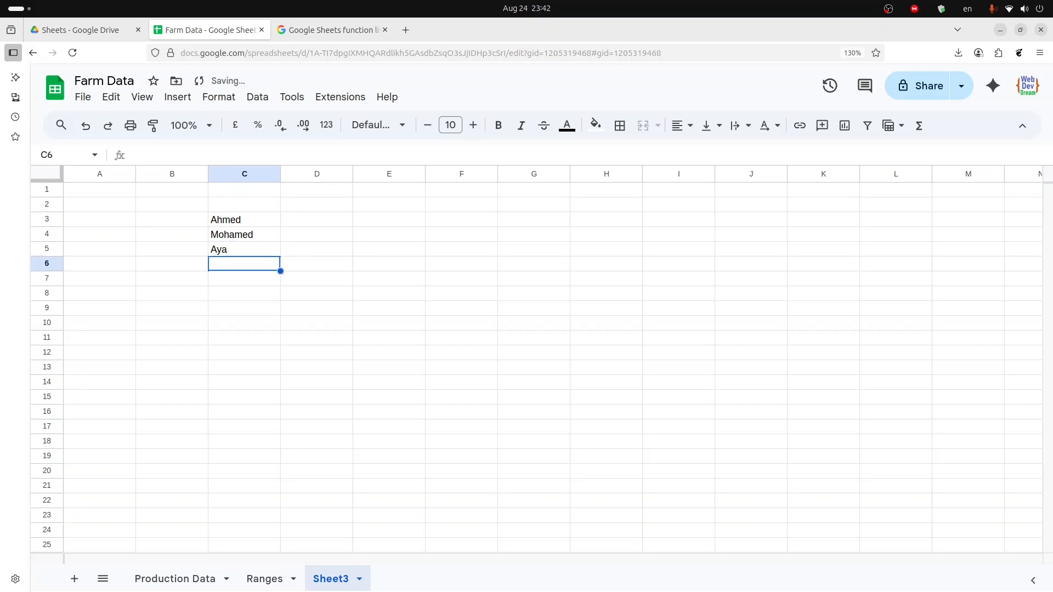
text(Noha)
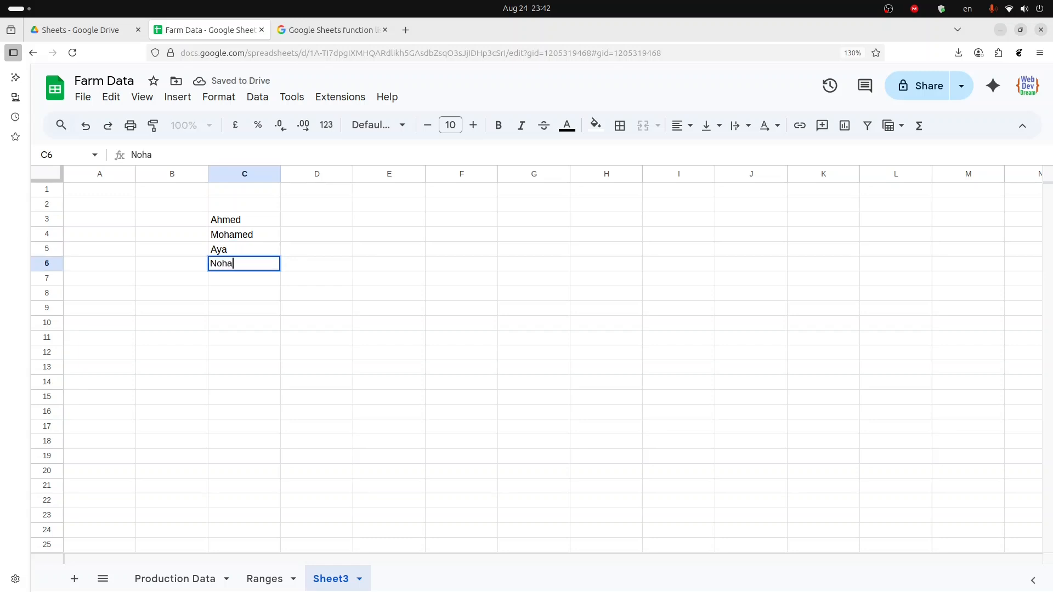
key(Return)
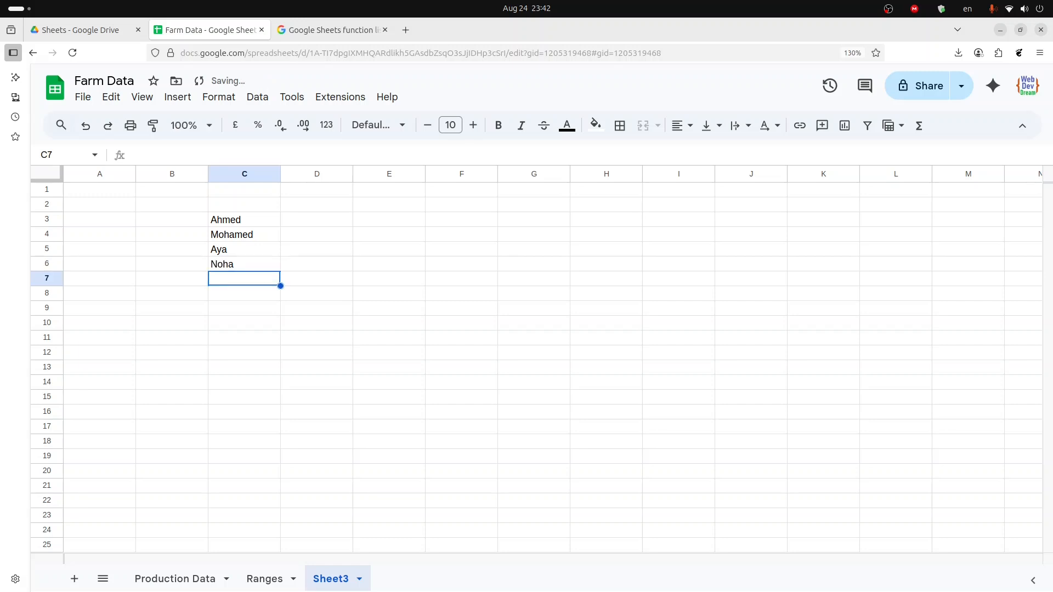
text(Mo)
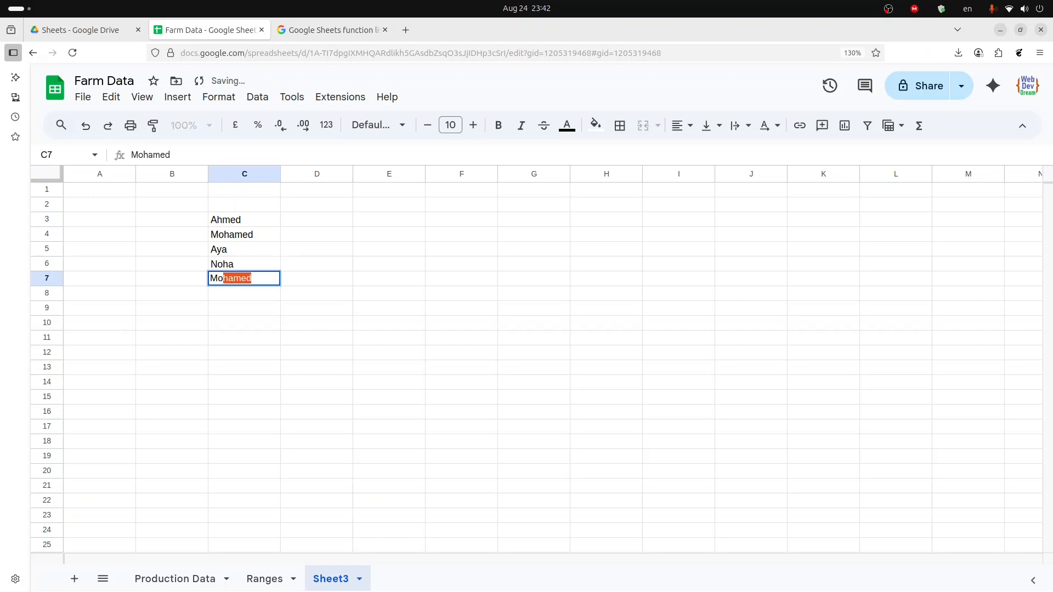
text(na)
key(Return)
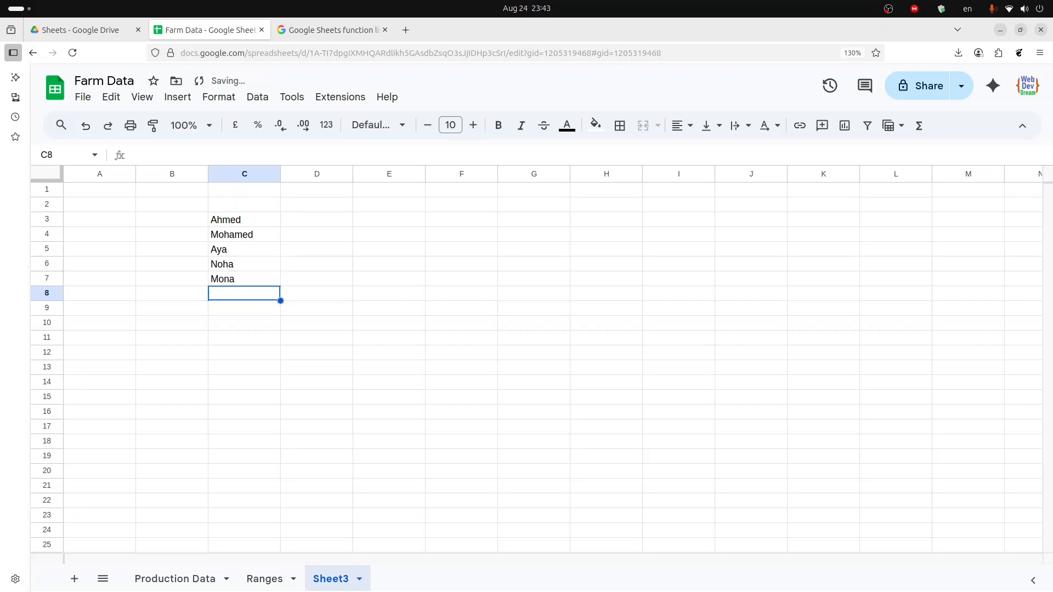
text(Tame)
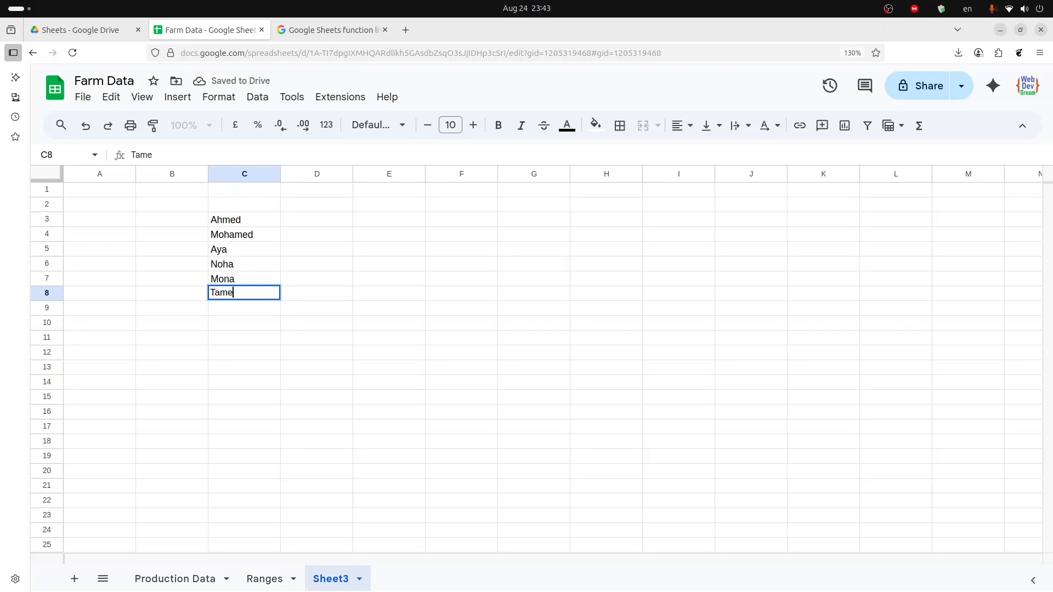
text(r)
key(Return)
text(Kalid)
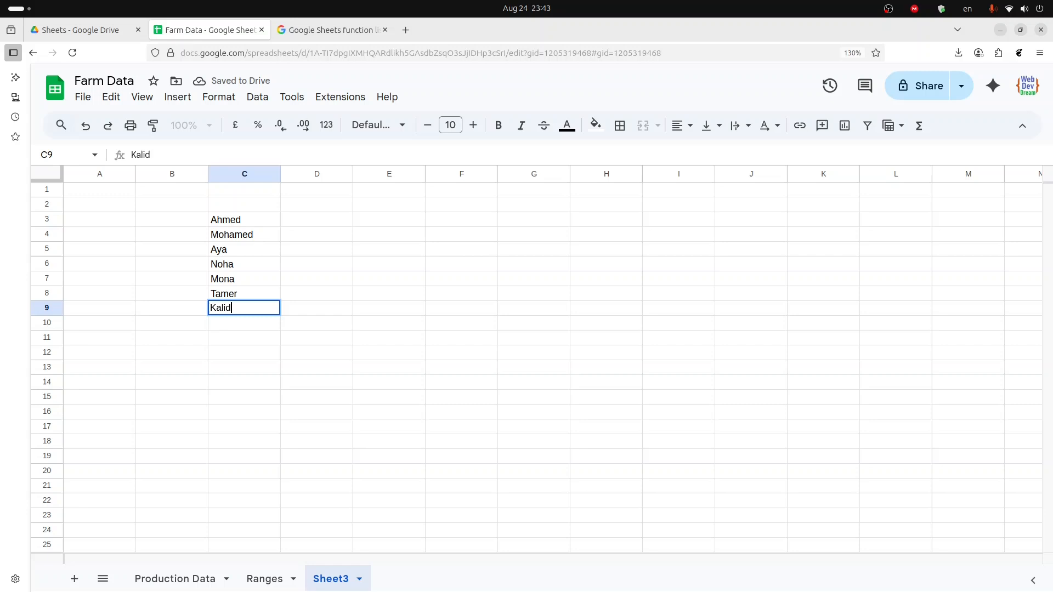
key(Tab)
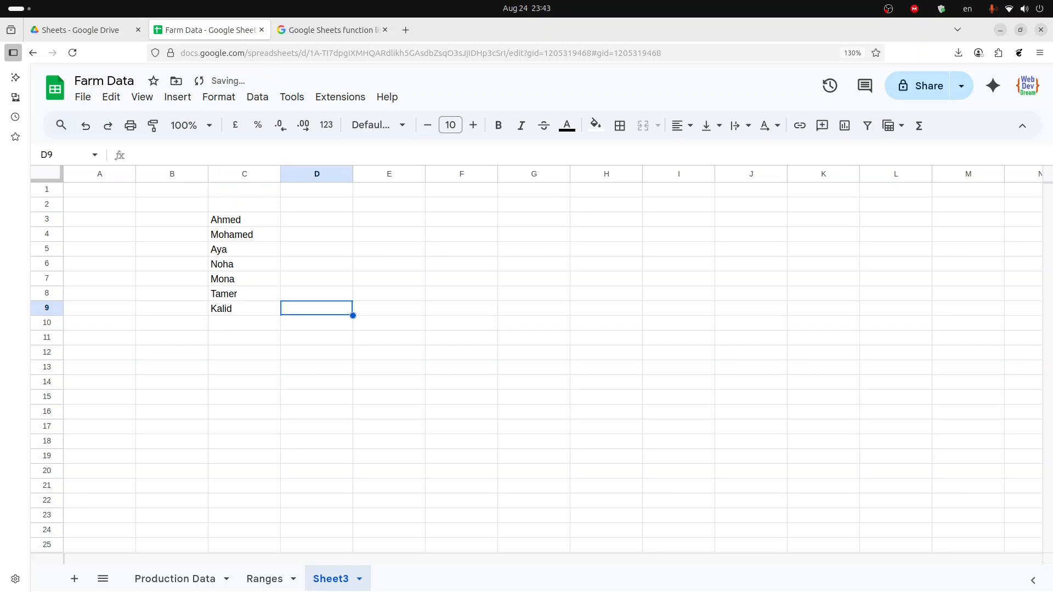
- Enter the numbers 25, 30, 20, 20, 25, 15 and 20 in D3:D9 beside the names
key(Up)
key(Up)
key(Up)
key(Up)
key(Up)
key(Up)
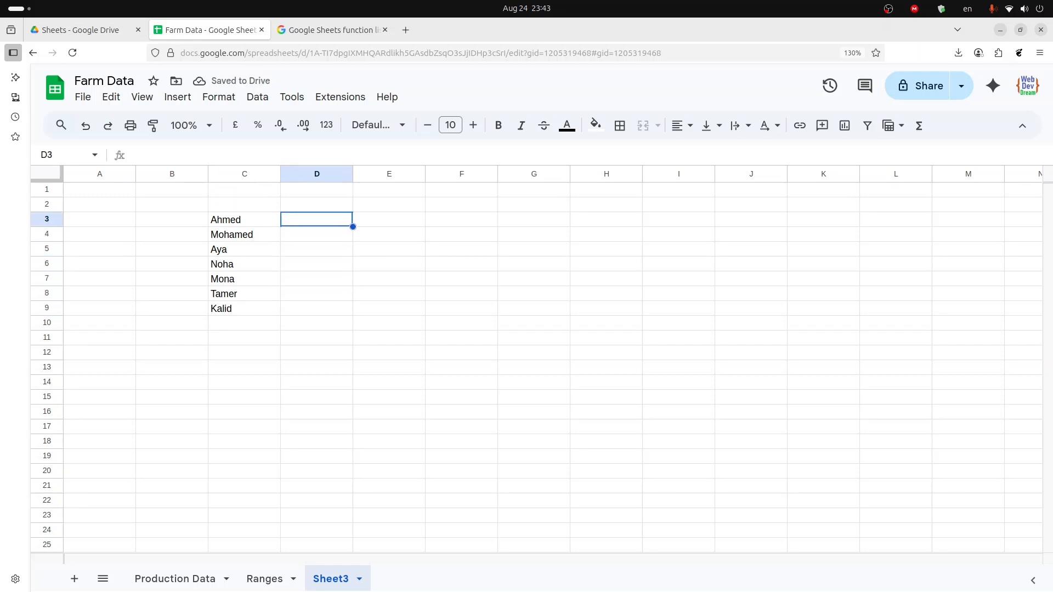
text(25)
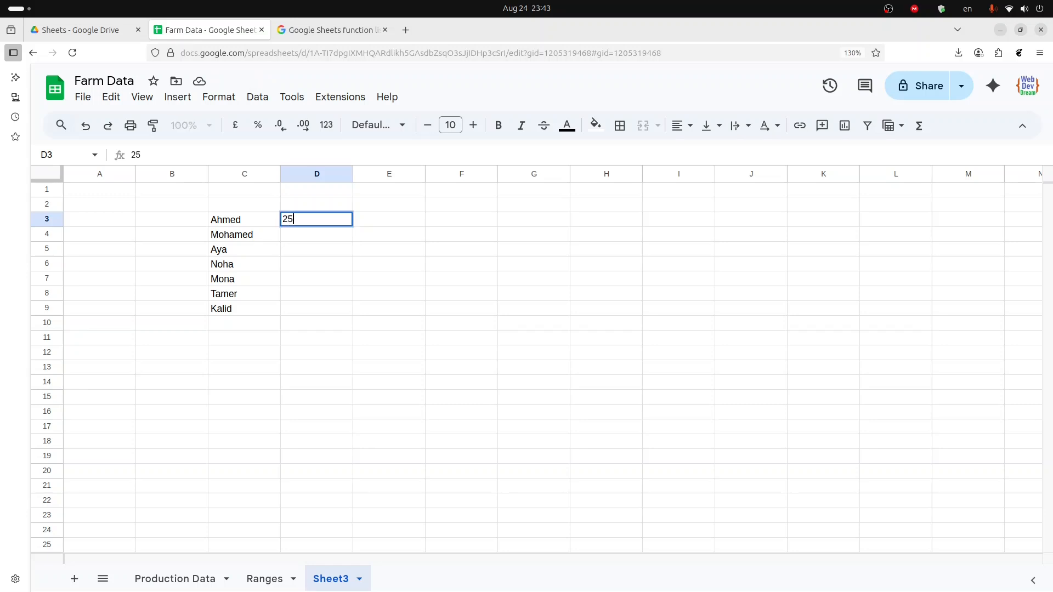
key(Return)
text(30)
key(Return)
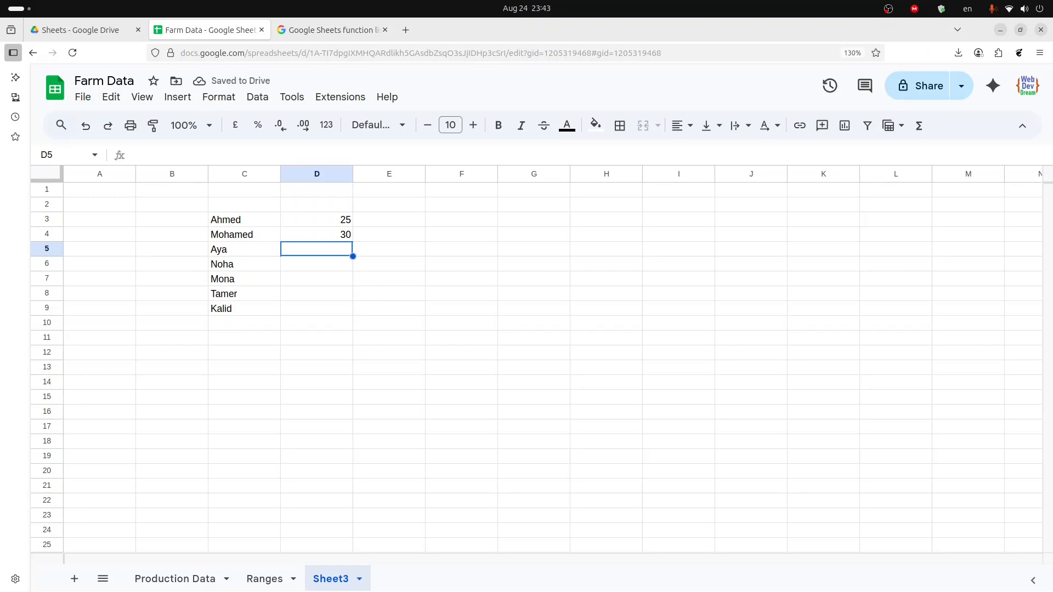
text(20)
key(Return)
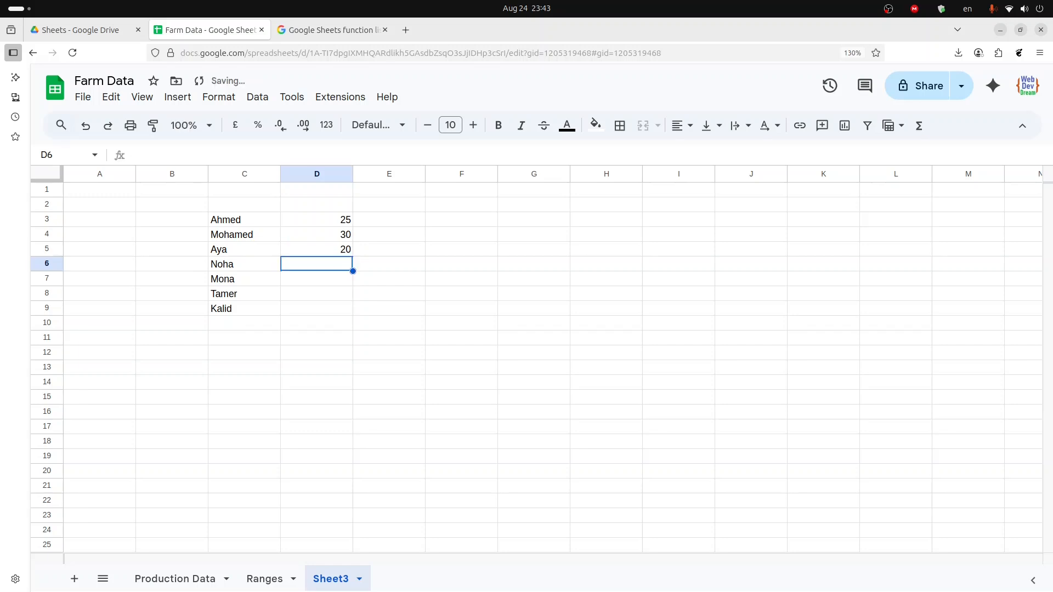
text(20)
key(Return)
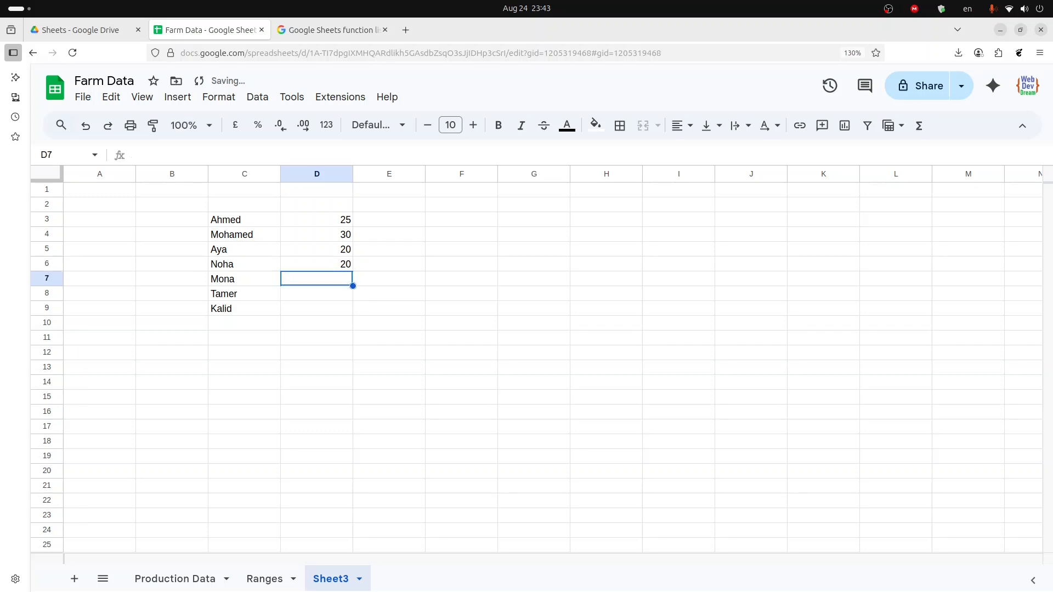
text(25)
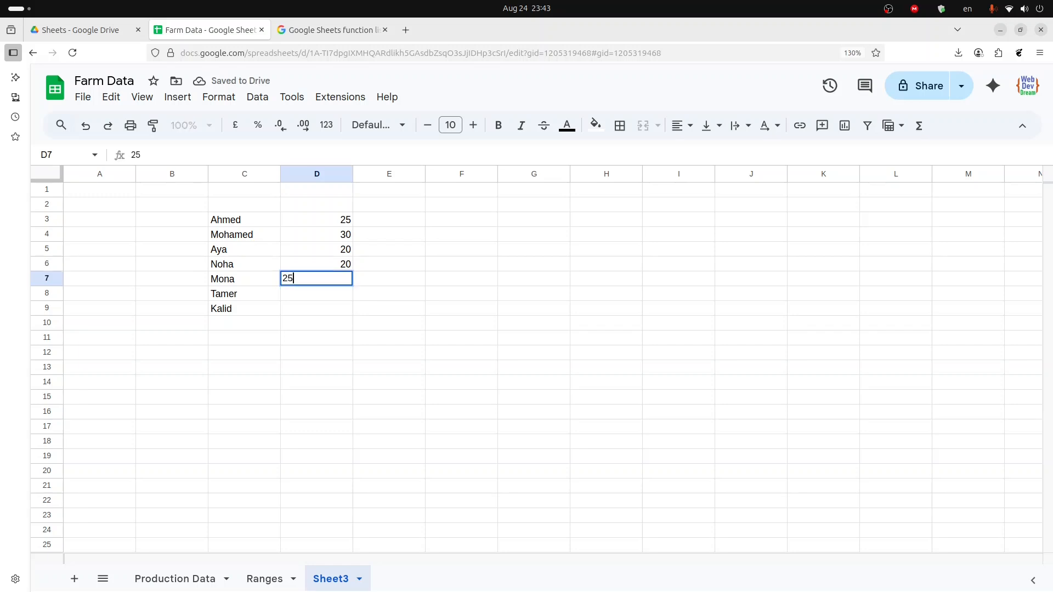
key(Return)
text(15)
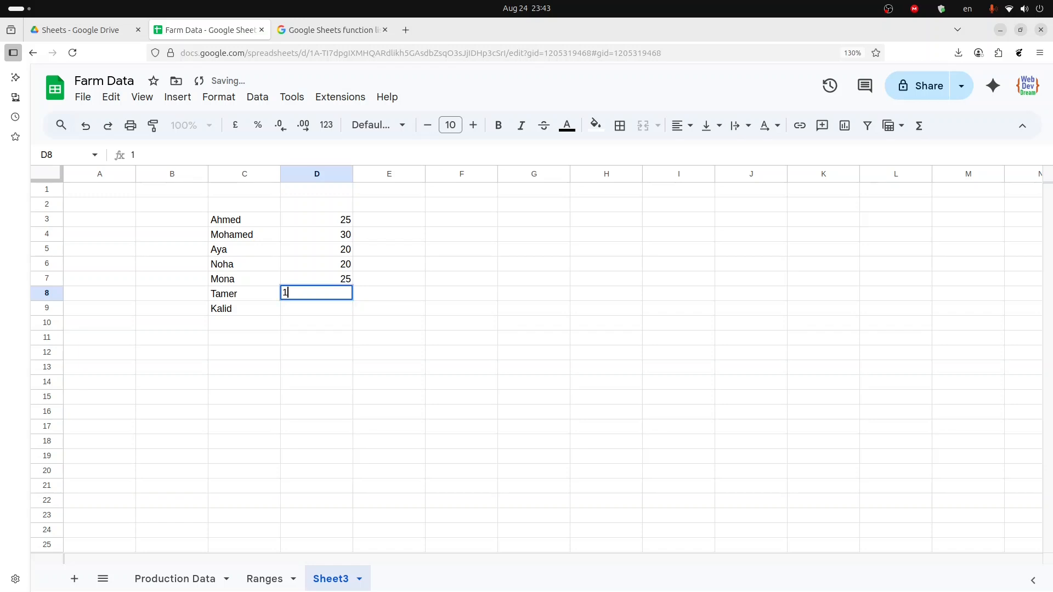
key(Return)
text(20)
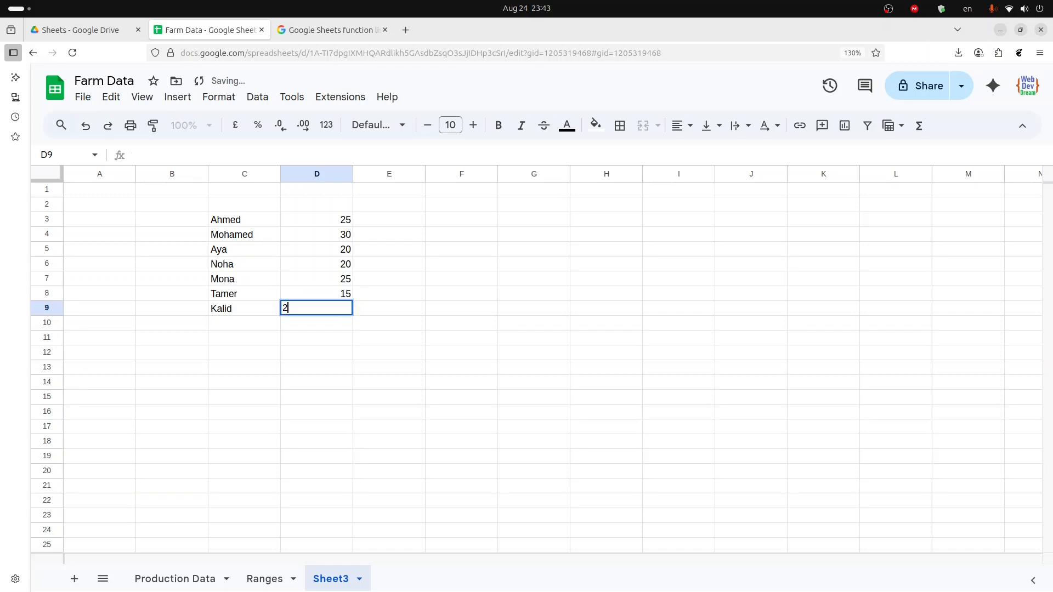
key(Return)
- Enter the numbers 40, 50, 30, 25, 35, 45 and 35 in E3:E9 as a second number column
key(Up)
key(Right)
key(Up)
key(Up)
key(Up)
key(Up)
key(Up)
key(Up)
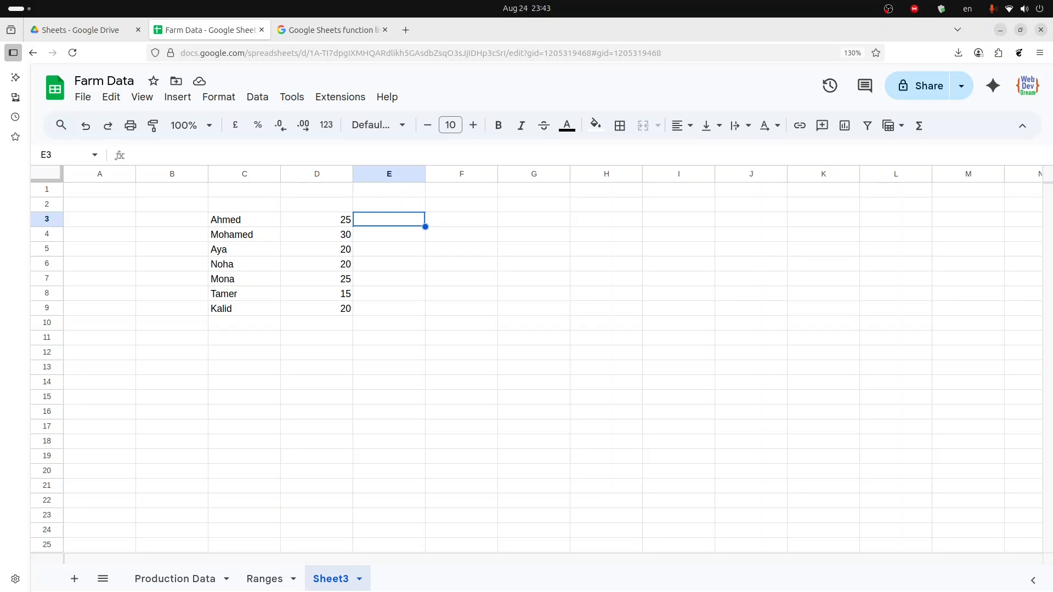
text(40)
key(Return)
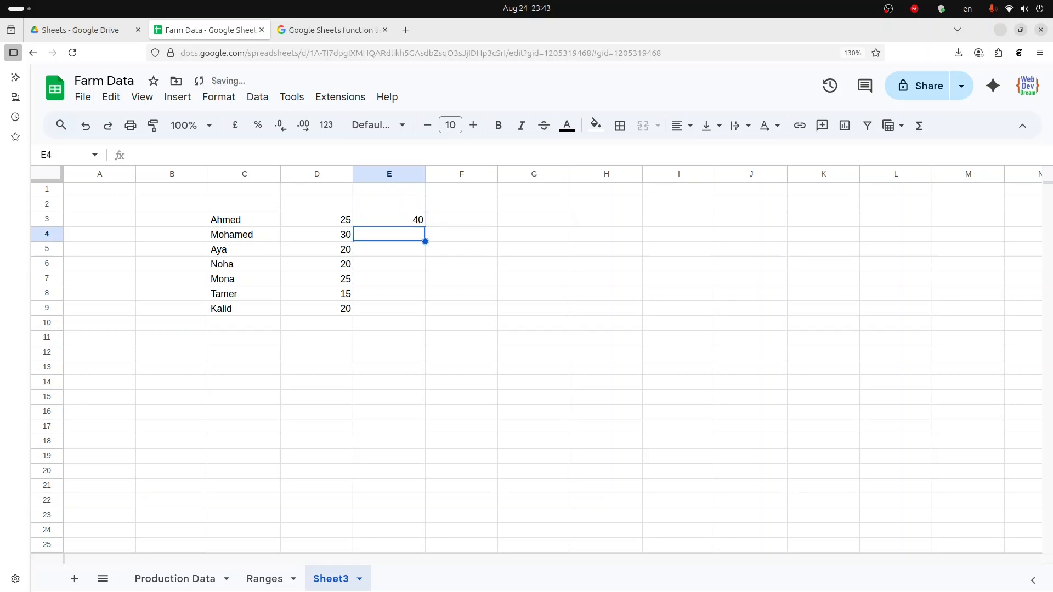
text(50)
key(Return)
text(30)
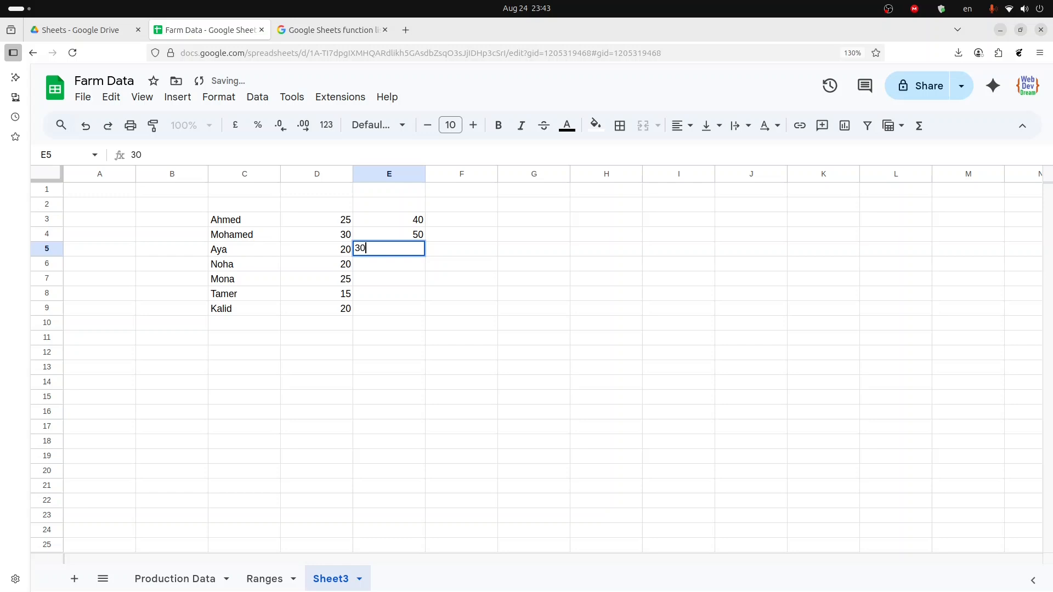
key(Return)
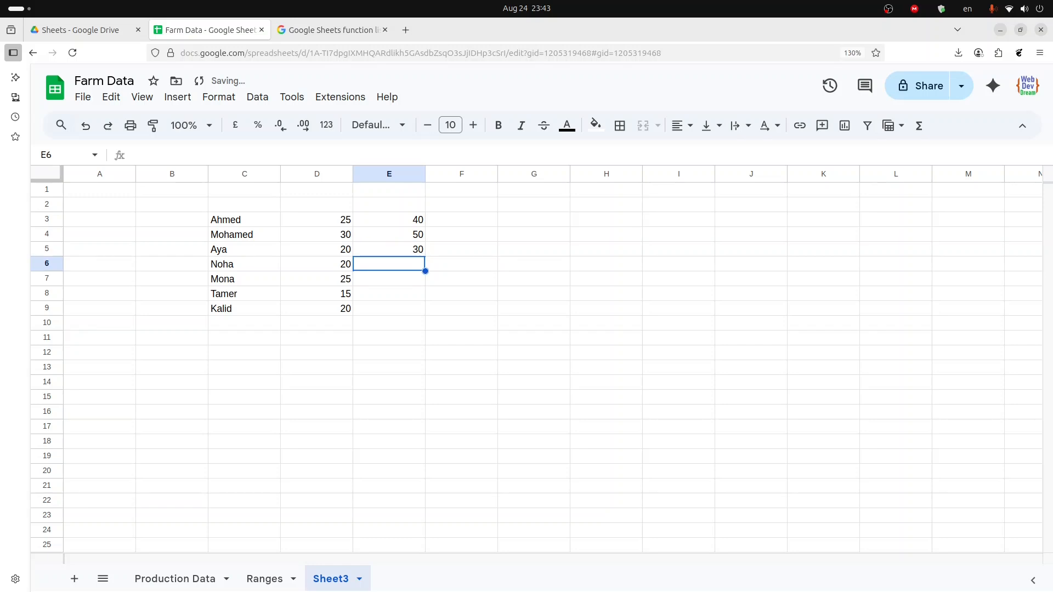
text(25)
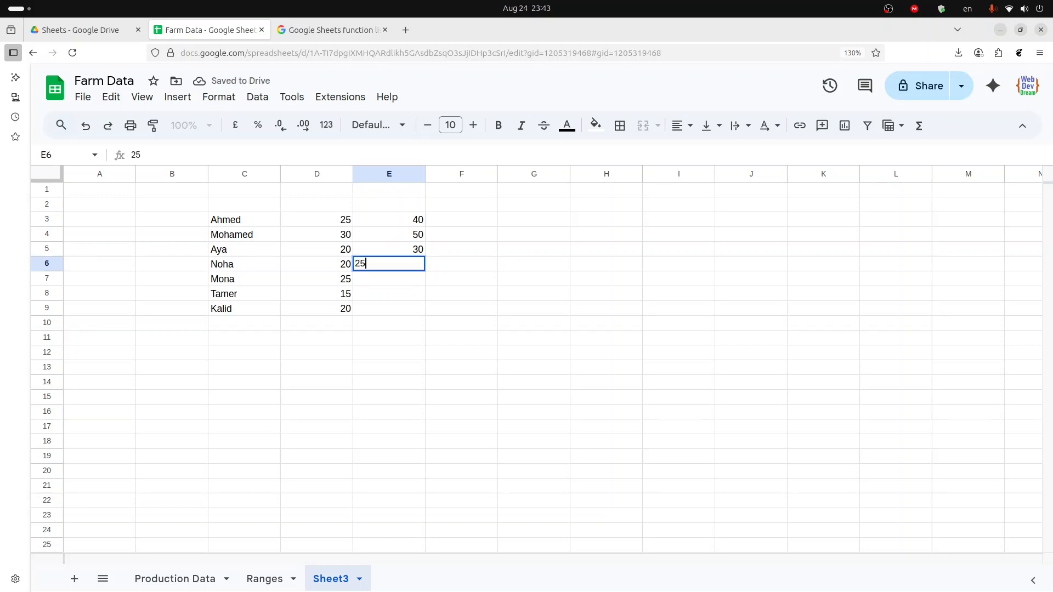
key(Return)
text(35)
key(Return)
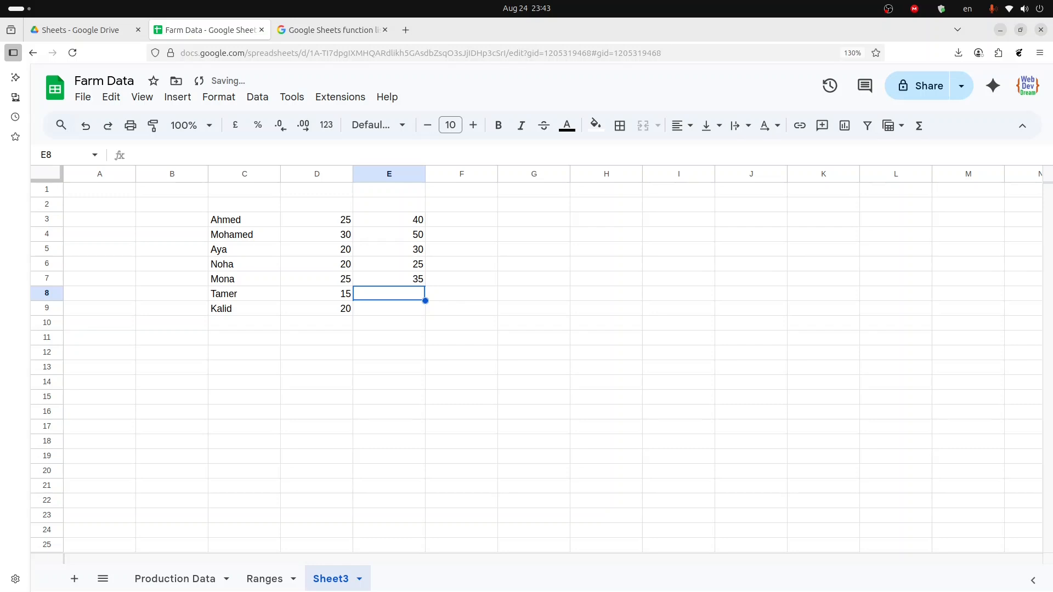
text(45)
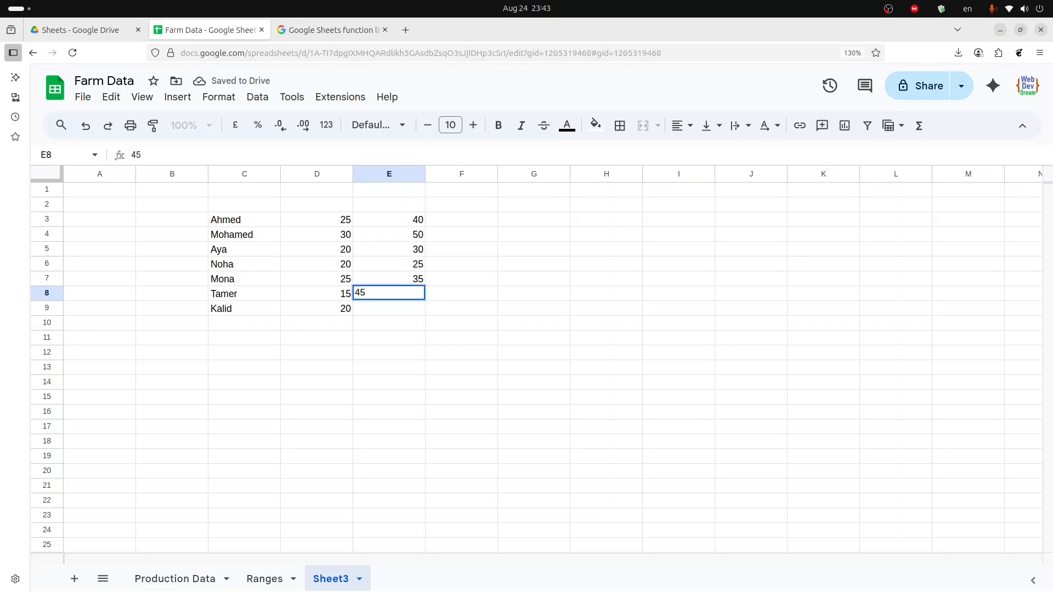
key(Return)
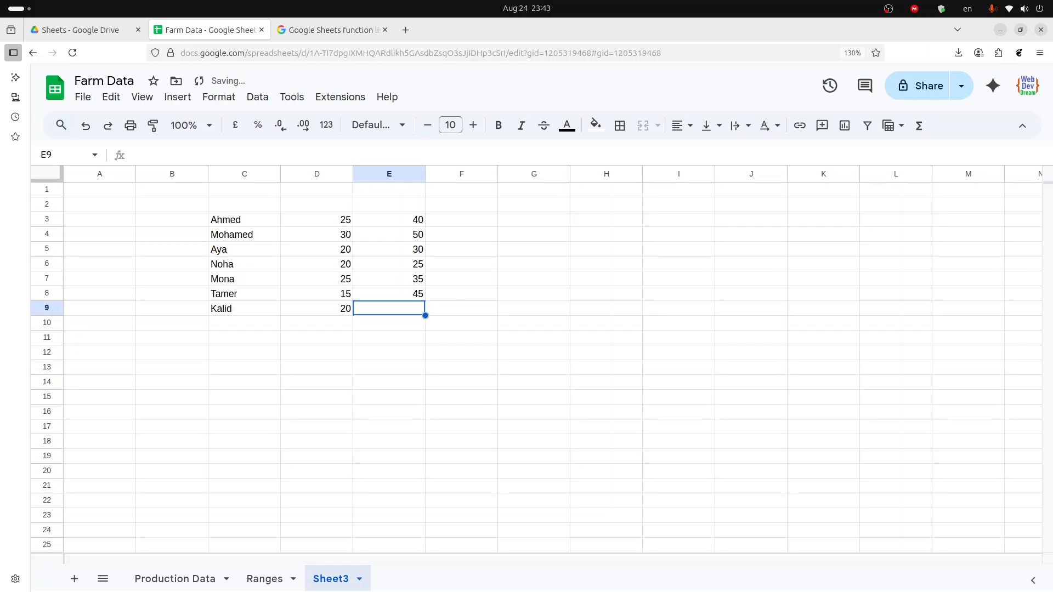
text(35)
key(Return)
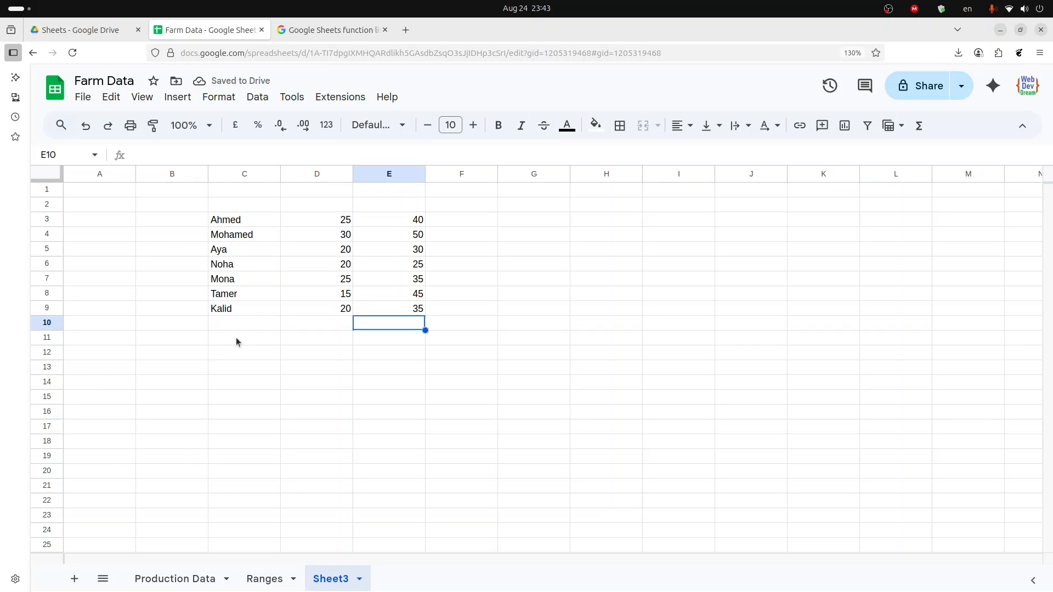
- Label cell B11 as SUM: beneath the table
click(144, 337)
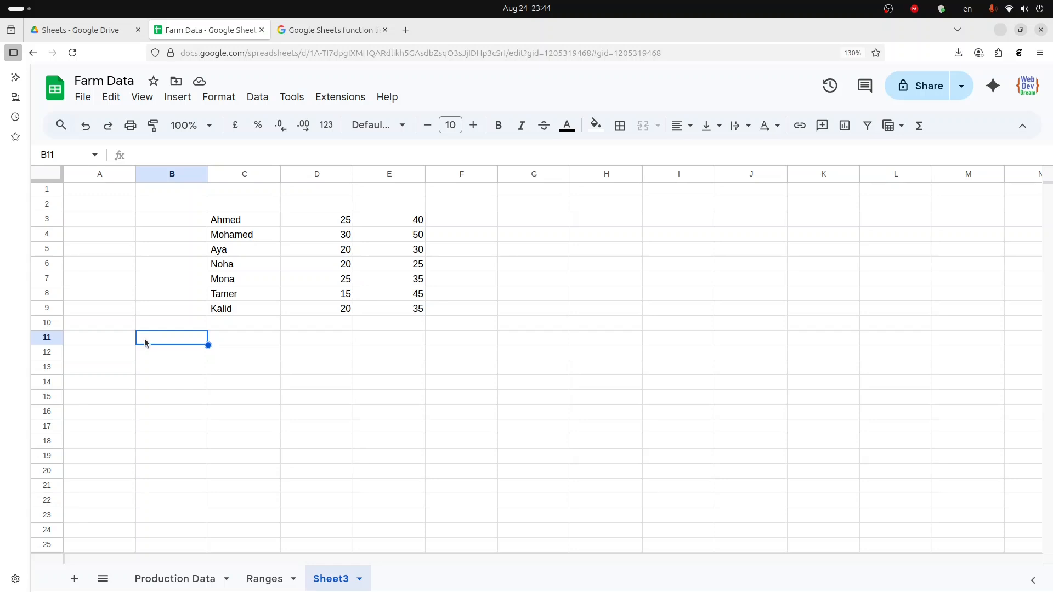
text(SUM)
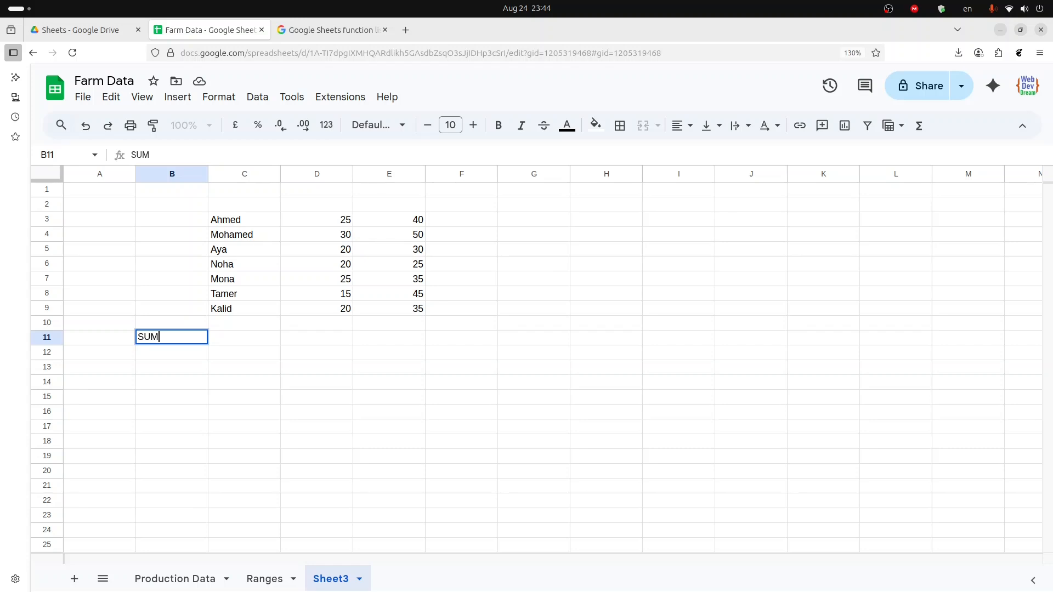
text(:)
key(Return)
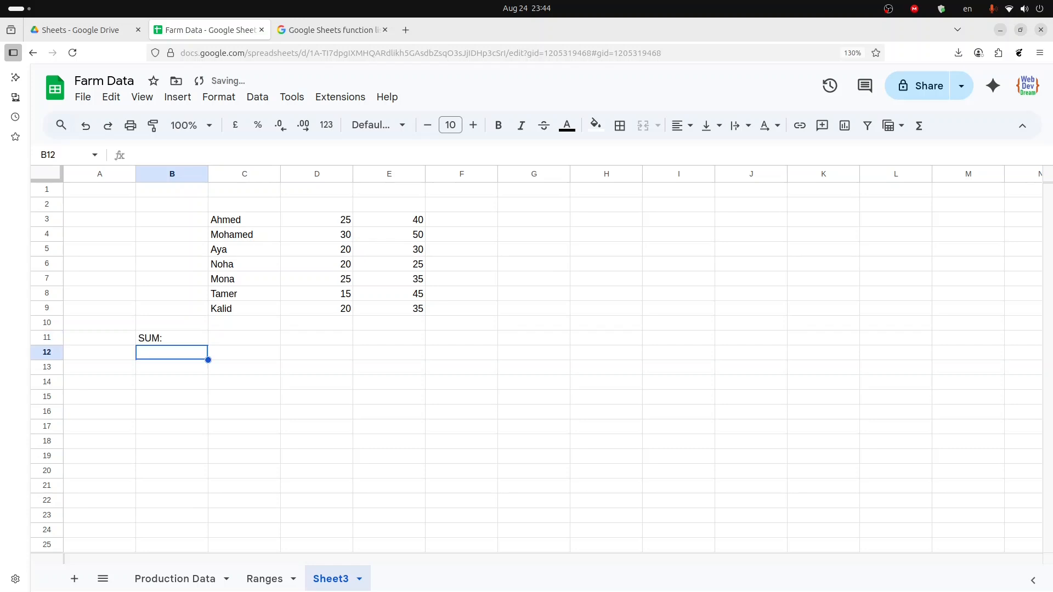
- Enter a SUM formula in C11 that totals the names range C3:C9
click(216, 337)
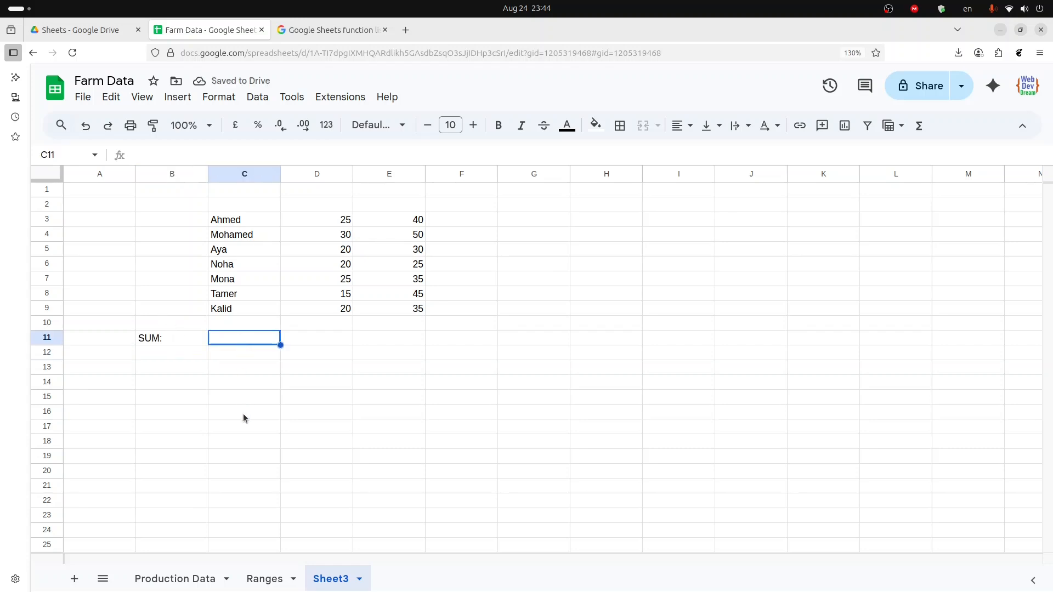
text(=)
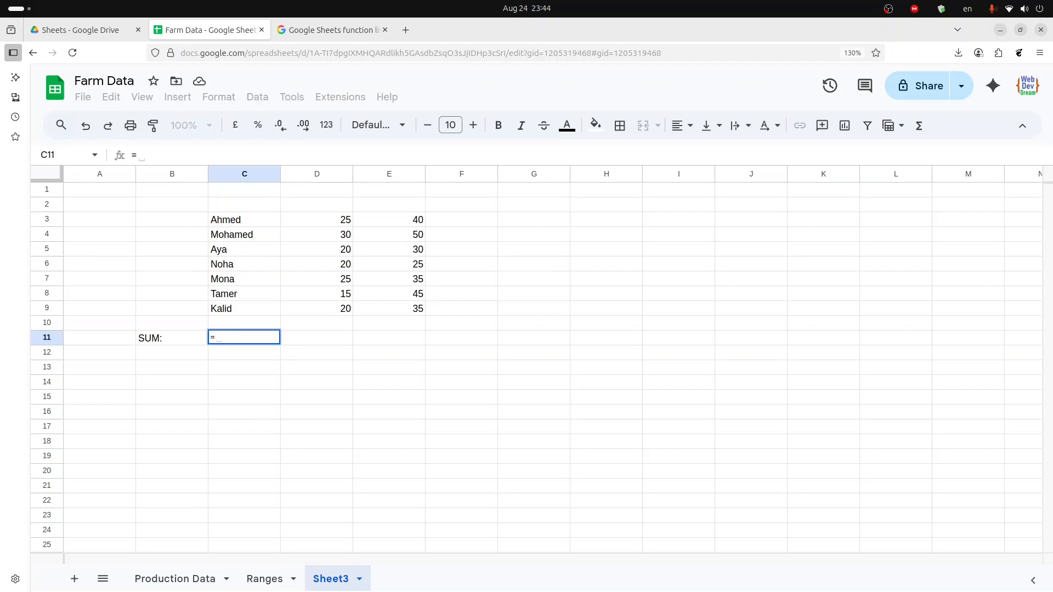
text(su)
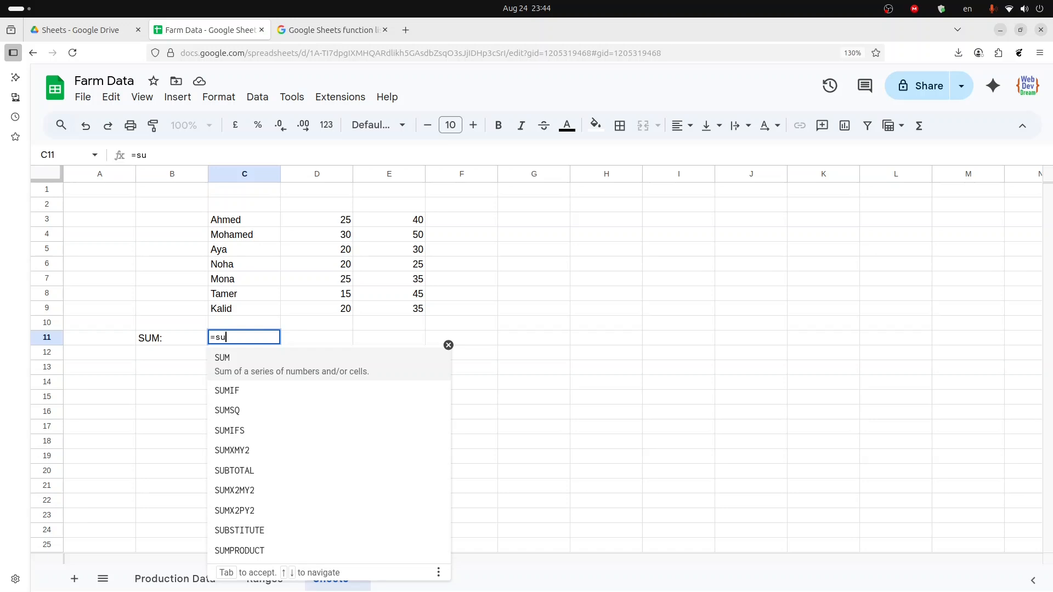
text(m)
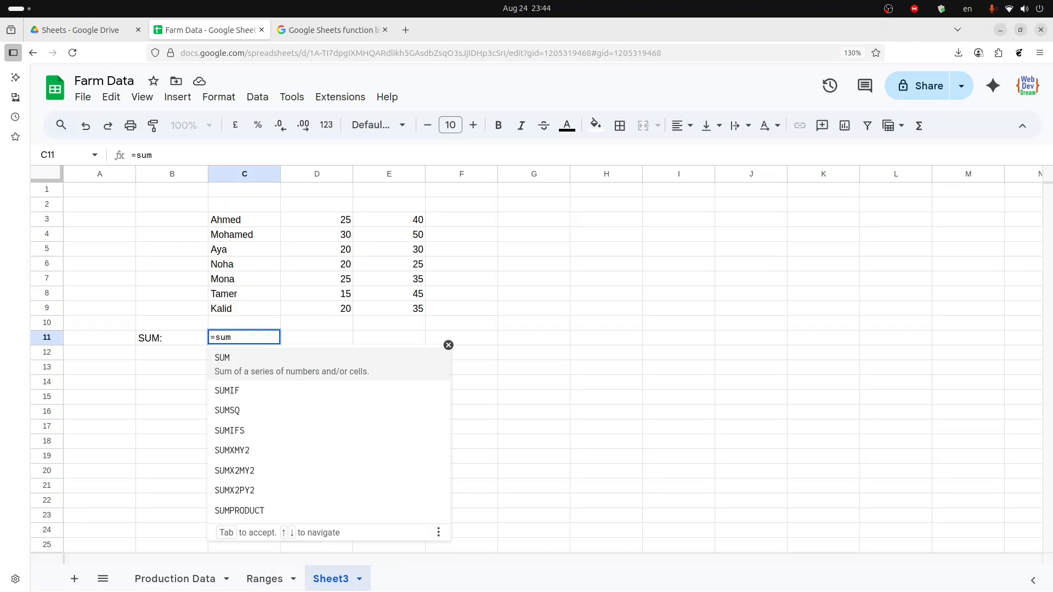
key(Tab)
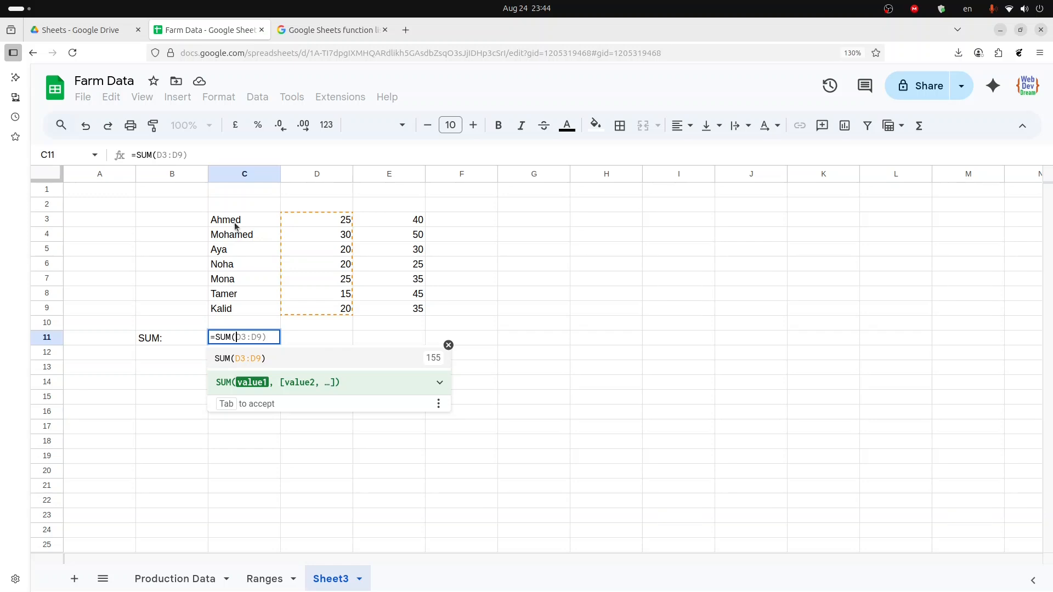
drag(235, 221, 242, 303)
key(Return)
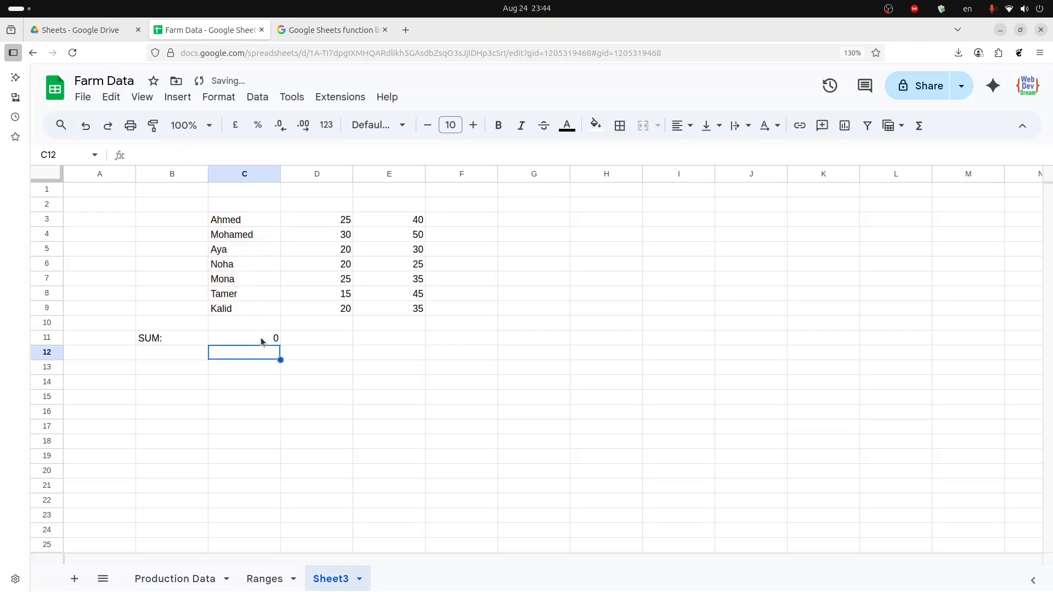
- Copy the C11 formula and paste it into D11:E11 to total both number columns
click(299, 344)
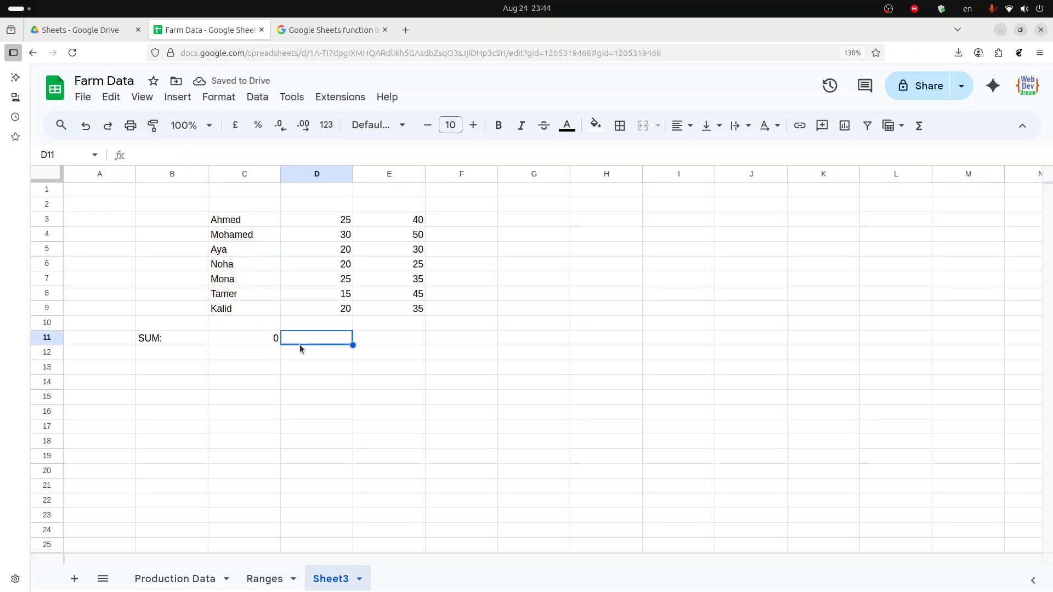
click(235, 336)
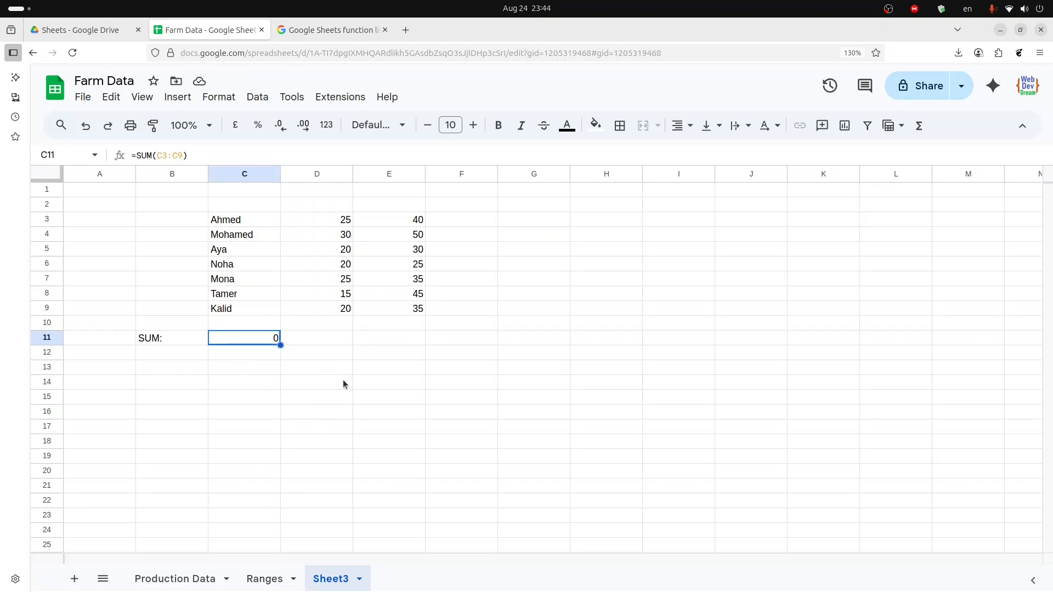
key(Right)
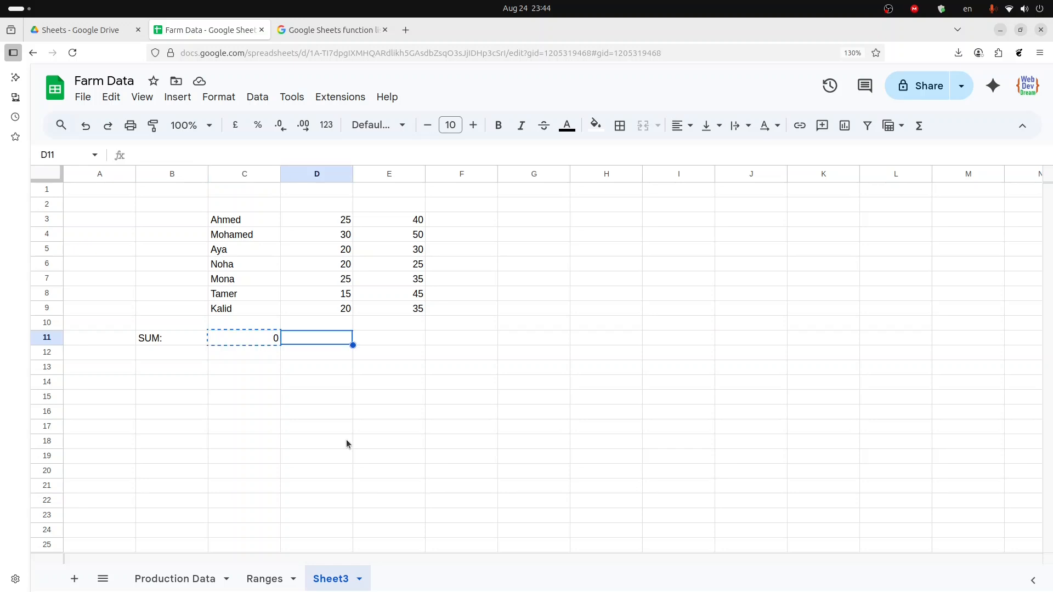
key(shift+Right)
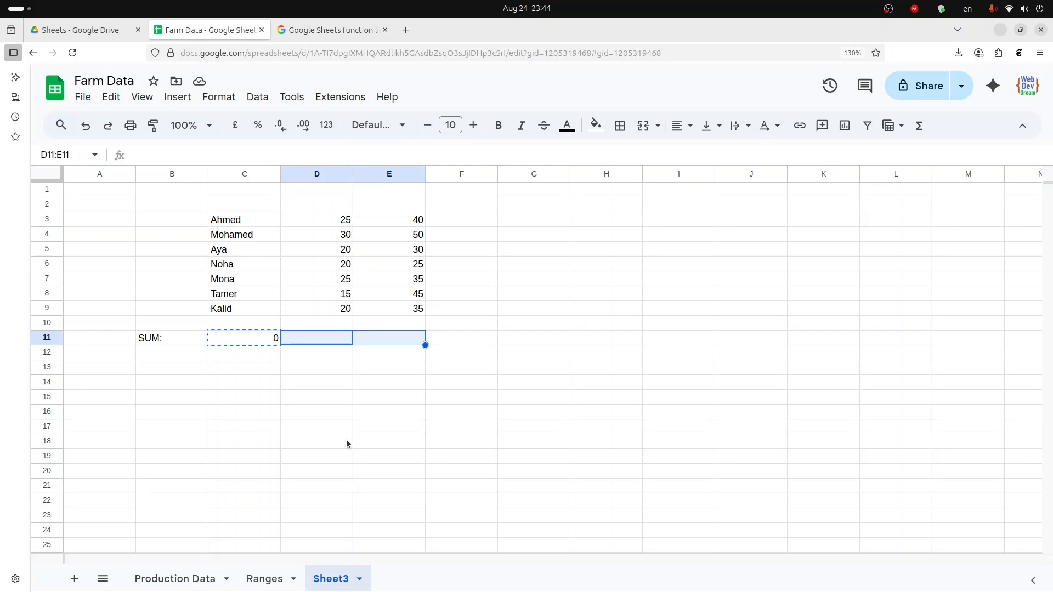
text(=SUM(D3:D9)	=SUM(E3:E9))
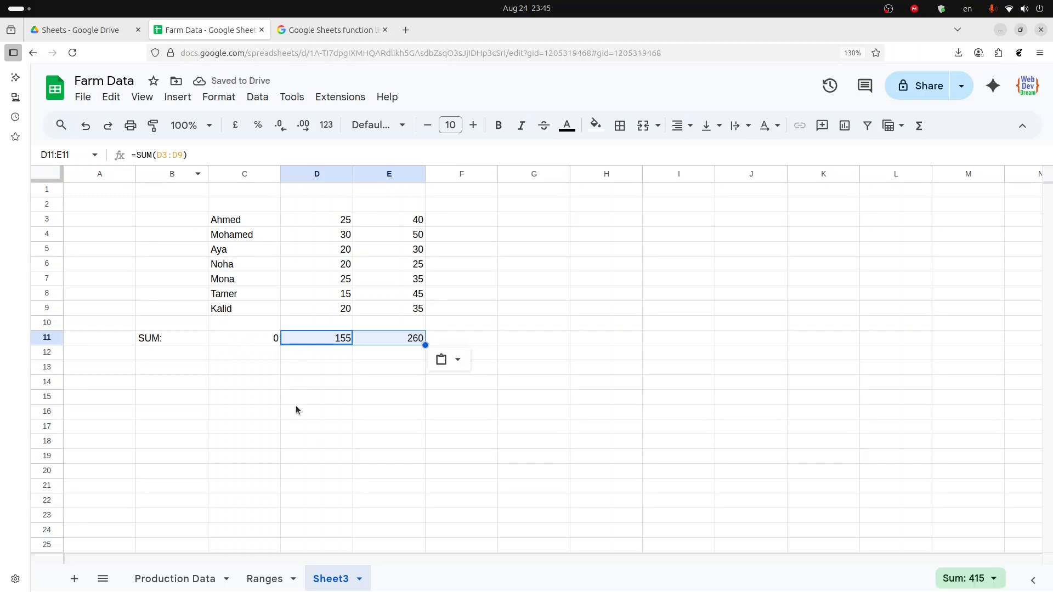
- Inspect the pasted SUM formulas in D11 and E11 to check their ranges
click(299, 381)
click(307, 340)
double_click(306, 342)
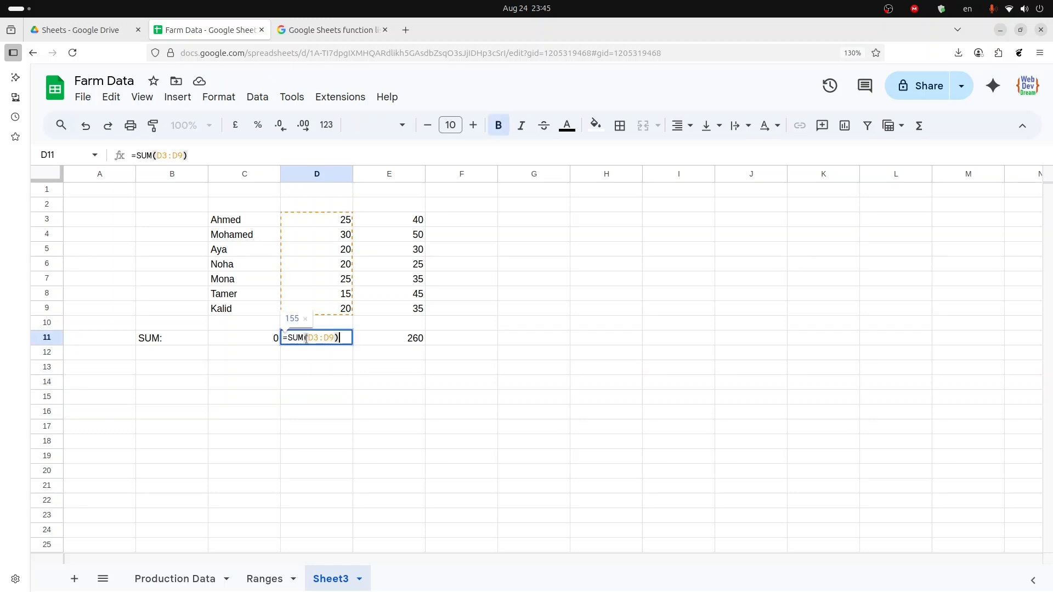
click(366, 343)
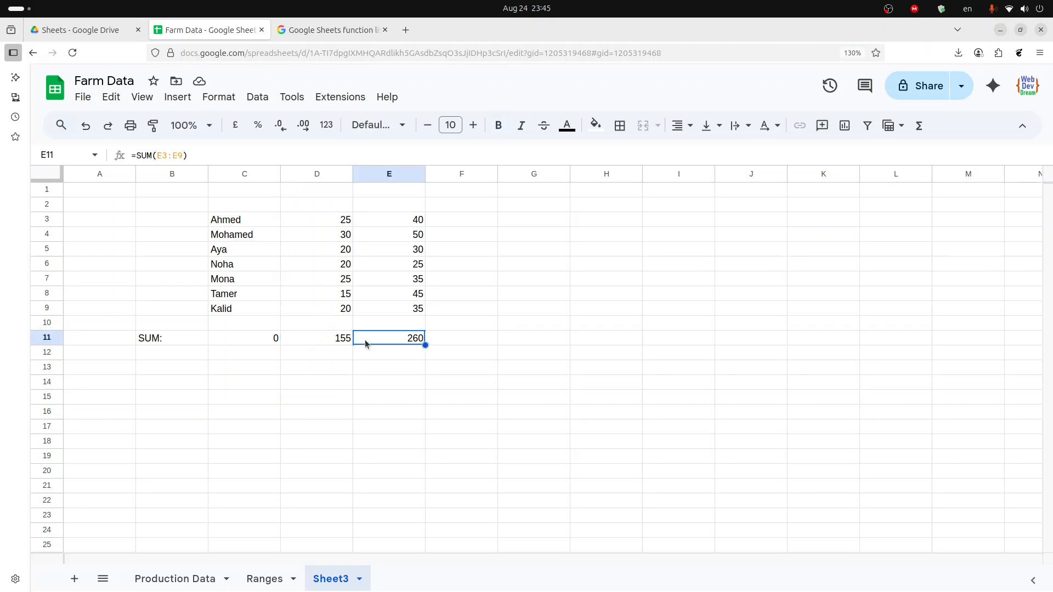
double_click(365, 343)
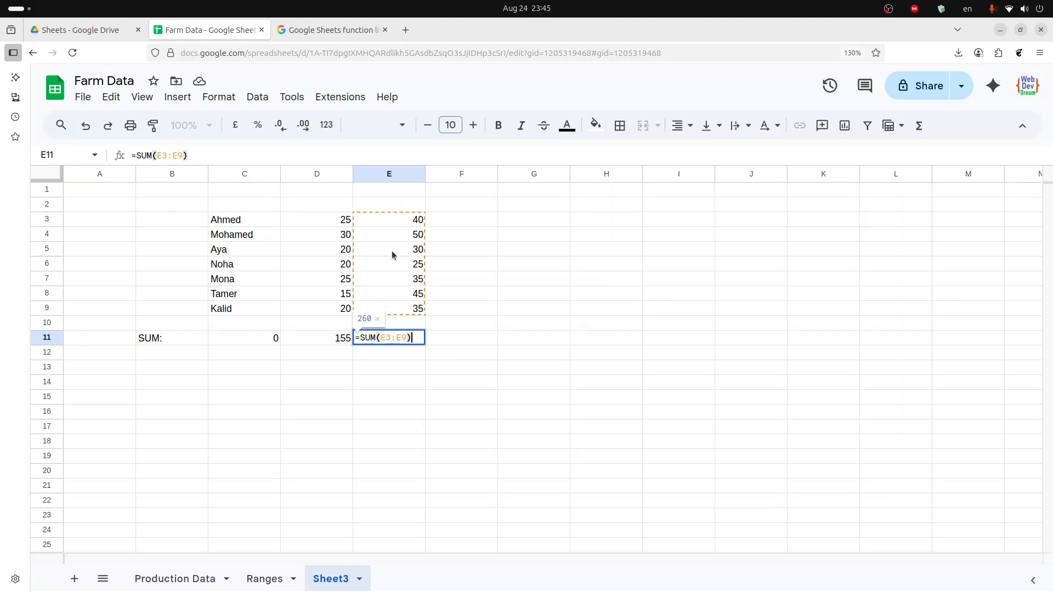
click(402, 367)
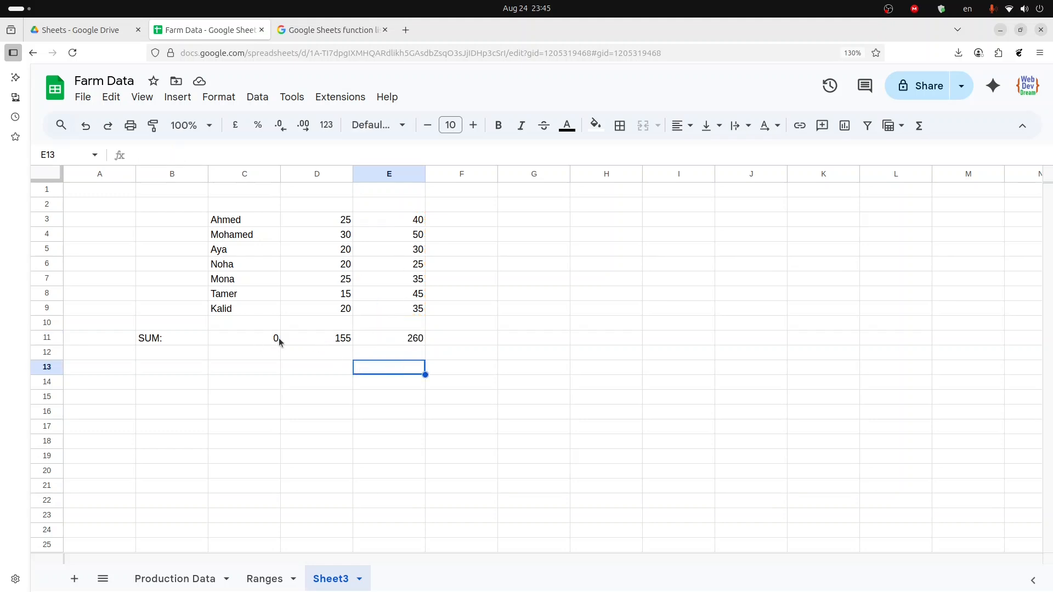
click(329, 338)
click(397, 341)
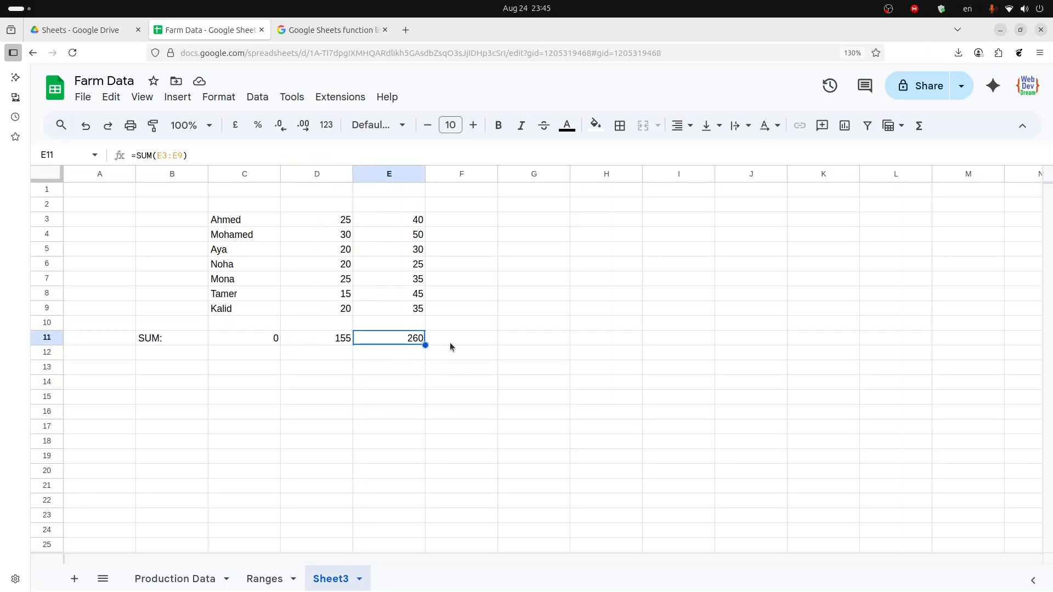
- Enter a SUM formula in F11 that totals both number ranges D3:D9 and E3:E9
click(450, 342)
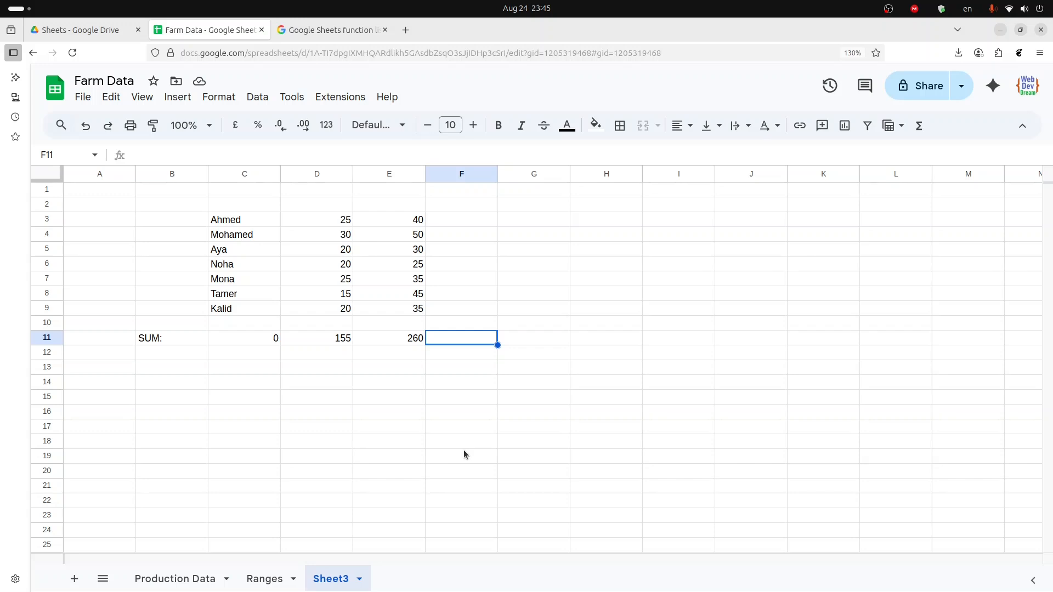
text(=)
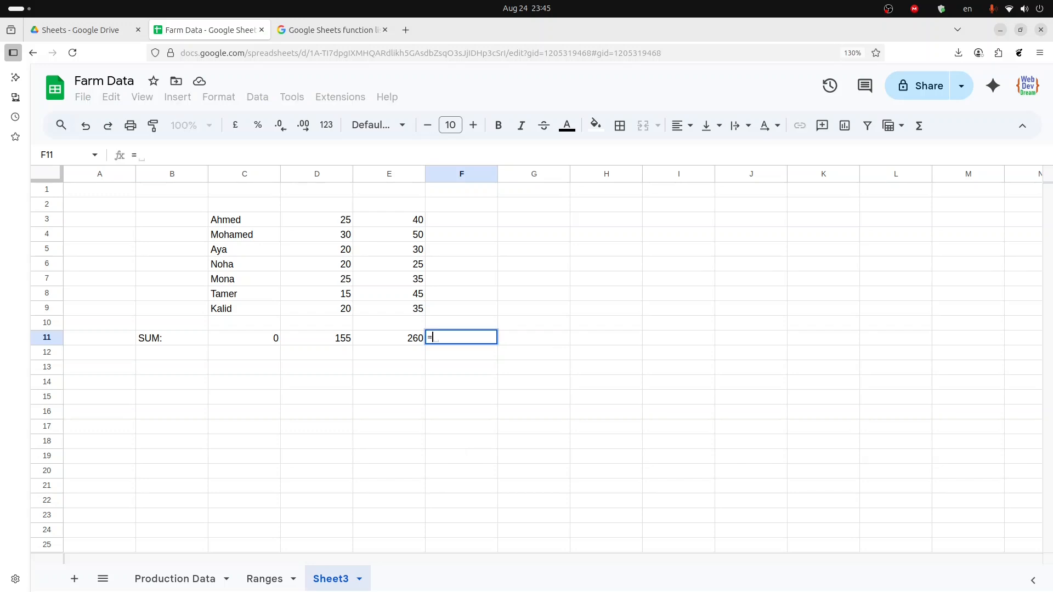
text(sum)
key(Tab)
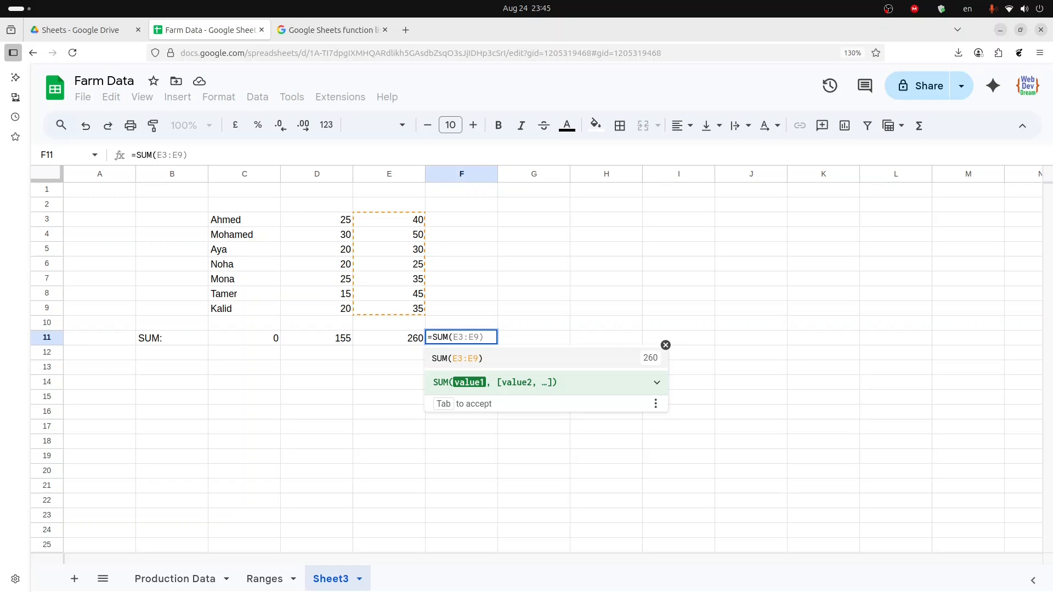
key(Up)
key(Up)
key(Up)
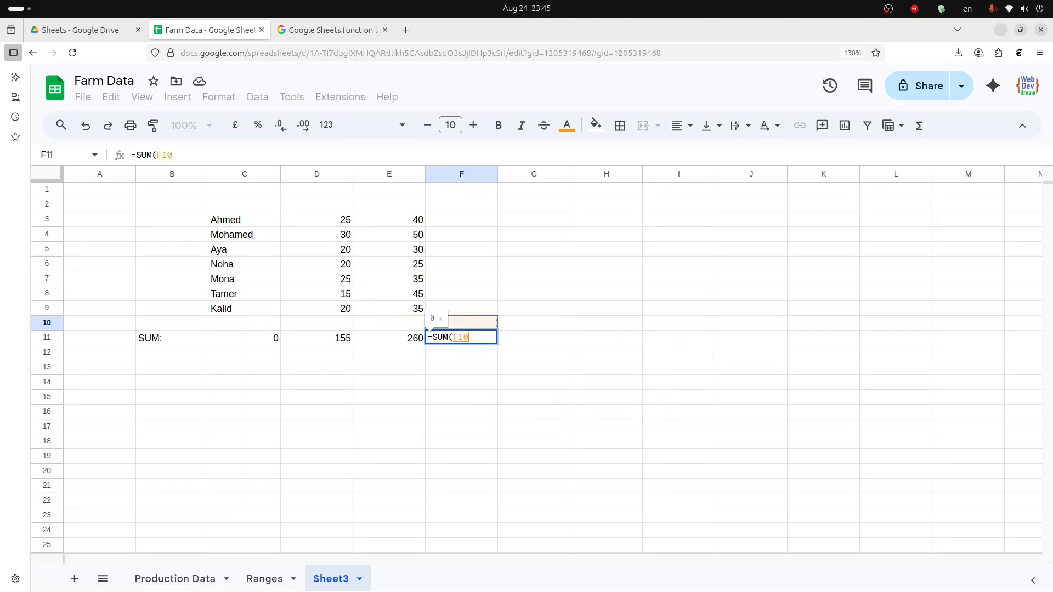
key(Left)
key(Left)
key(Up)
key(Up)
key(Up)
key(Up)
key(Up)
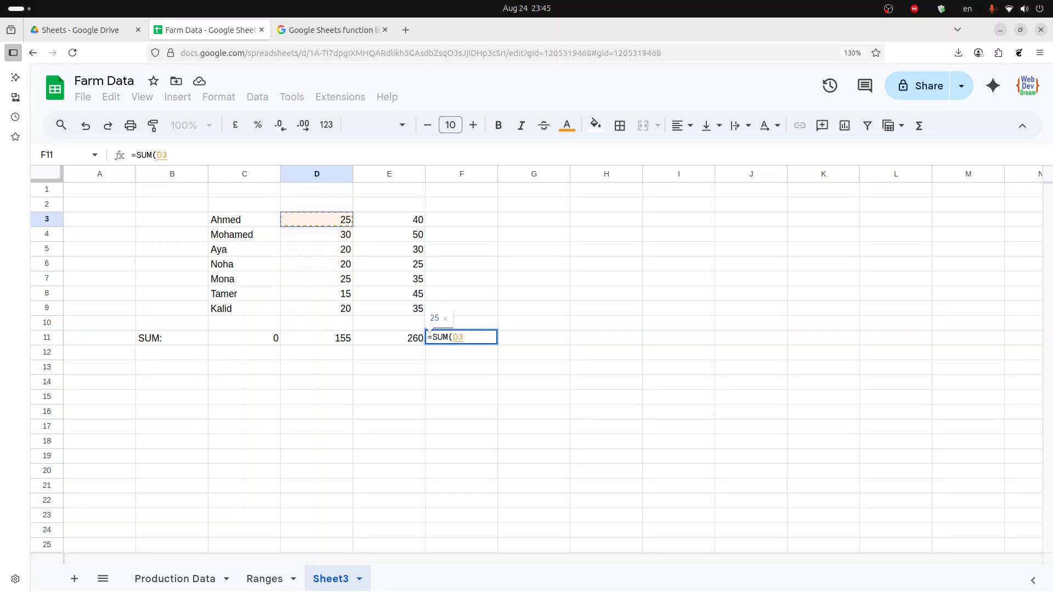
key(ctrl+shift+Down)
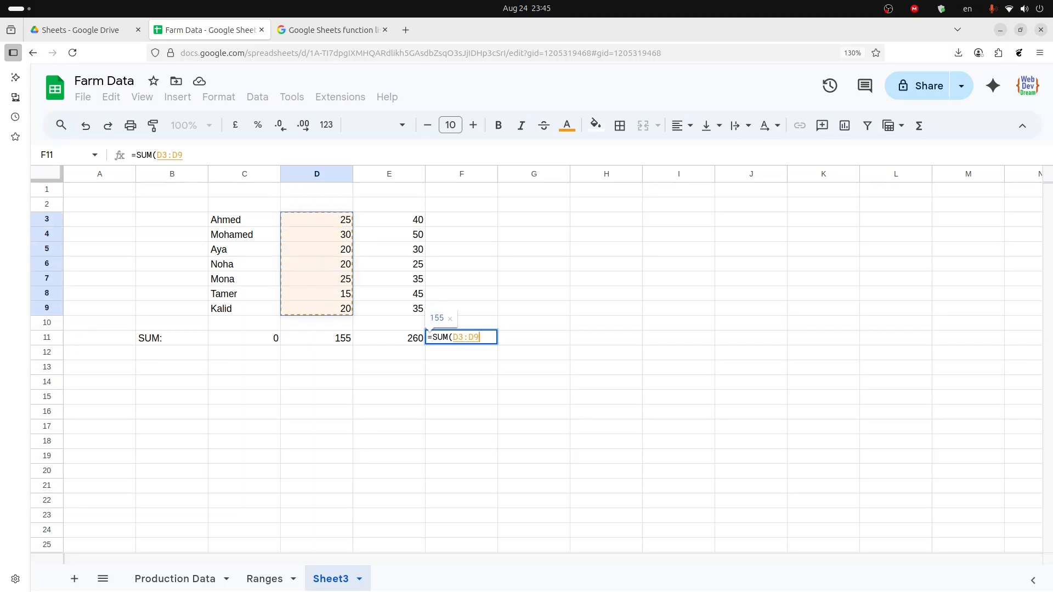
text(,)
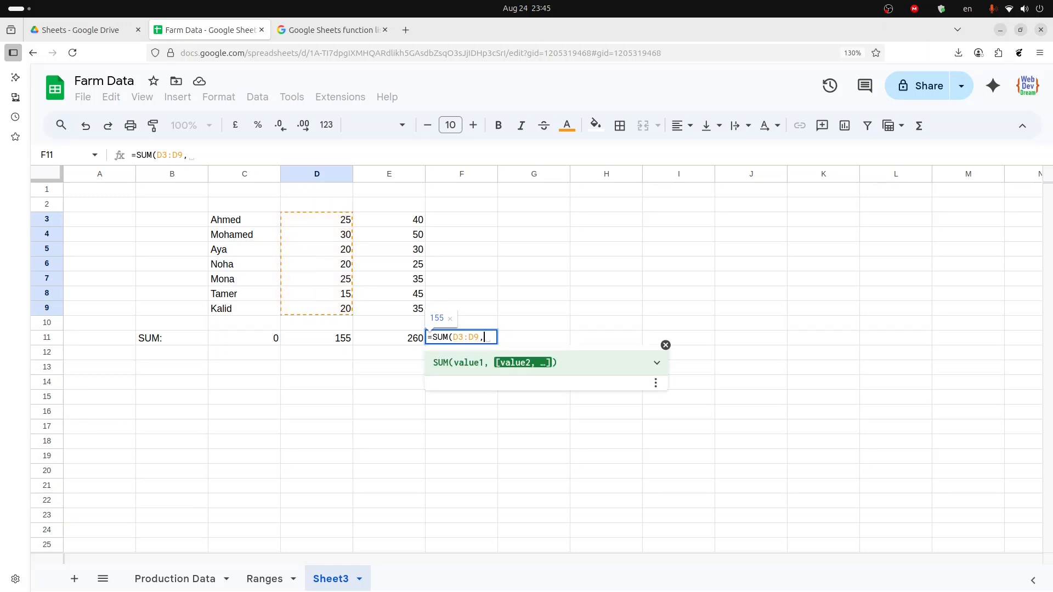
key(Up)
key(Up)
key(Up)
key(Left)
key(ctrl+Up)
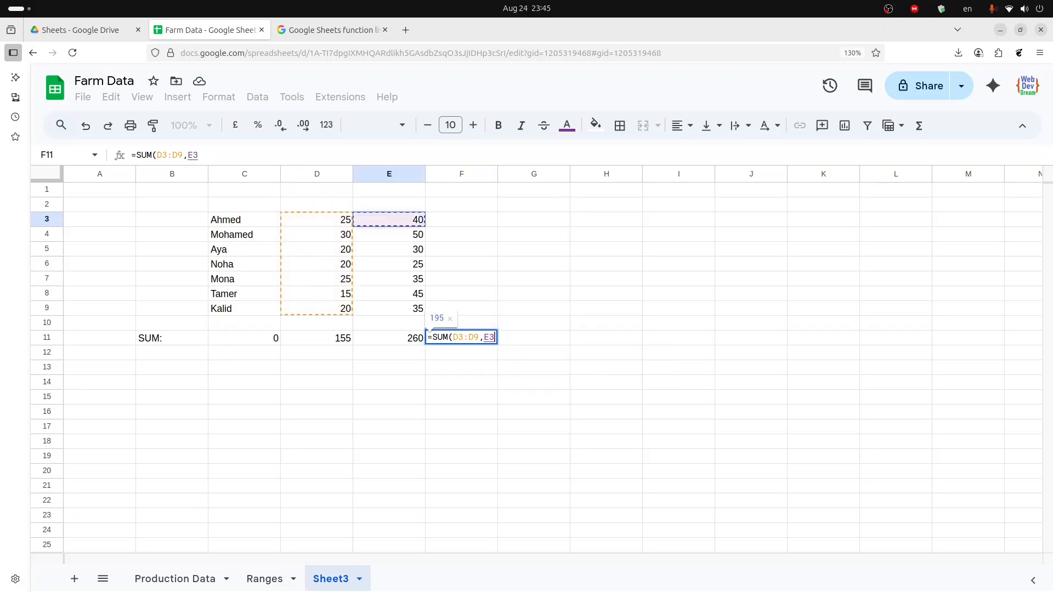
key(ctrl+shift+Down)
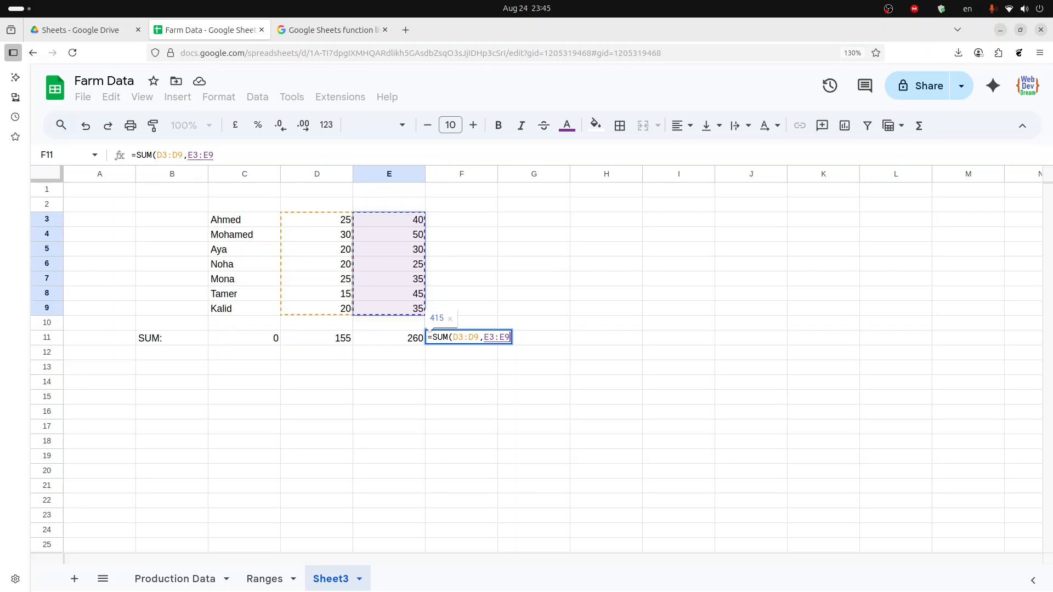
key(shift+Up)
key(shift+Up)
key(shift+Up)
key(shift+Up)
key(shift+Up)
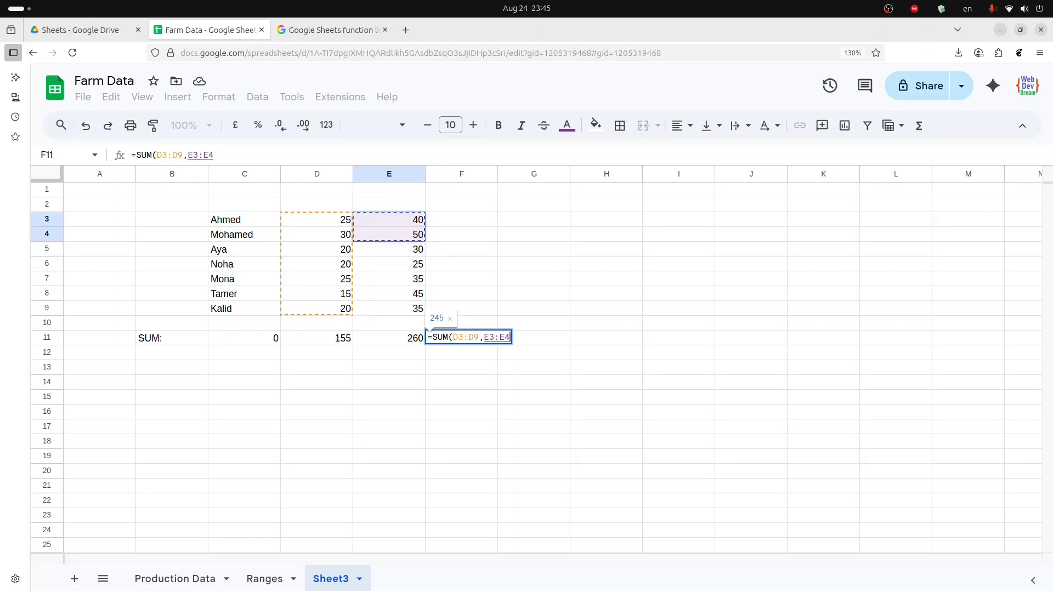
key(shift+Down)
key(shift+Down)
key(shift+Down)
key(shift+Down)
key(shift+Down)
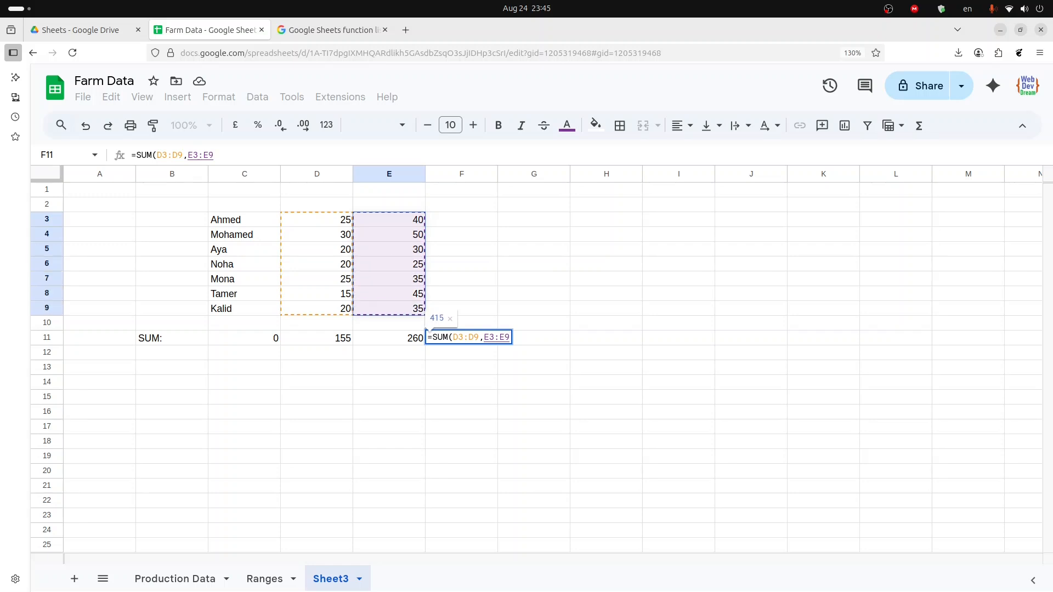
key(Return)
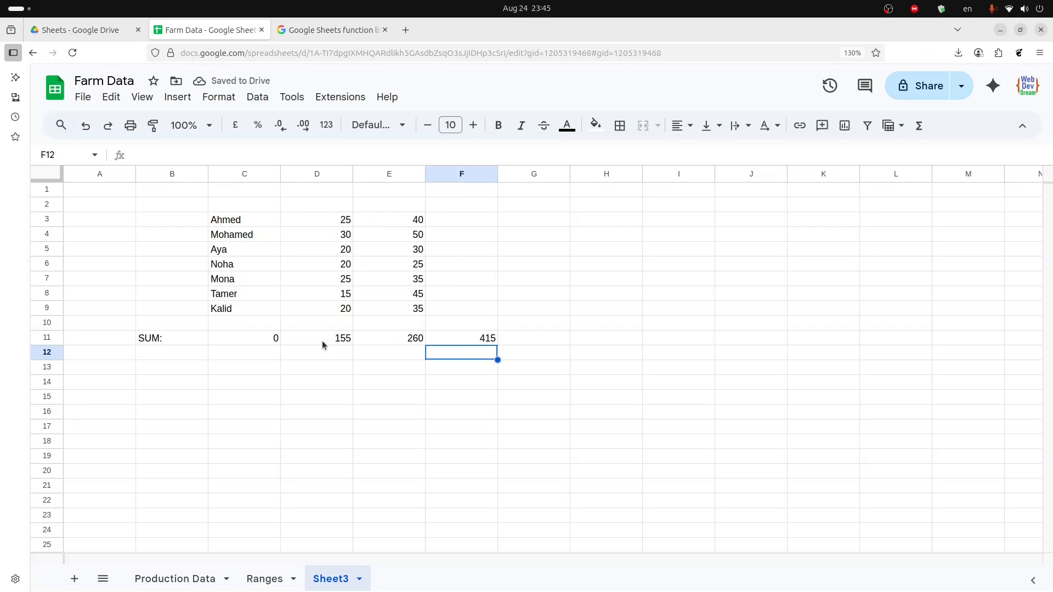
- Inspect the D11 and E11 column totals against the combined total in F11
drag(323, 342, 394, 341)
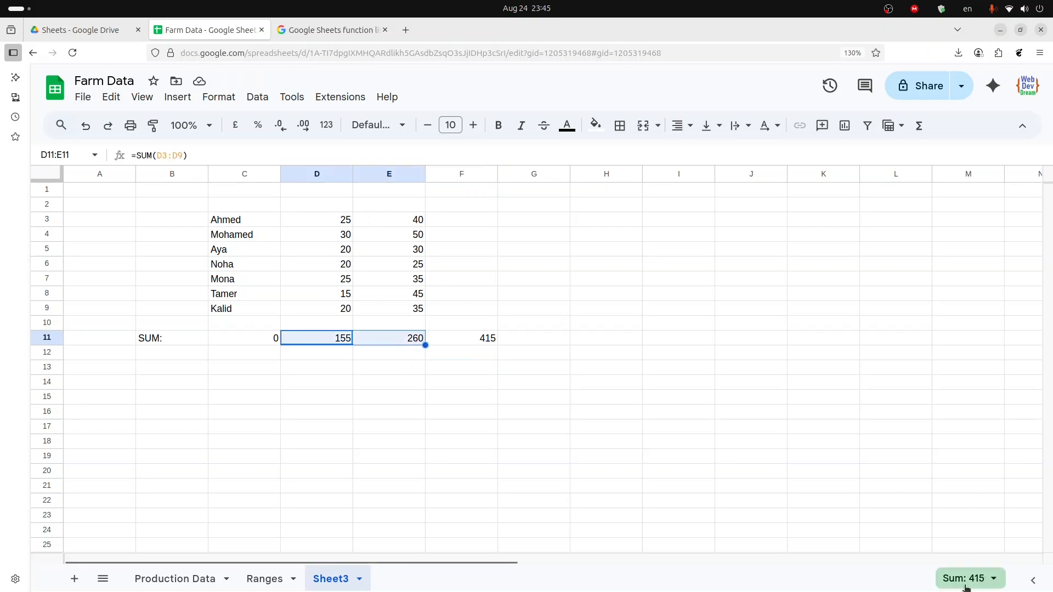
click(371, 369)
click(307, 343)
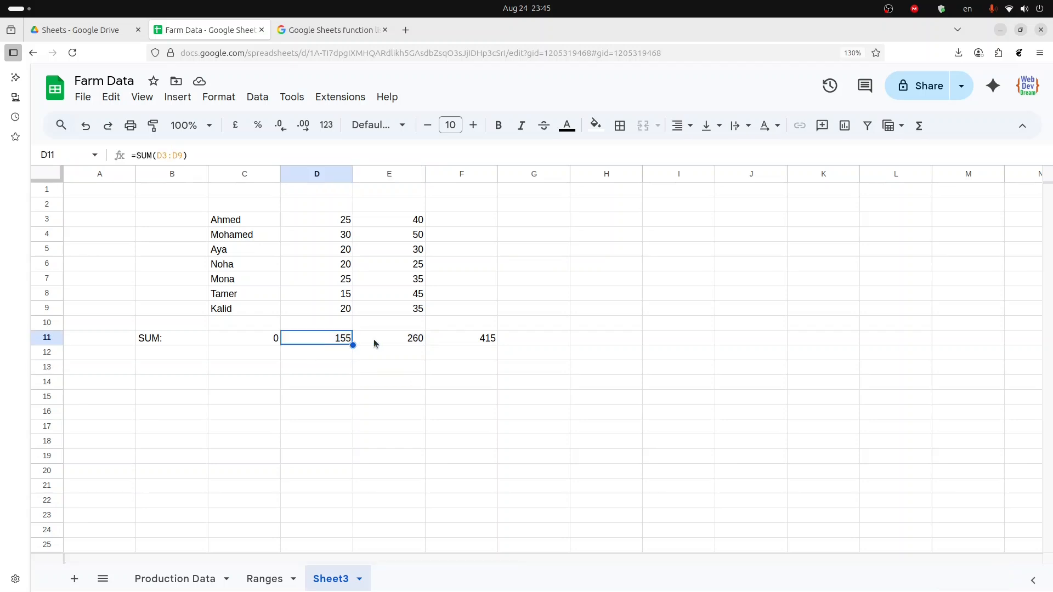
click(375, 340)
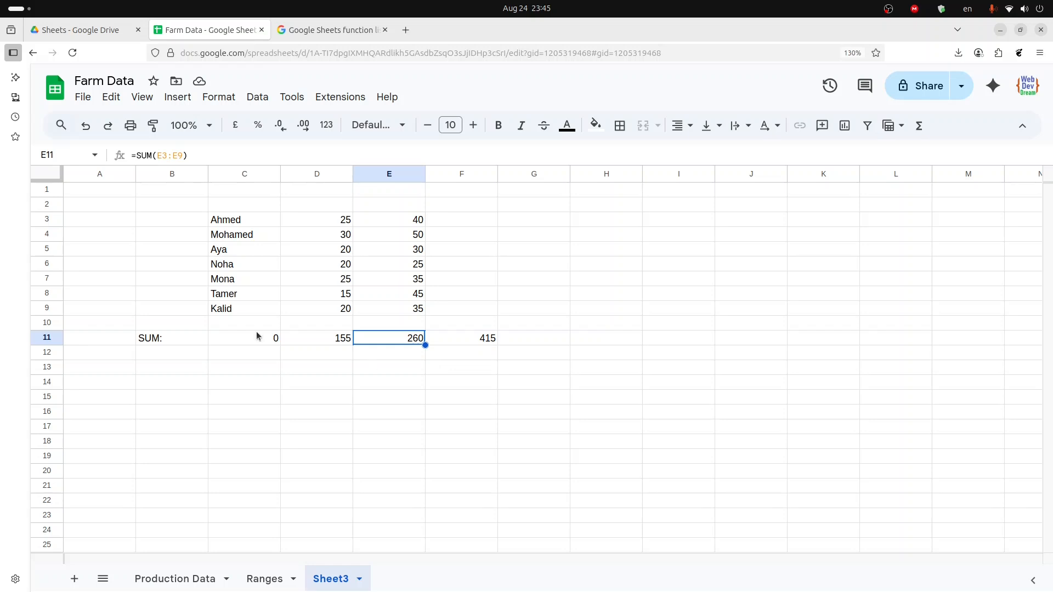
- Label cell B12 as Average: beneath the SUM row
click(169, 354)
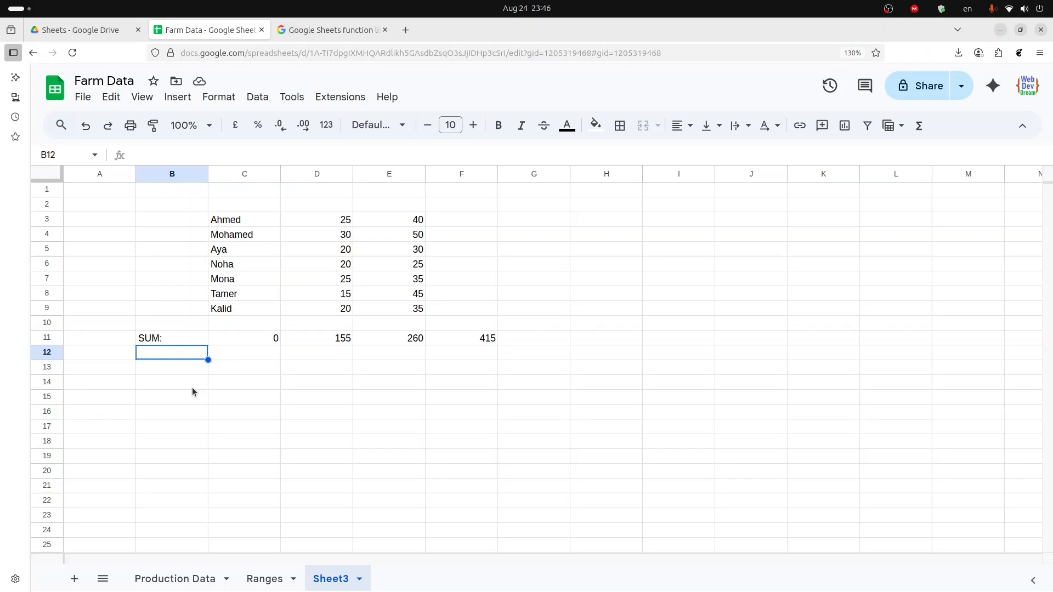
text(A)
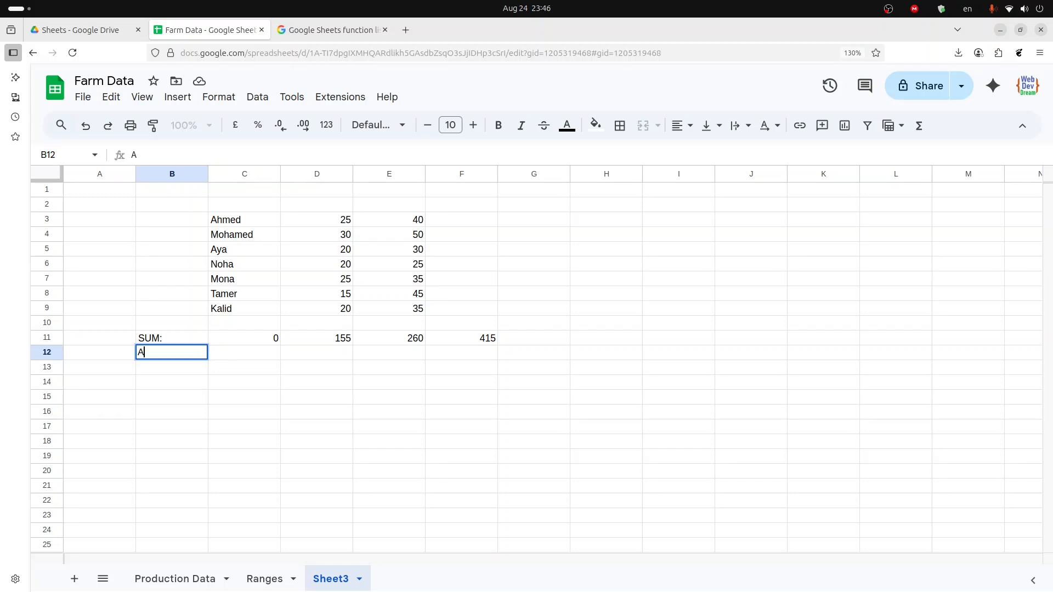
text(verag)
text(e:)
key(Tab)
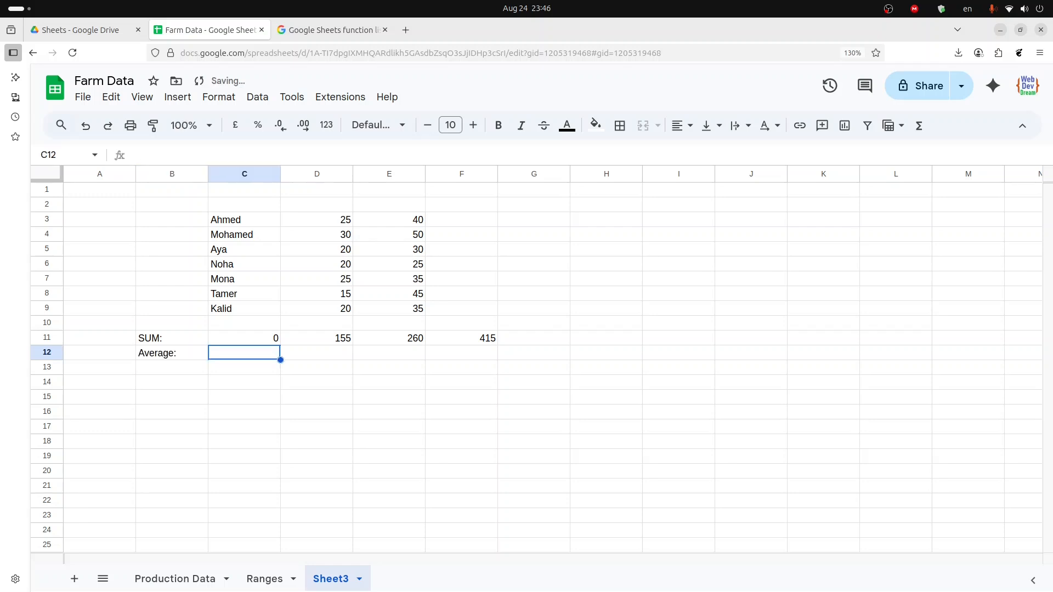
- Enter an AVERAGE formula in C12 over the names range C3:C9
text(=)
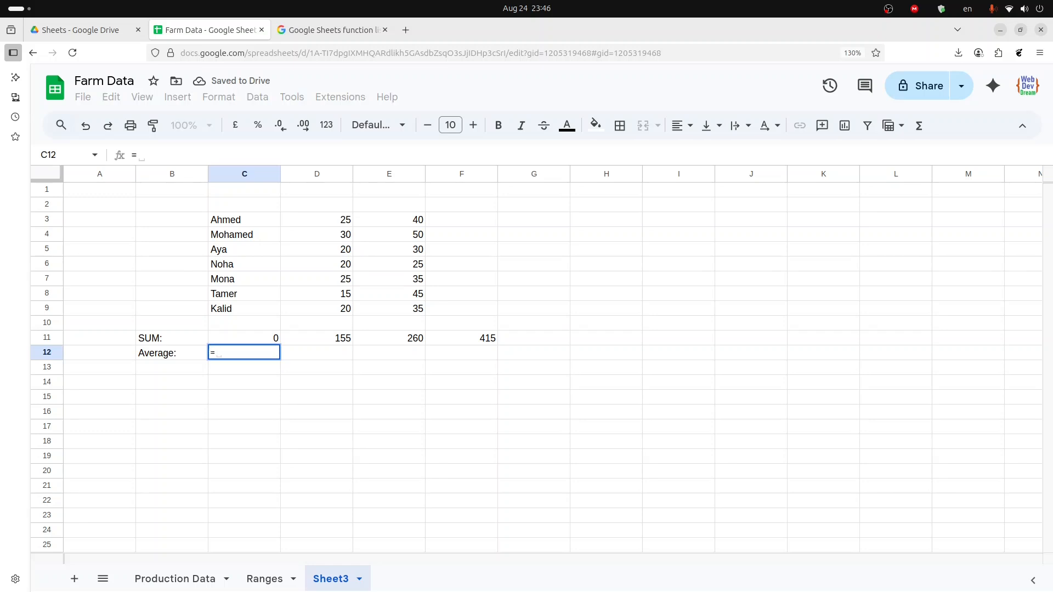
text(ave)
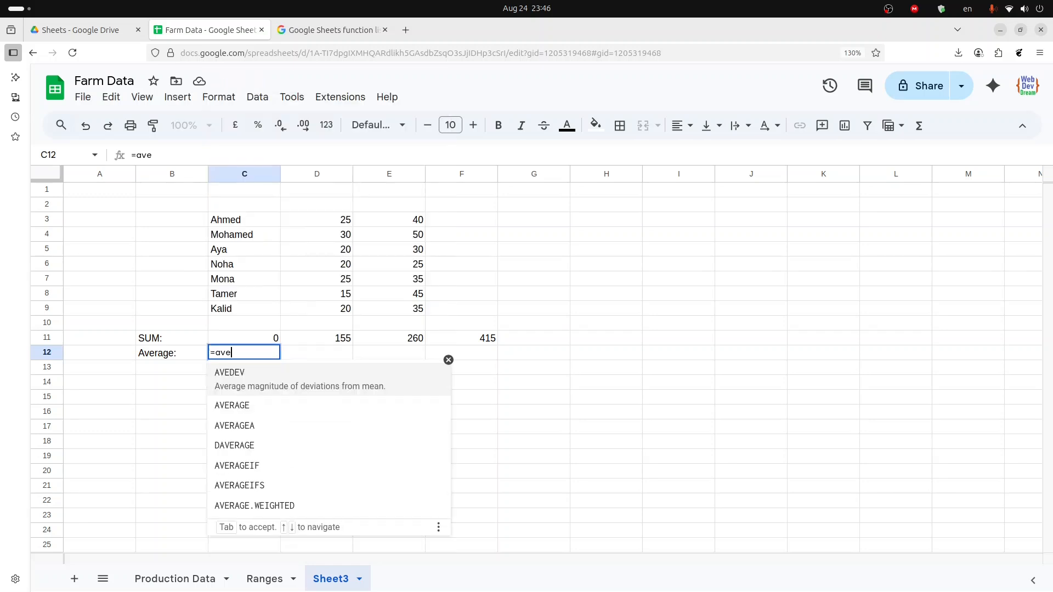
key(Down)
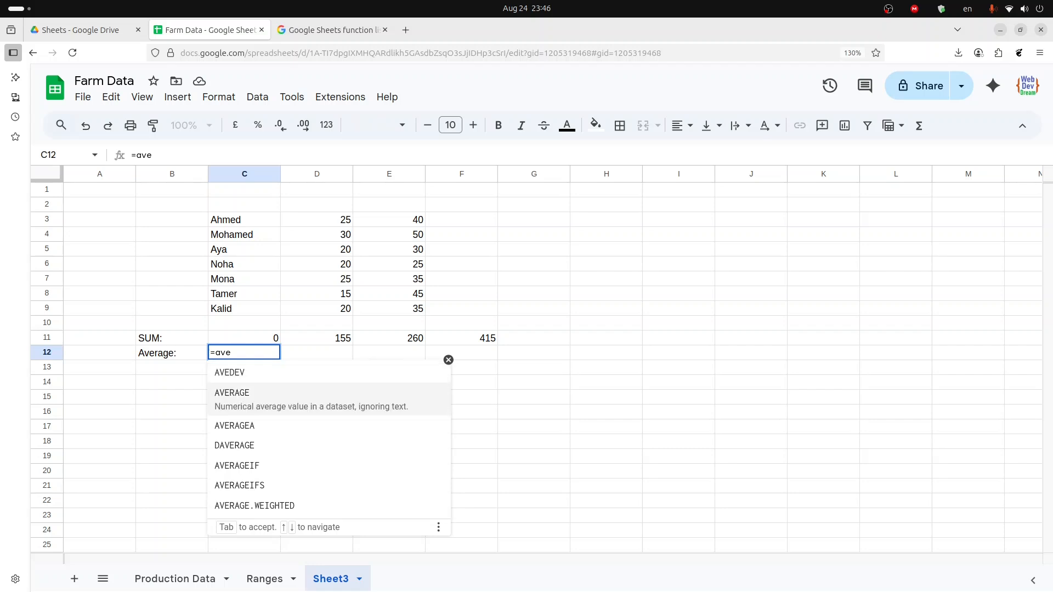
key(Tab)
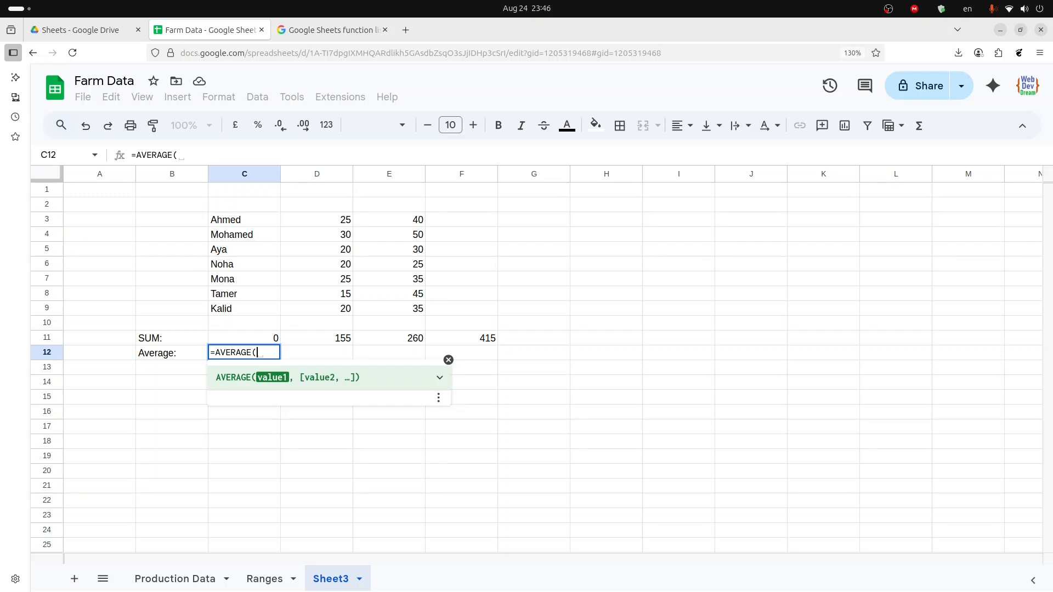
key(Up)
key(Up)
key(Up)
key(Up)
key(Up)
key(Up)
key(Up)
key(Up)
key(Up)
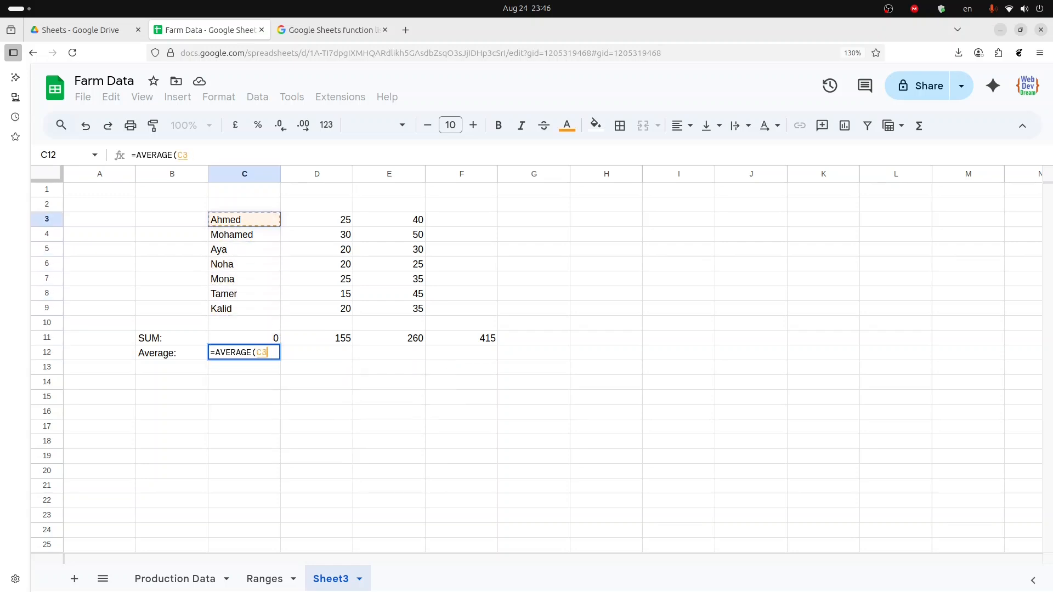
key(shift+Down)
key(shift+Down)
key(shift+Down)
key(shift+Down)
key(shift+Down)
key(shift+Down)
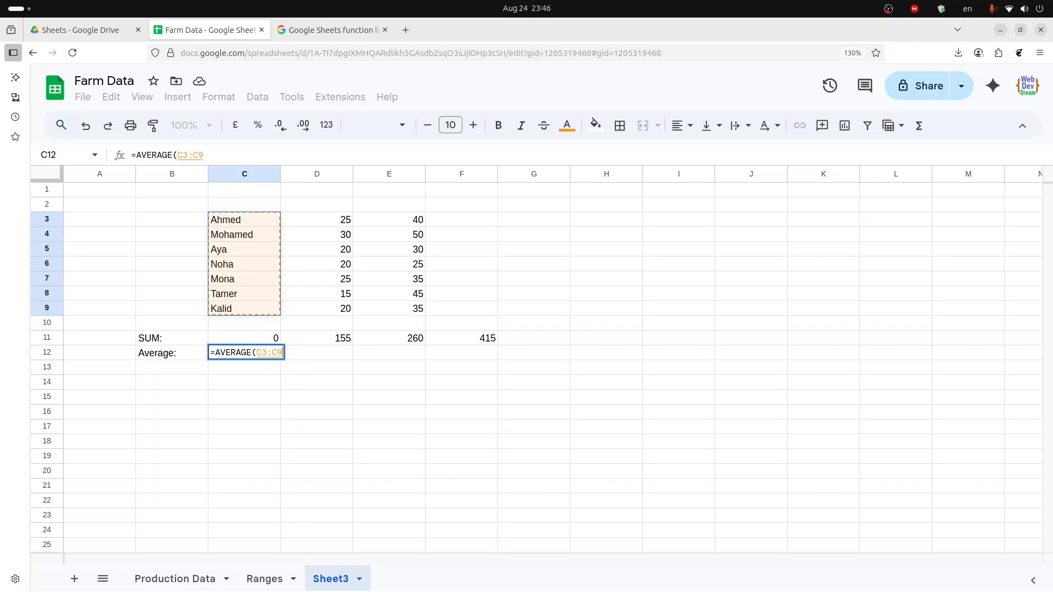
key(Return)
key(Up)
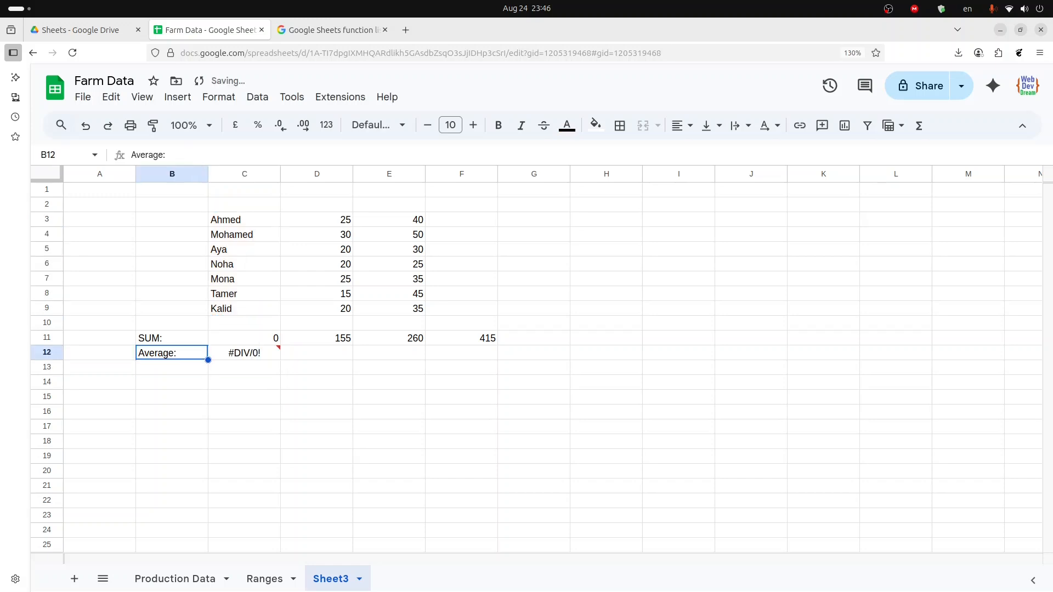
- Copy the C12 average formula and paste it into D12:E12 for both number columns
key(Right)
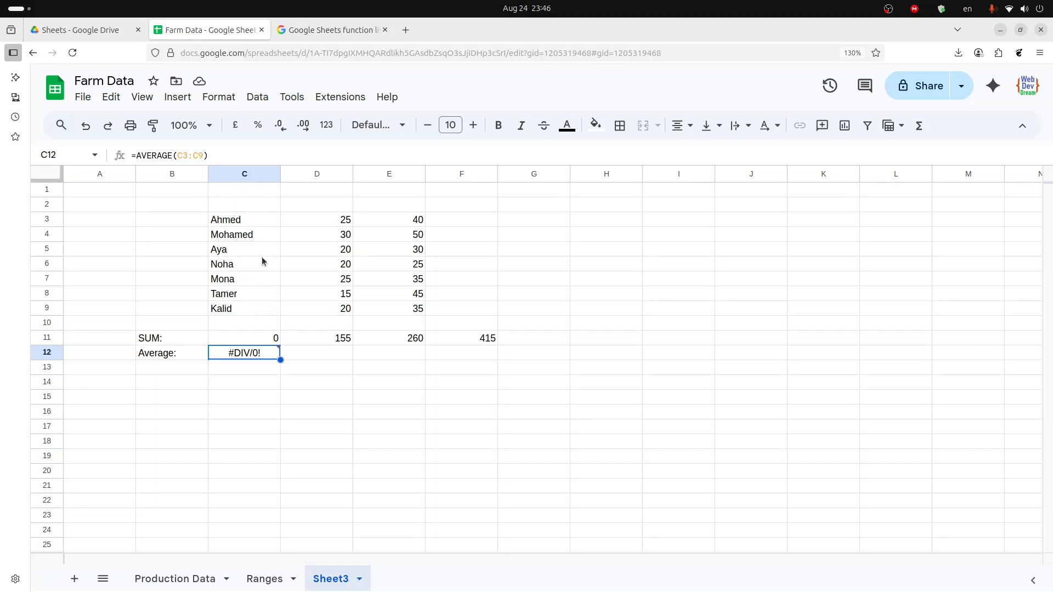
mouse_move(236, 361)
click(298, 358)
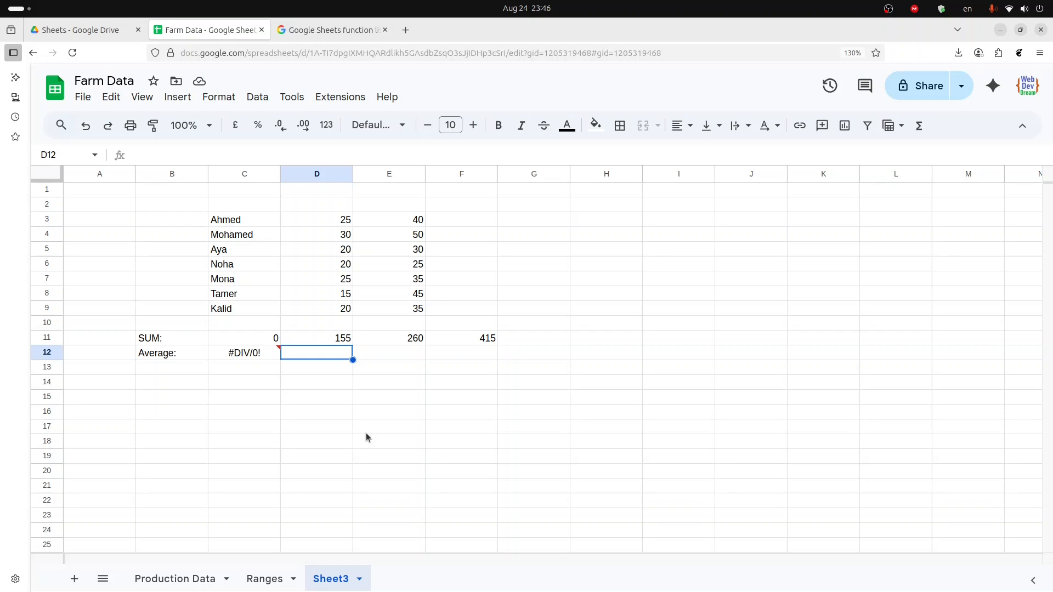
key(Left)
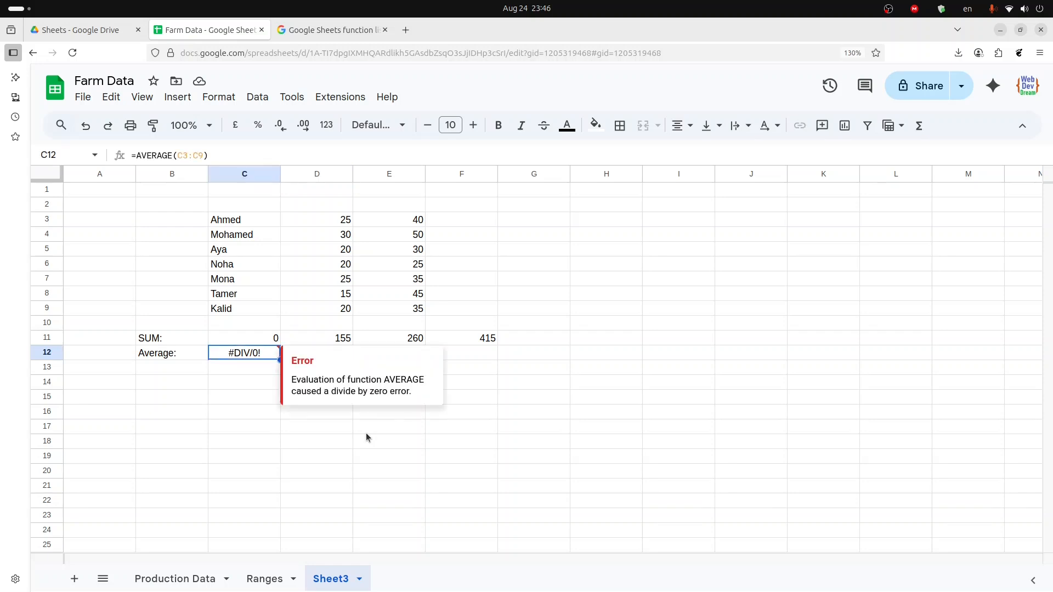
key(Right)
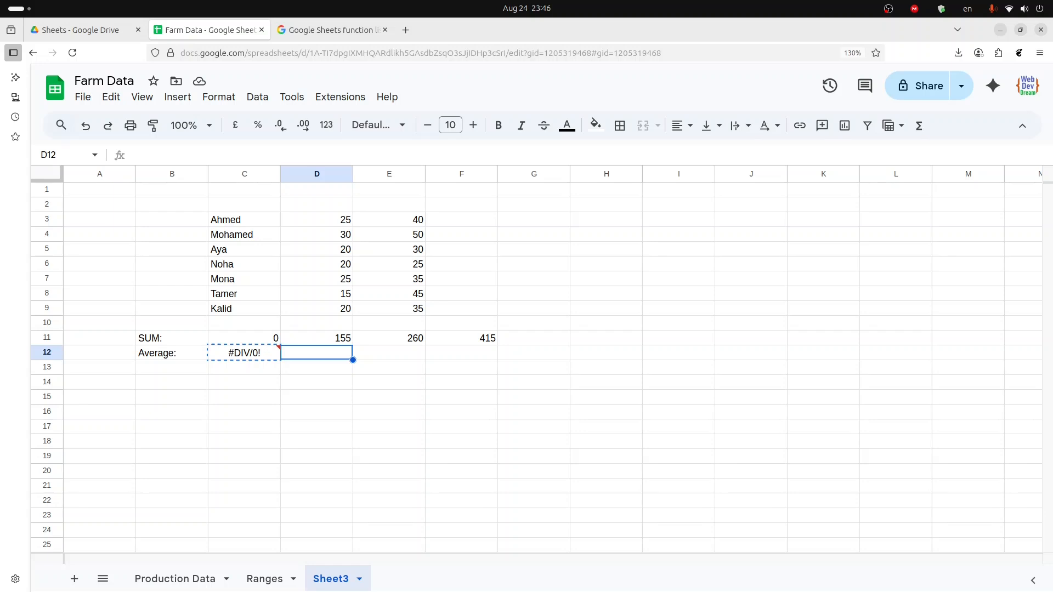
key(shift+Right)
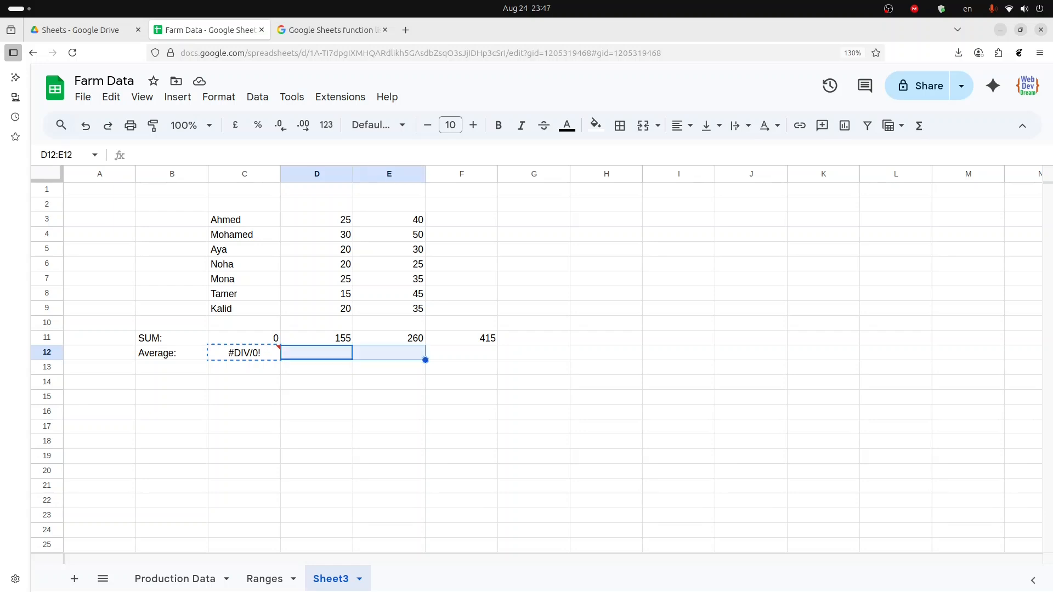
key(ctrl+v)
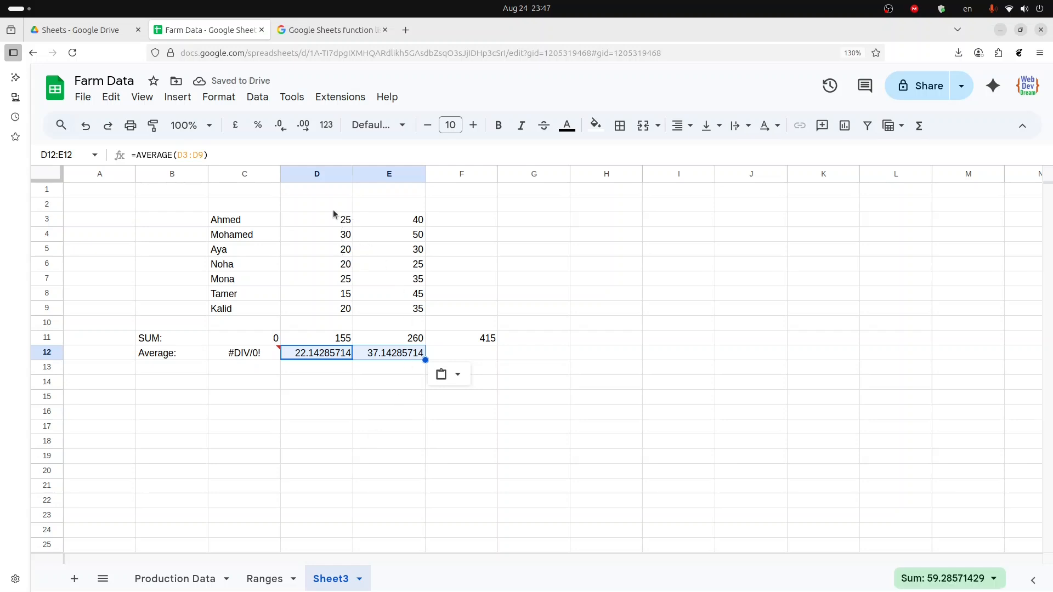
- Check the averages of D3:D9 and E3:E9 in the status bar's Avg summary
drag(336, 223, 342, 313)
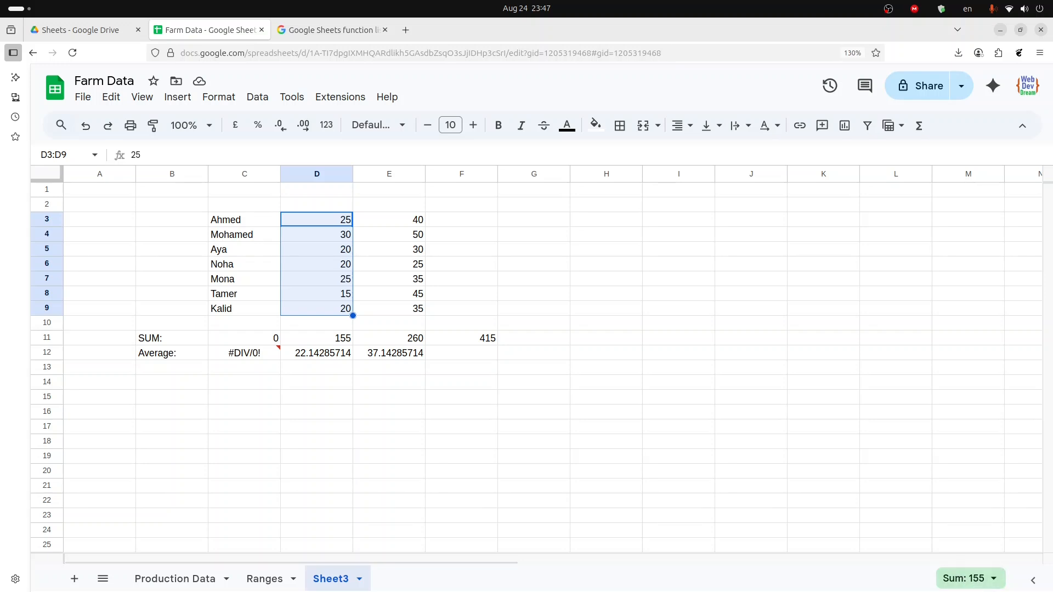
click(995, 582)
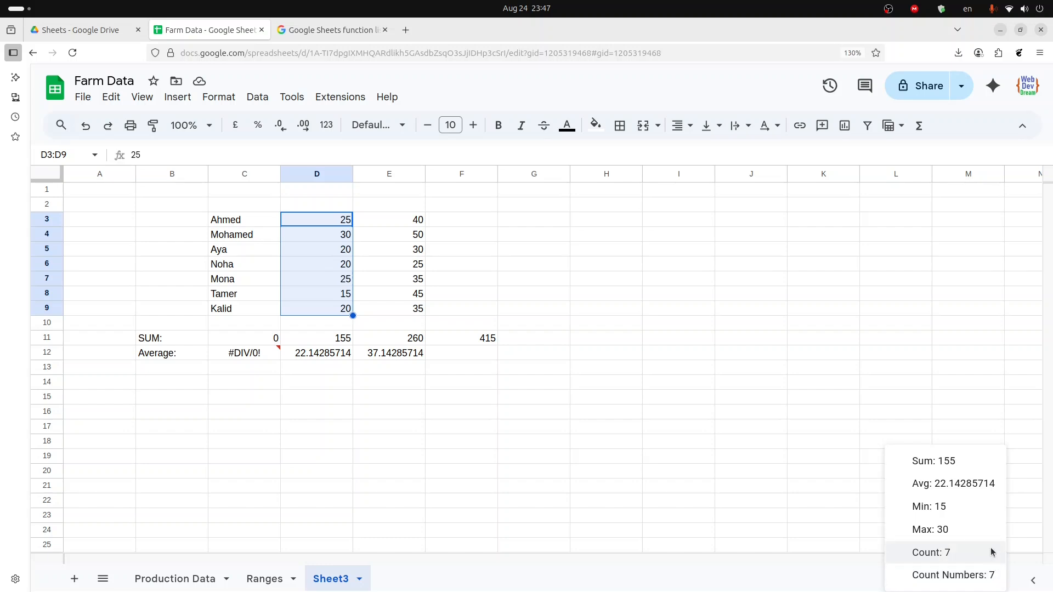
click(966, 493)
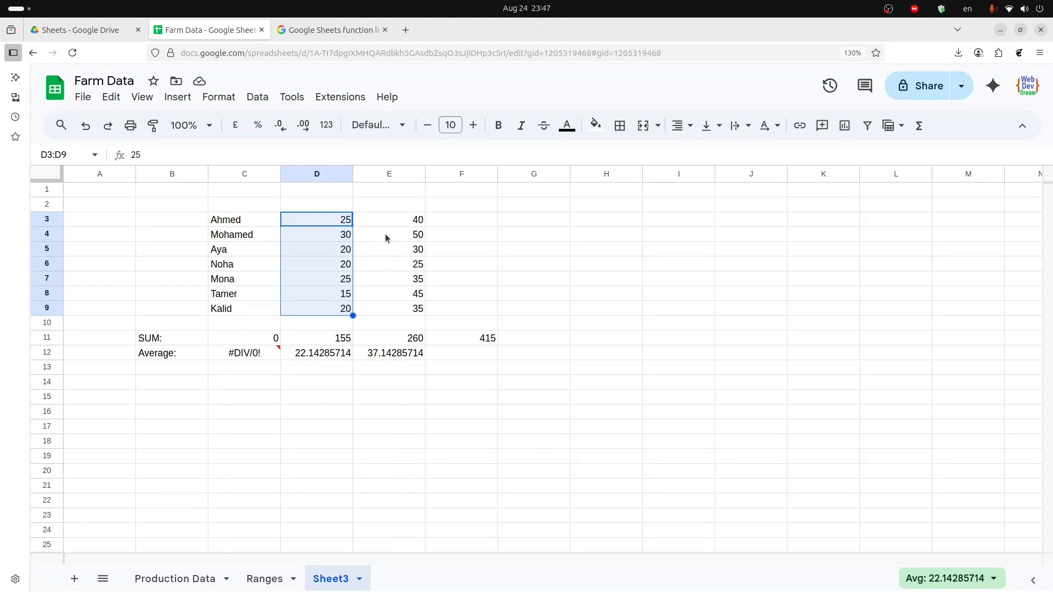
drag(384, 222, 385, 310)
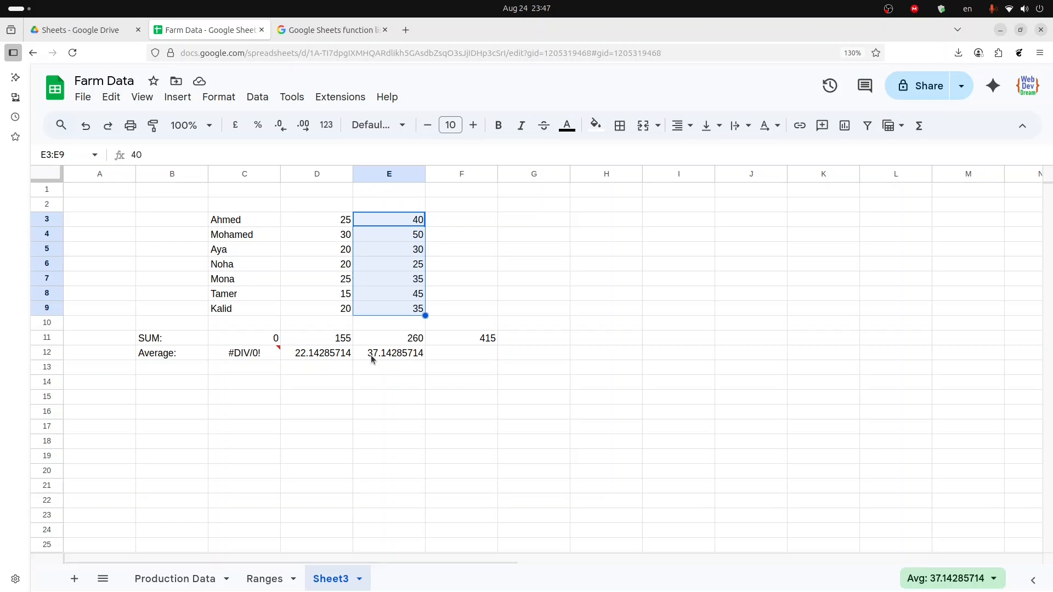
- Enter an AVERAGE formula in F12 over the combined number range D3:E9
click(459, 354)
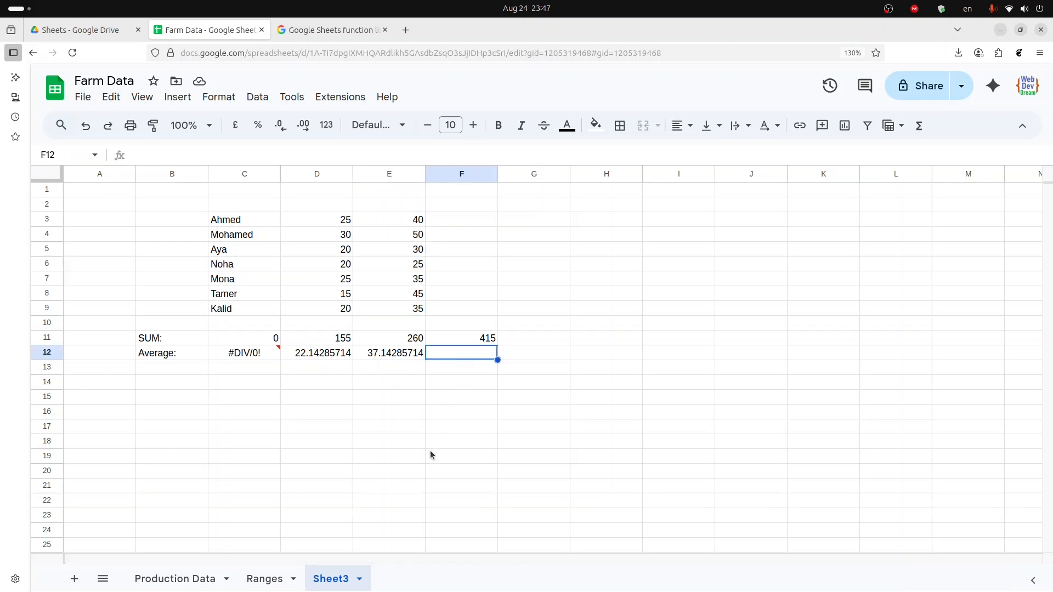
text(=)
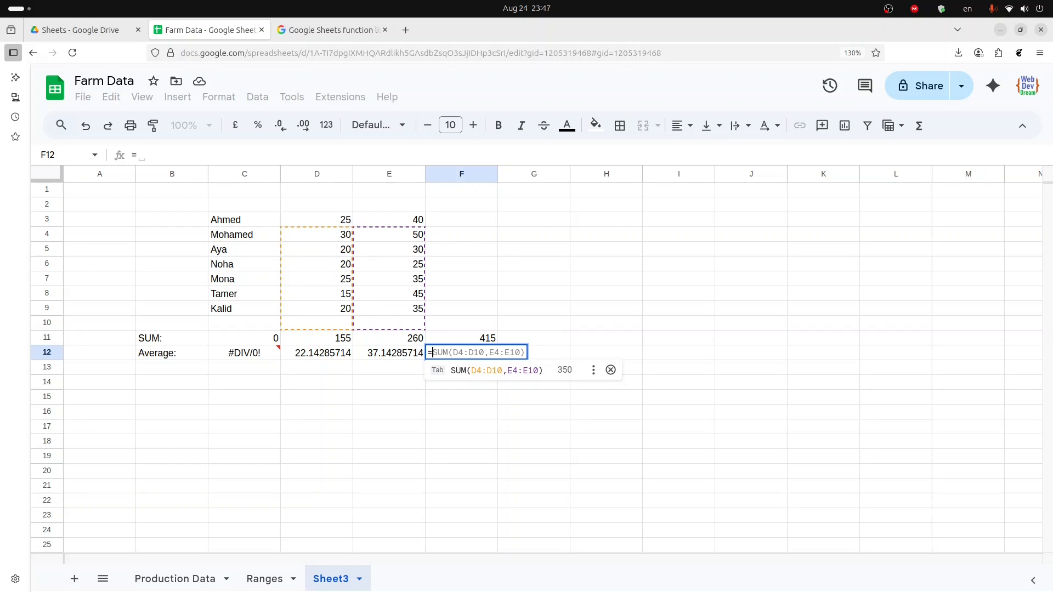
text(aver)
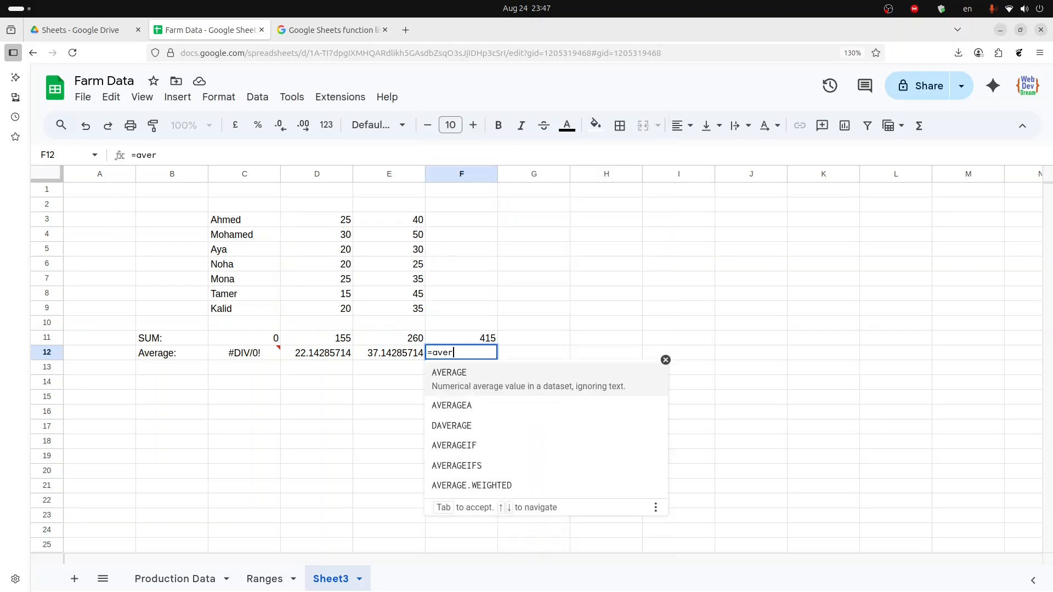
key(Tab)
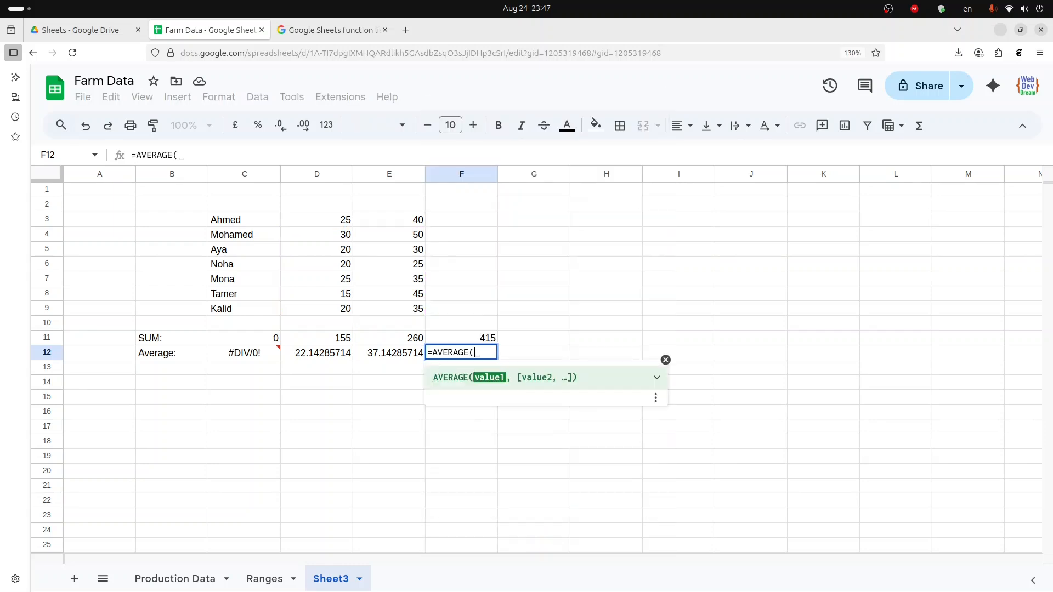
key(Up)
key(Up)
key(Left)
key(Up)
key(Left)
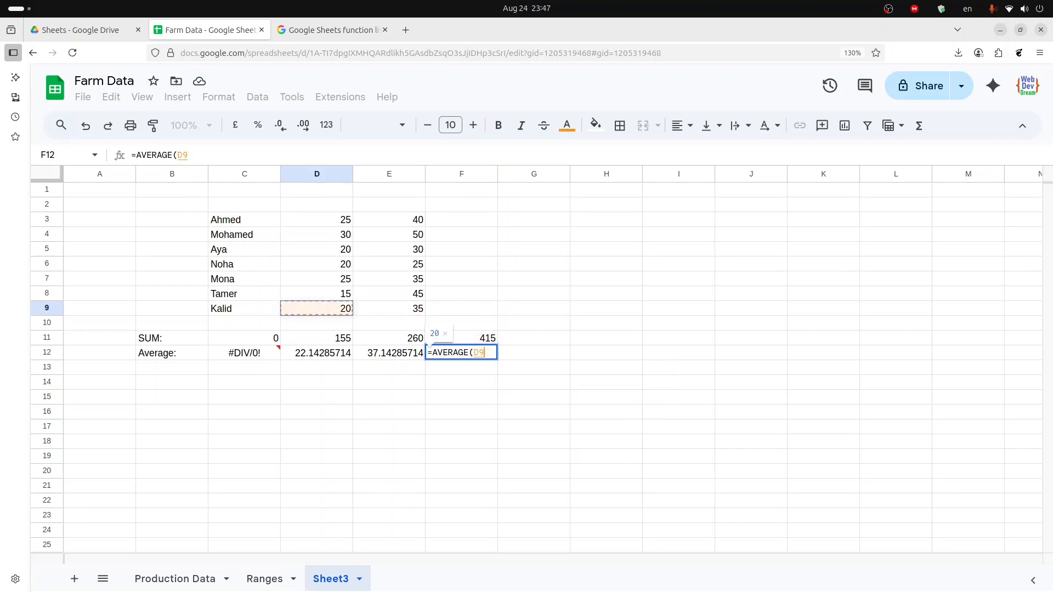
key(Up)
key(Up)
key(Up)
key(Up)
key(Up)
key(Up)
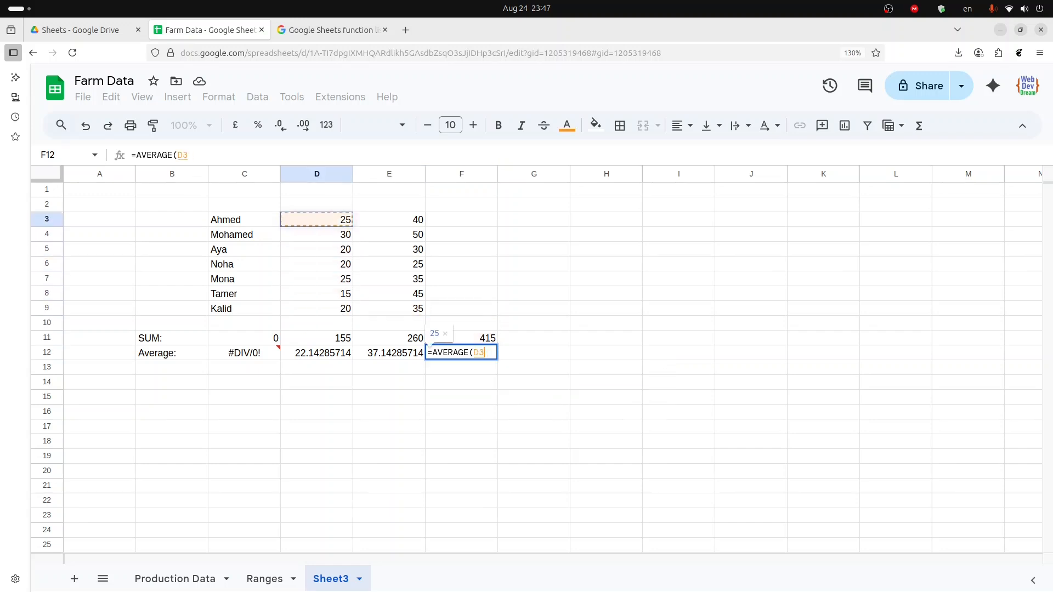
key(shift+Right)
key(shift+Down)
key(shift+Down)
key(shift+Down)
key(shift+Down)
key(shift+Down)
key(shift+Down)
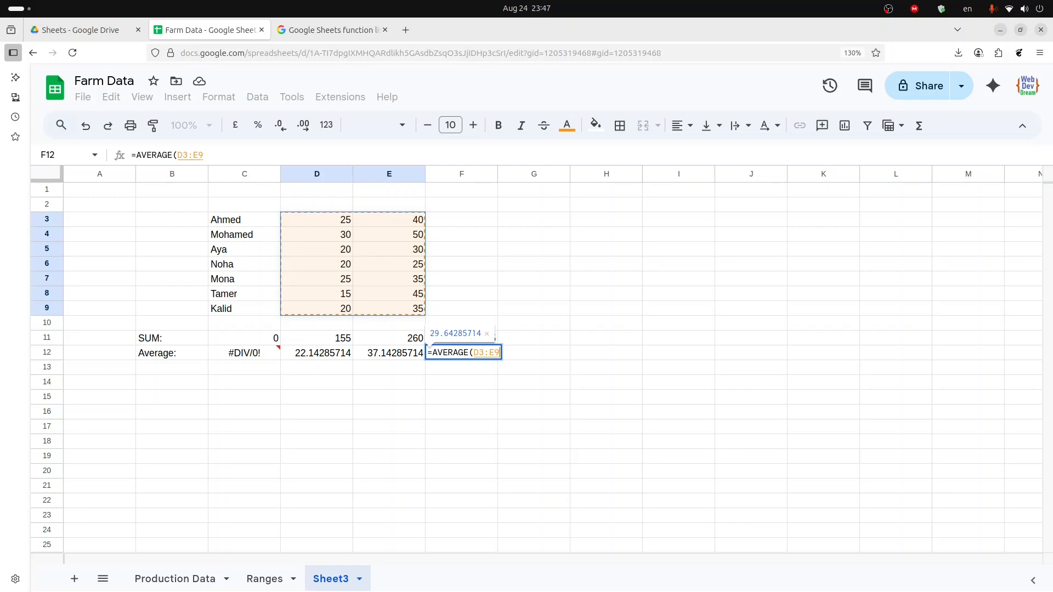
key(Return)
key(Up)
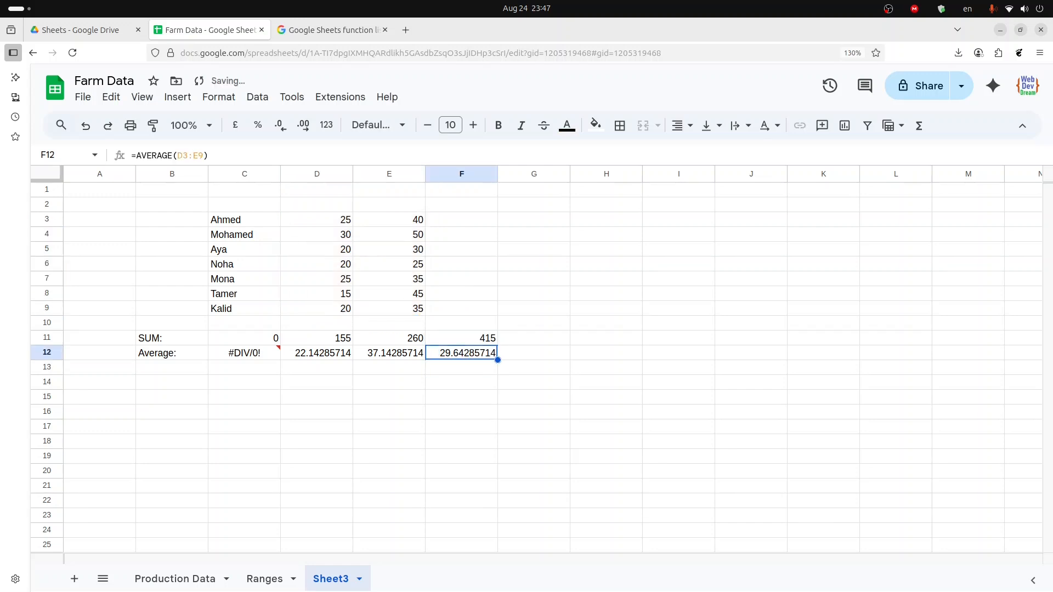
- Enter an AVERAGE formula in G12 averaging D3:D9 and E3:E9 as two separate arguments
key(Right)
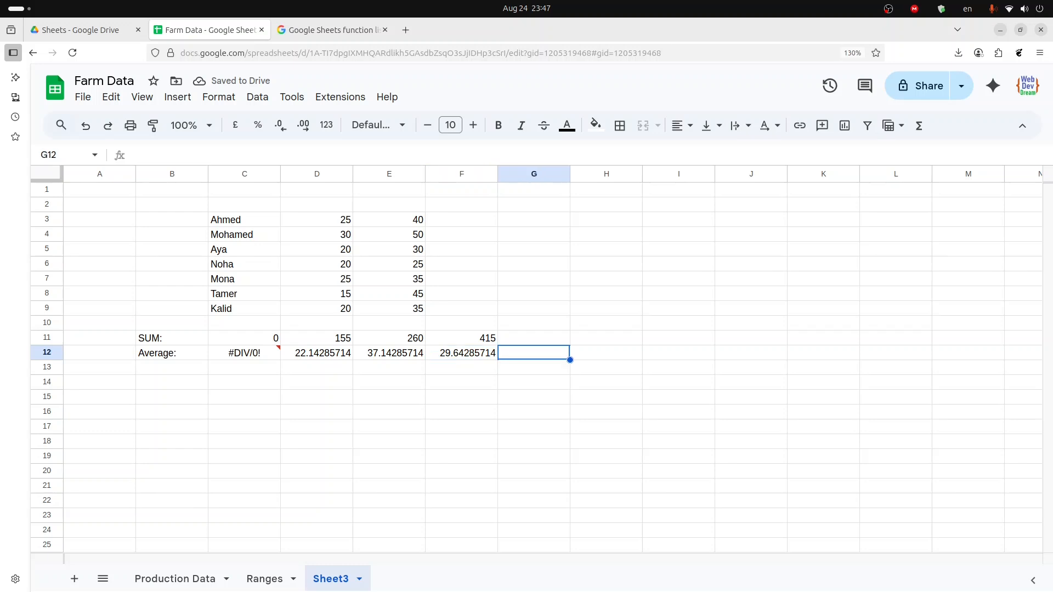
text(=)
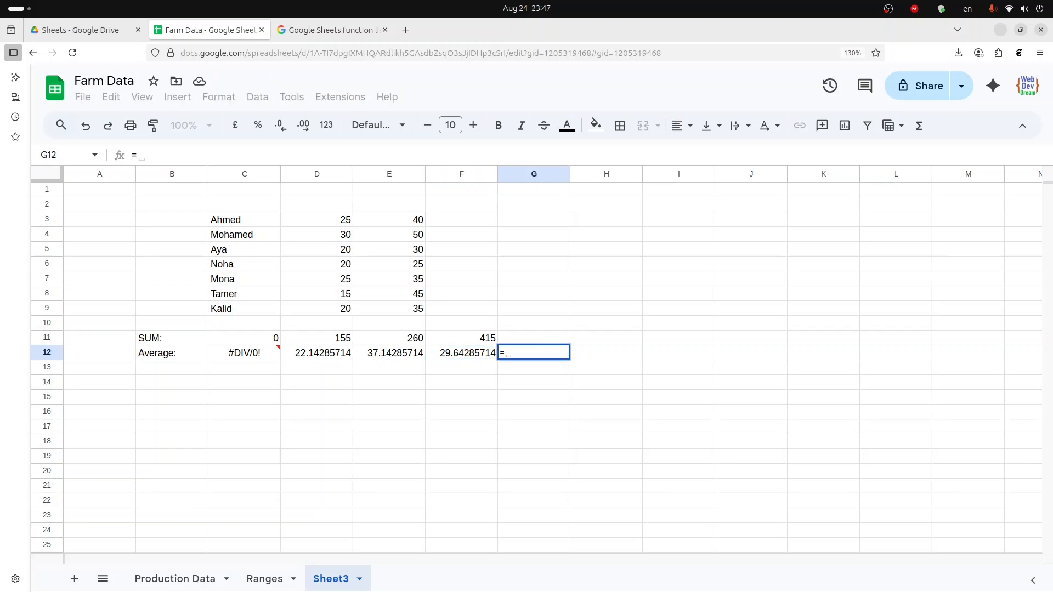
text(aver)
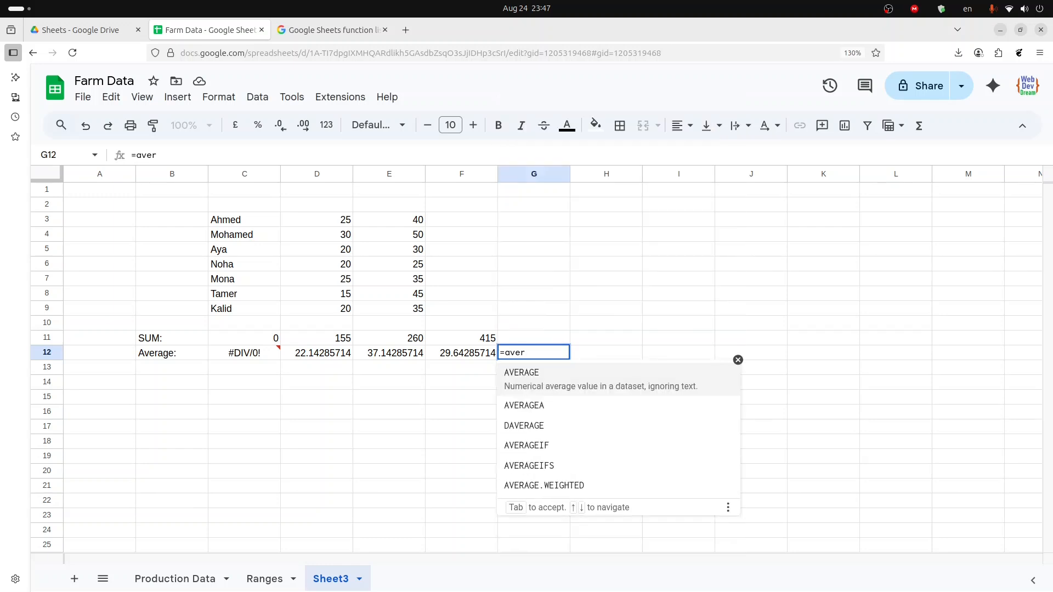
key(Tab)
key(Up)
key(Up)
key(Up)
key(Left)
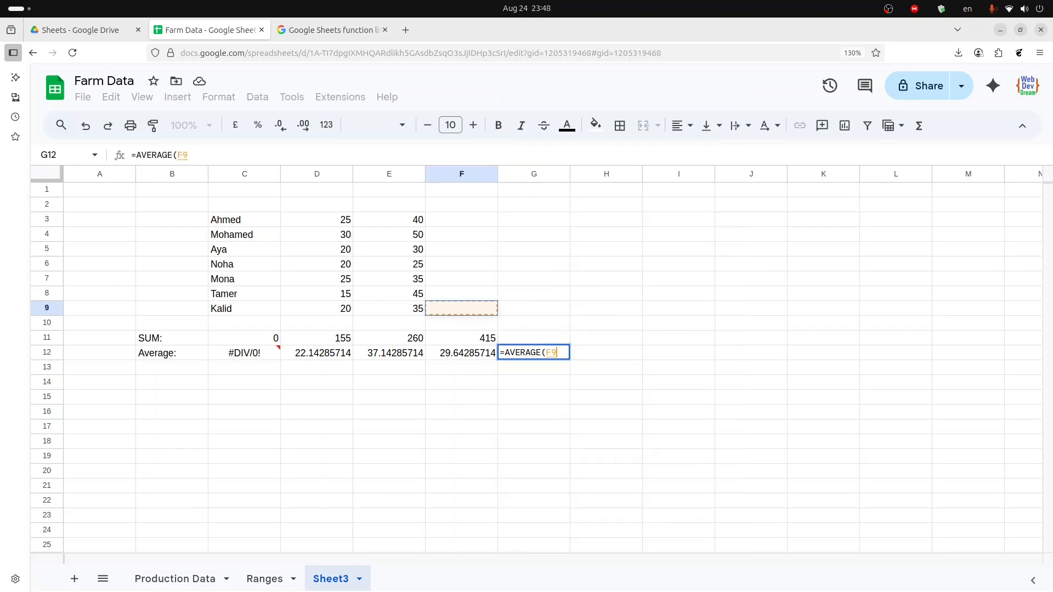
key(Left)
key(Left)
key(Up)
key(ctrl+Up)
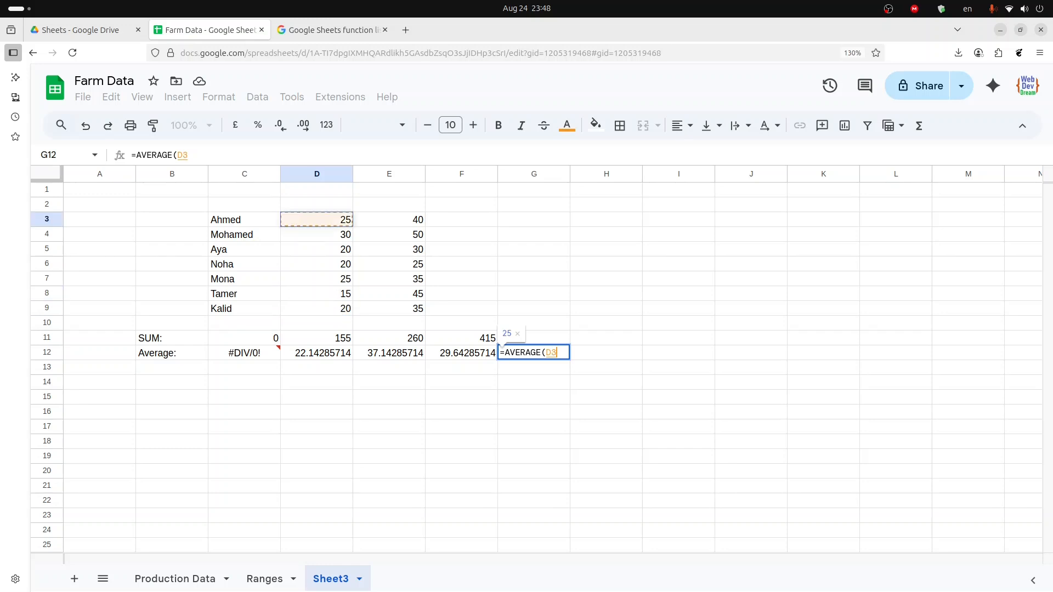
key(ctrl+shift+Down)
text(,)
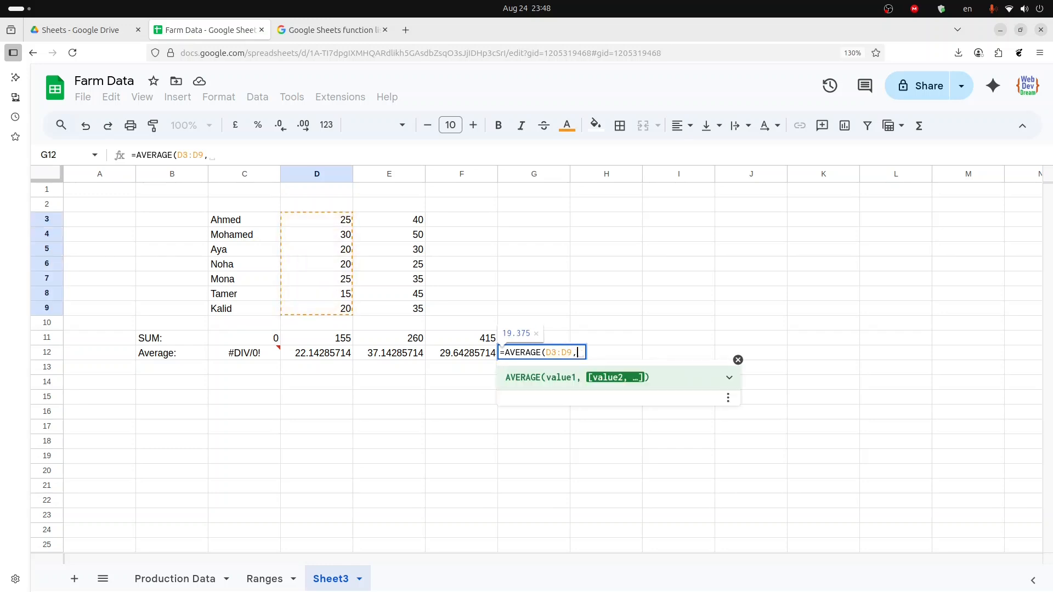
key(Up)
key(Up)
key(Left)
key(Left)
key(Up)
key(ctrl+Up)
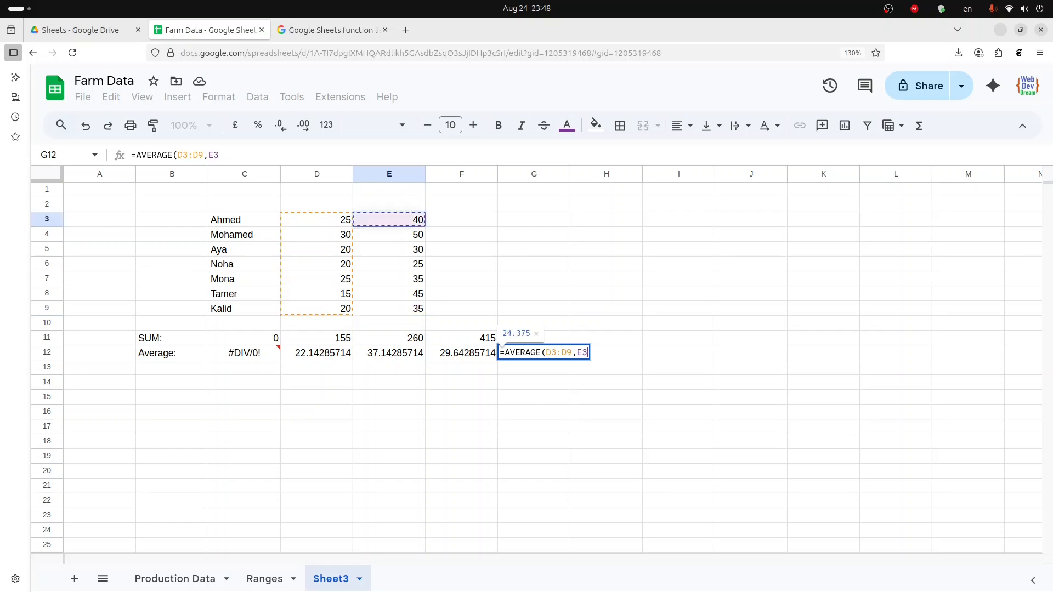
key(shift+Down)
key(ctrl+shift+Down)
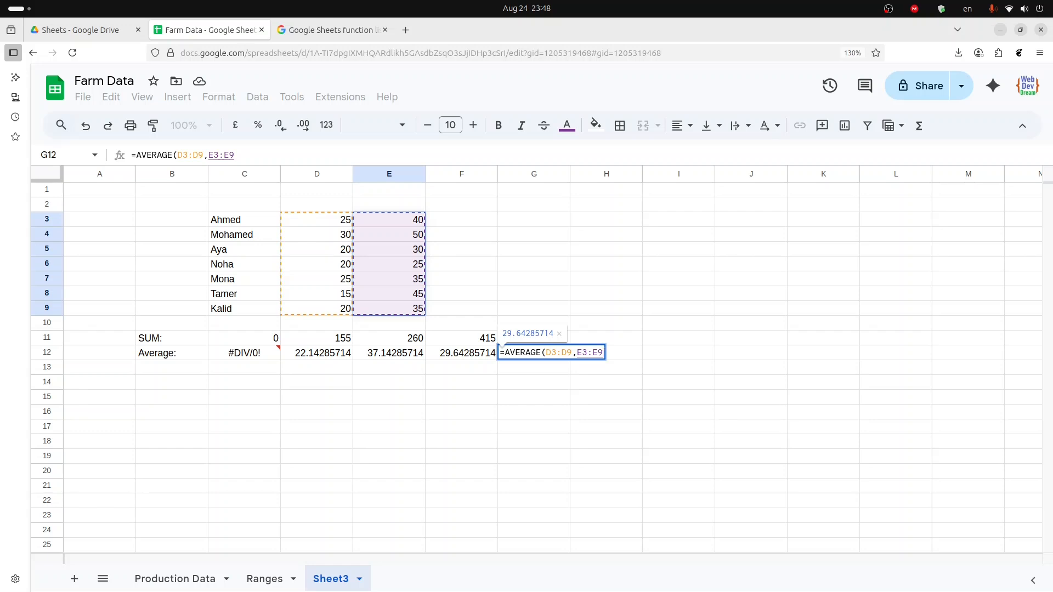
text())
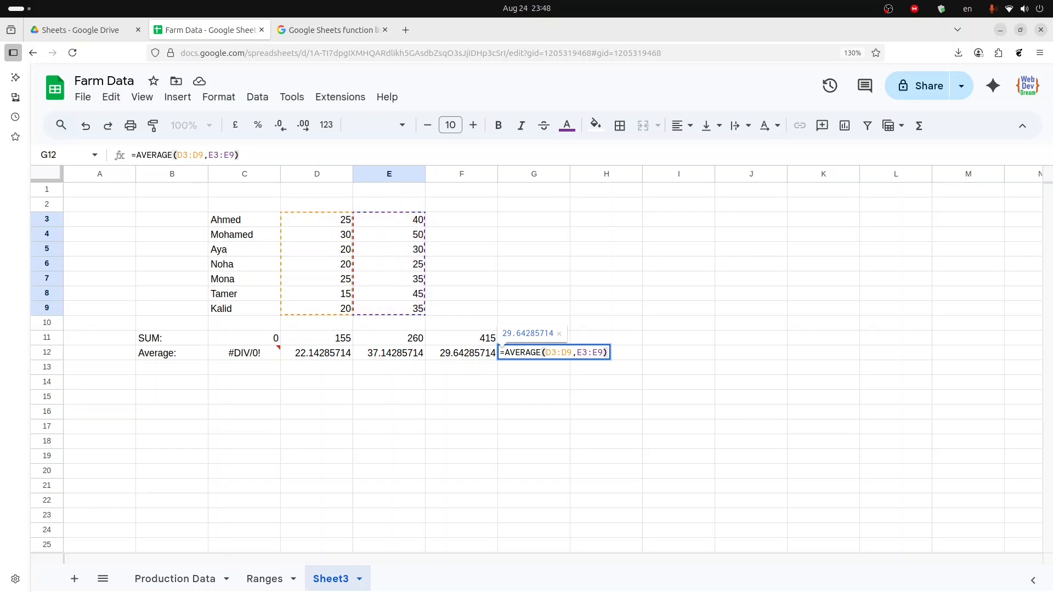
key(Return)
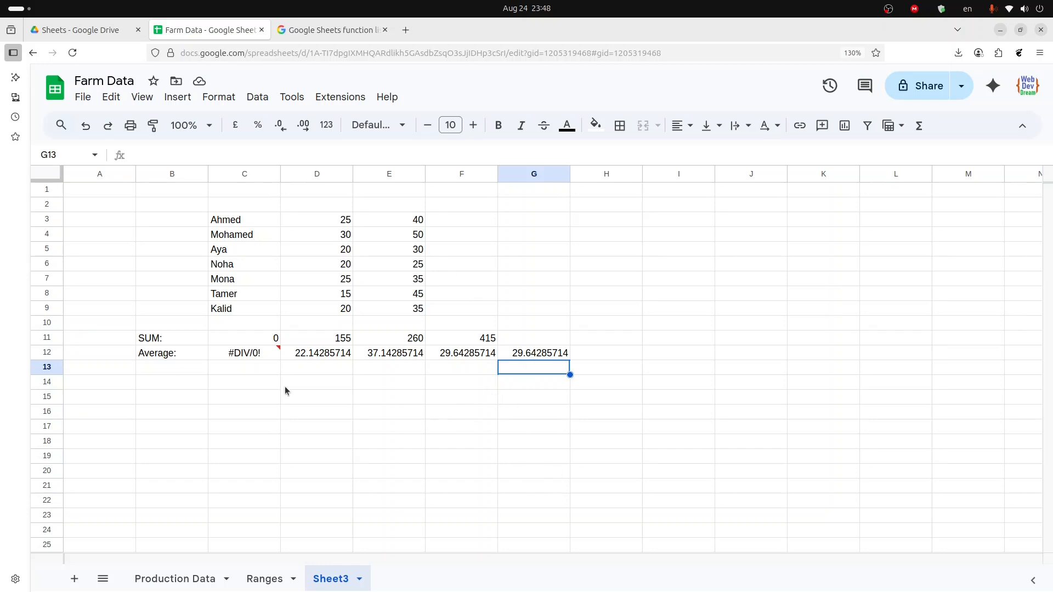
- Label cell B13 as Count: beneath the Average row
click(163, 366)
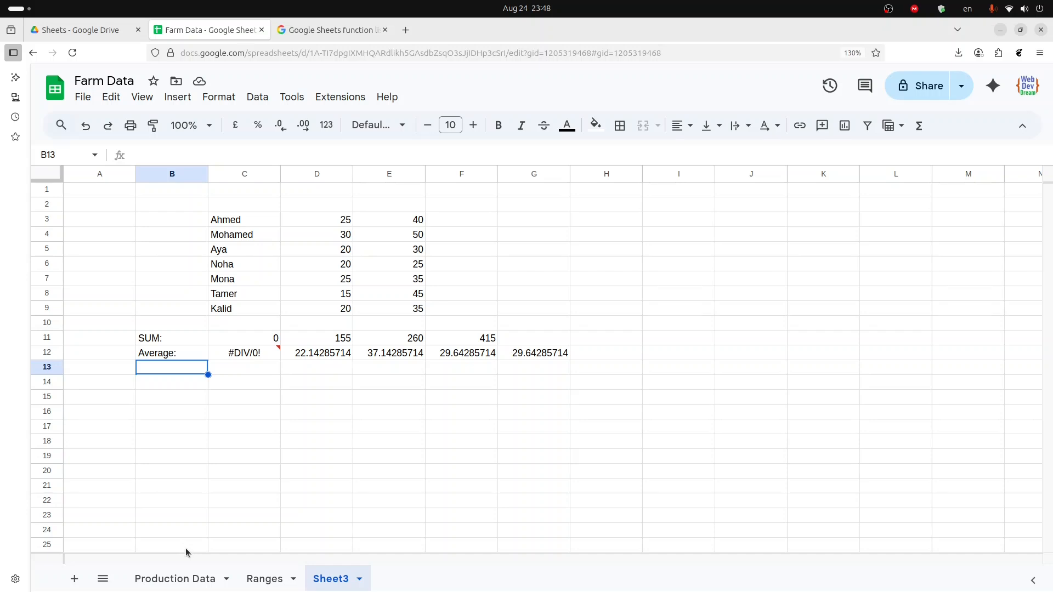
text(Co)
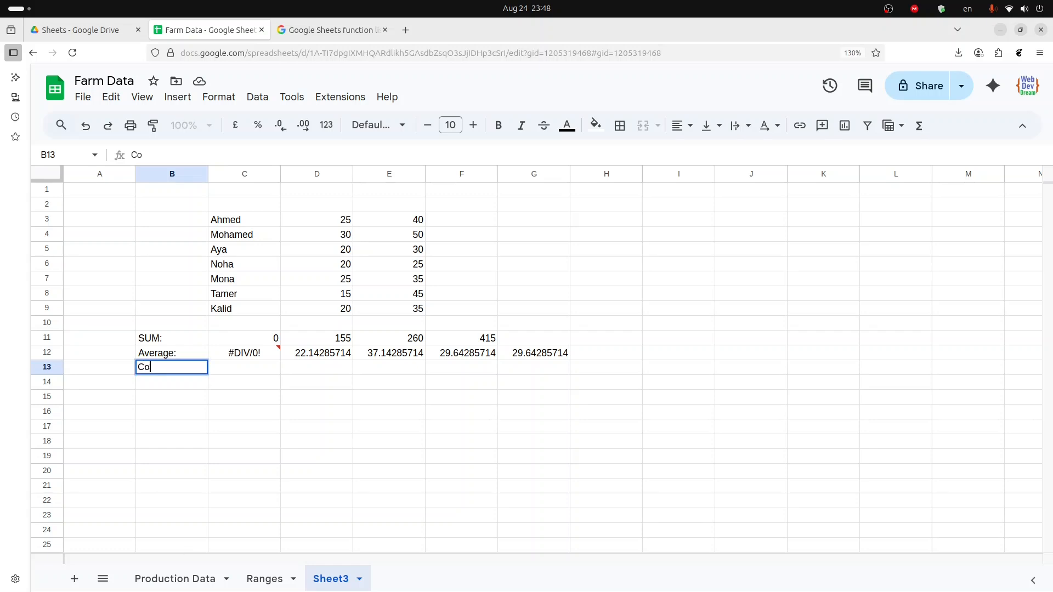
text(unt:)
key(Tab)
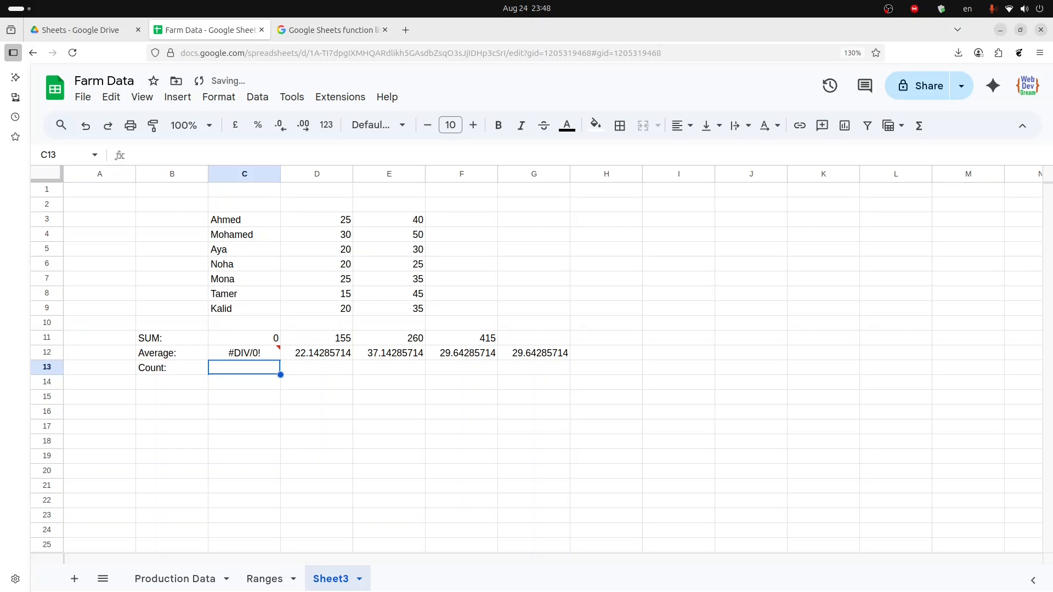
- Enter a COUNT formula in C13 over the names range C3:C9
text(=)
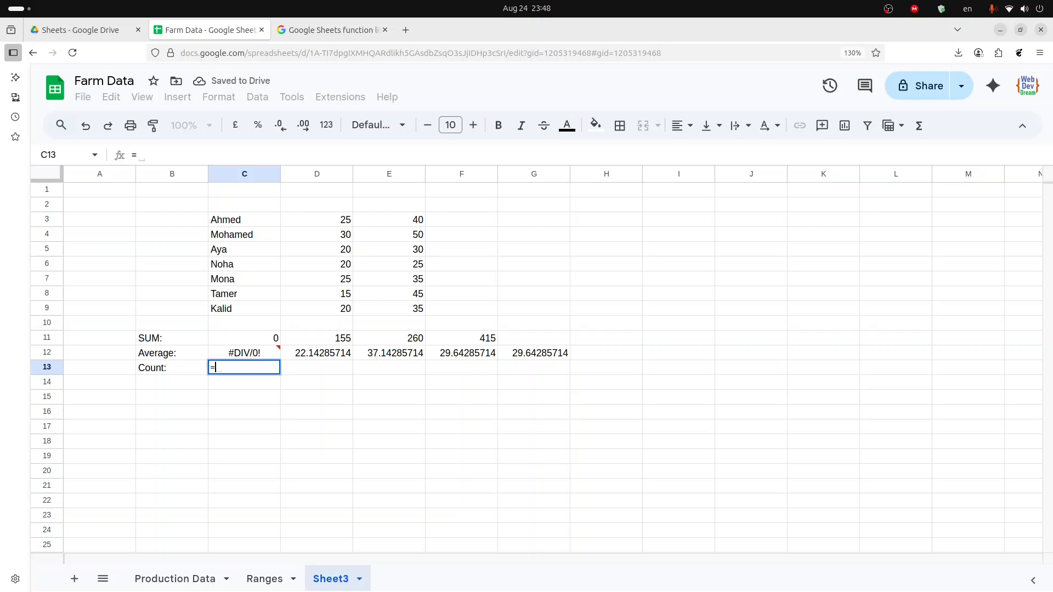
text(cou)
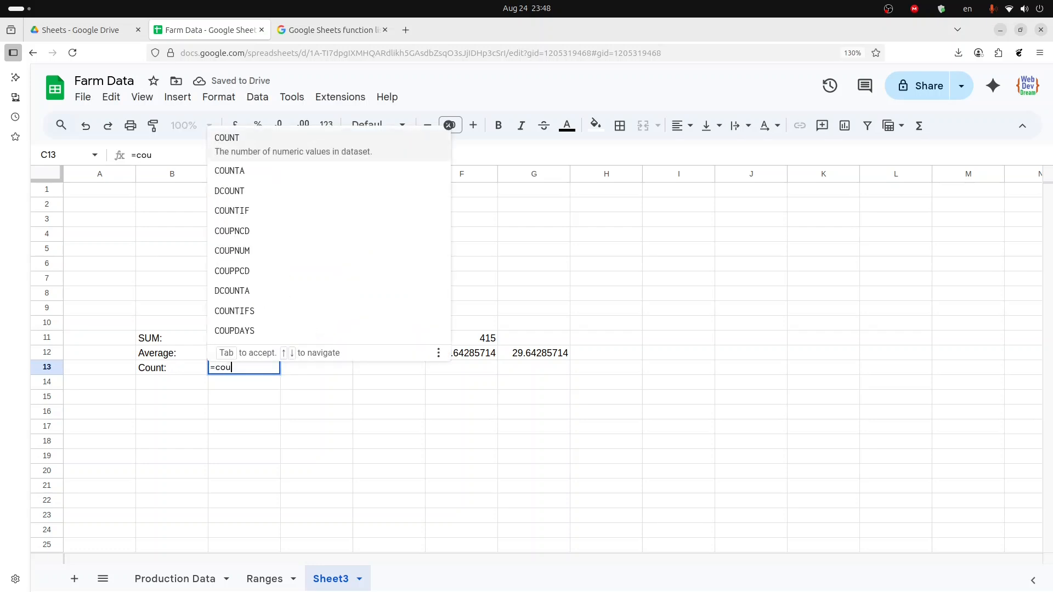
key(Tab)
key(Up)
key(Up)
key(Up)
key(Up)
key(Up)
key(Up)
key(Up)
key(Up)
key(Up)
key(Up)
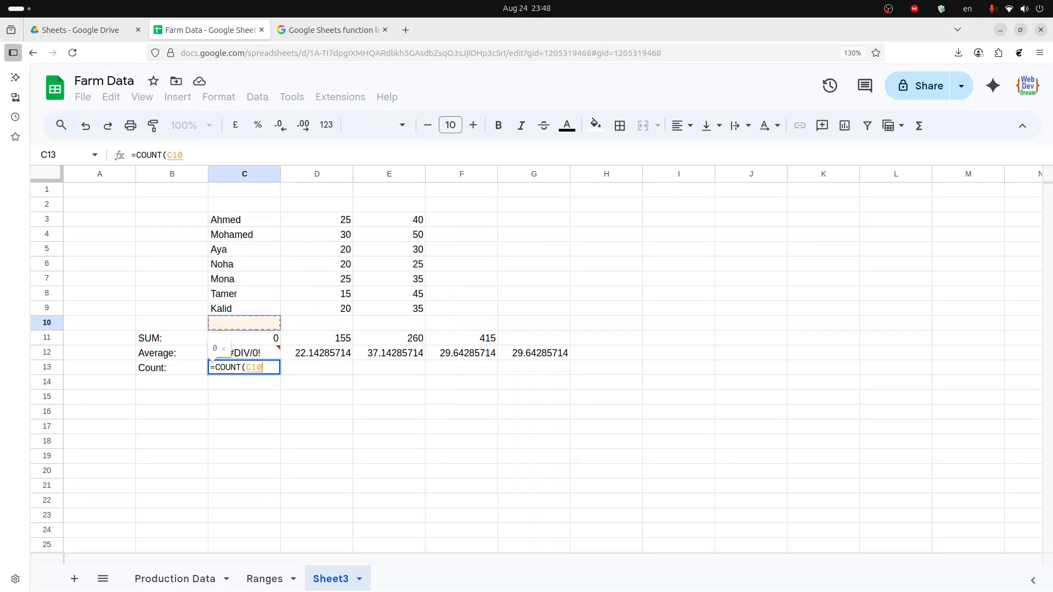
key(shift+Down)
key(shift+Down)
key(shift+Down)
key(shift+Down)
key(shift+Down)
key(shift+Down)
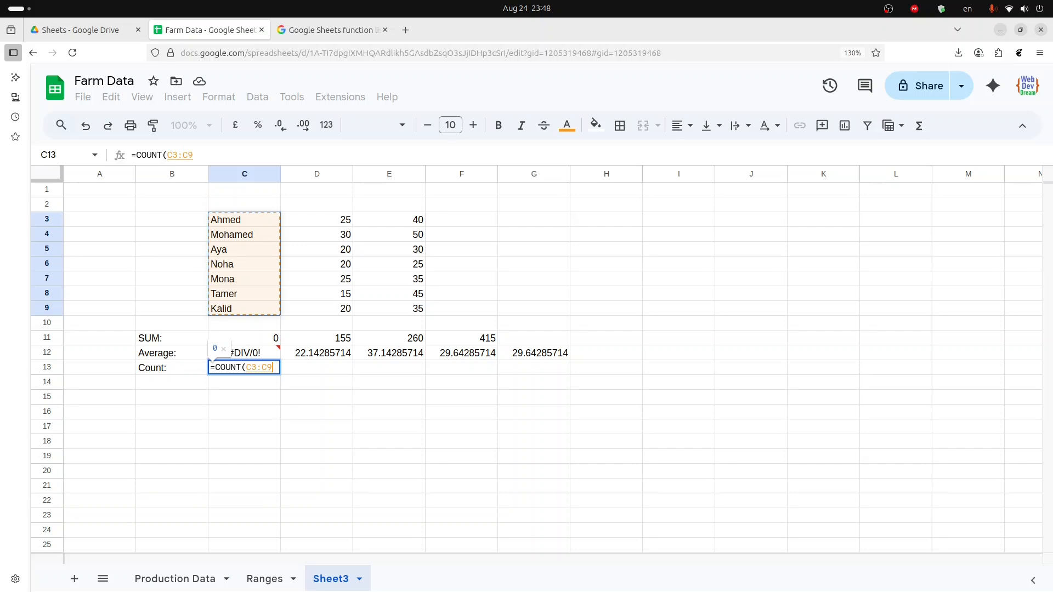
key(Return)
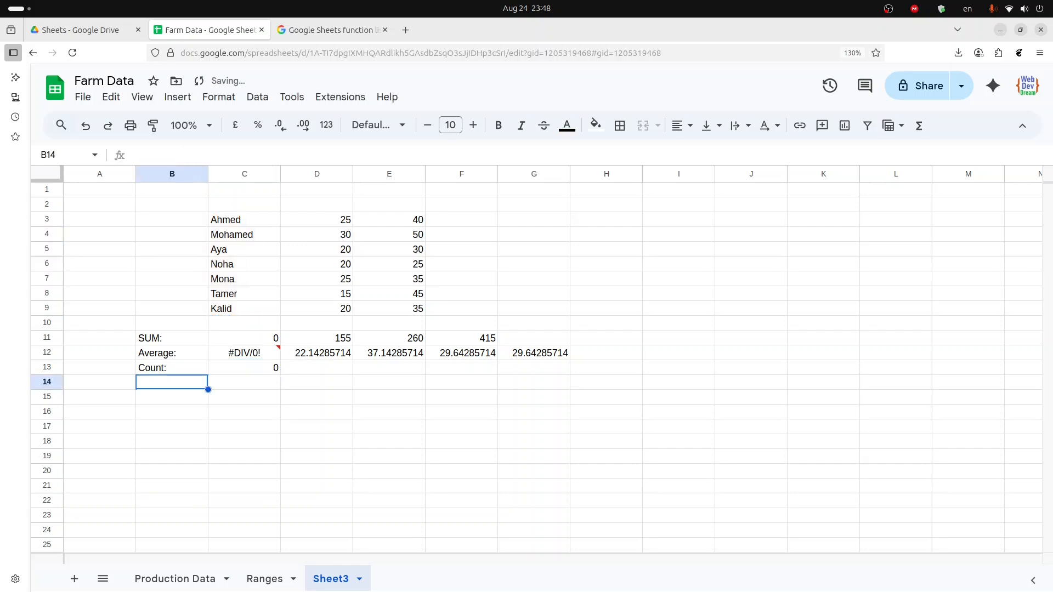
- Paste the COUNT formula across C13:E13 so both number columns get a count
key(Up)
key(Right)
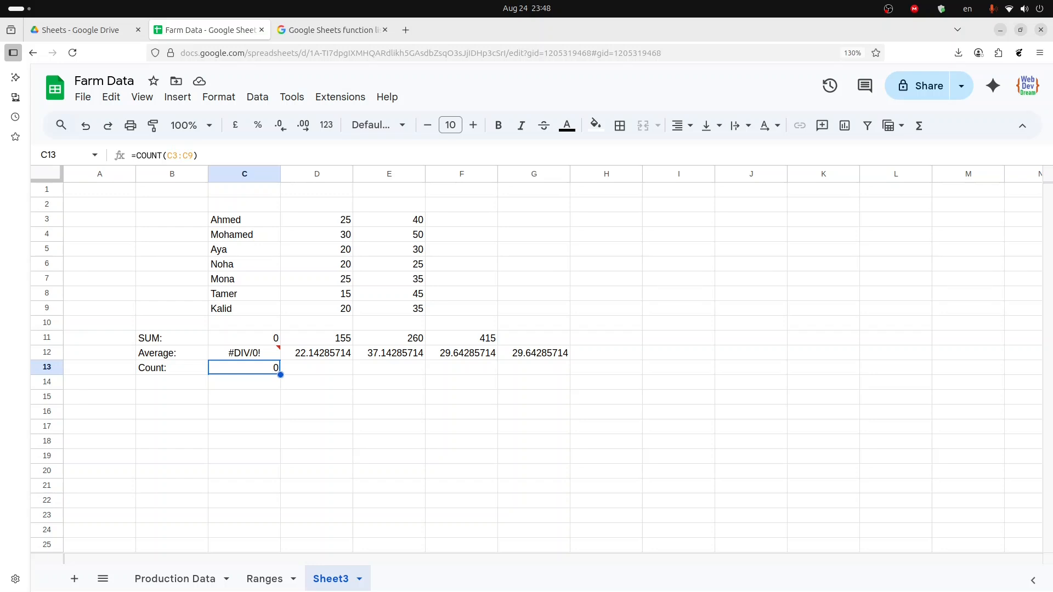
key(Right)
key(Left)
key(shift+Right)
key(shift+Right)
key(ctrl+v)
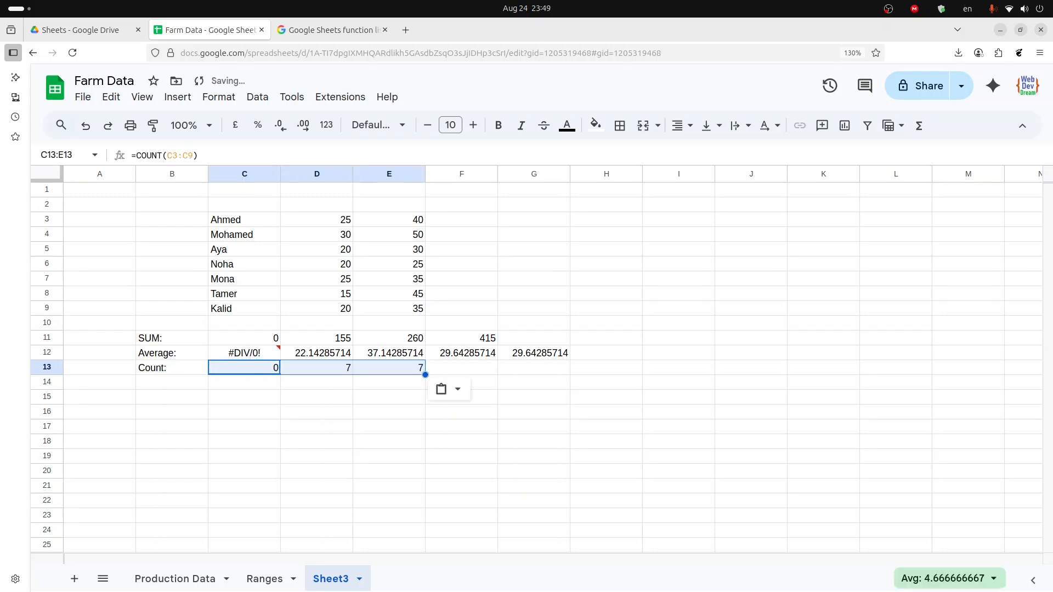
- Browse the number cells in columns D and E of the table
key(Left)
key(Right)
key(Right)
key(Up)
key(Up)
key(Up)
key(Up)
key(Up)
key(Up)
key(Up)
key(Up)
key(Up)
key(Up)
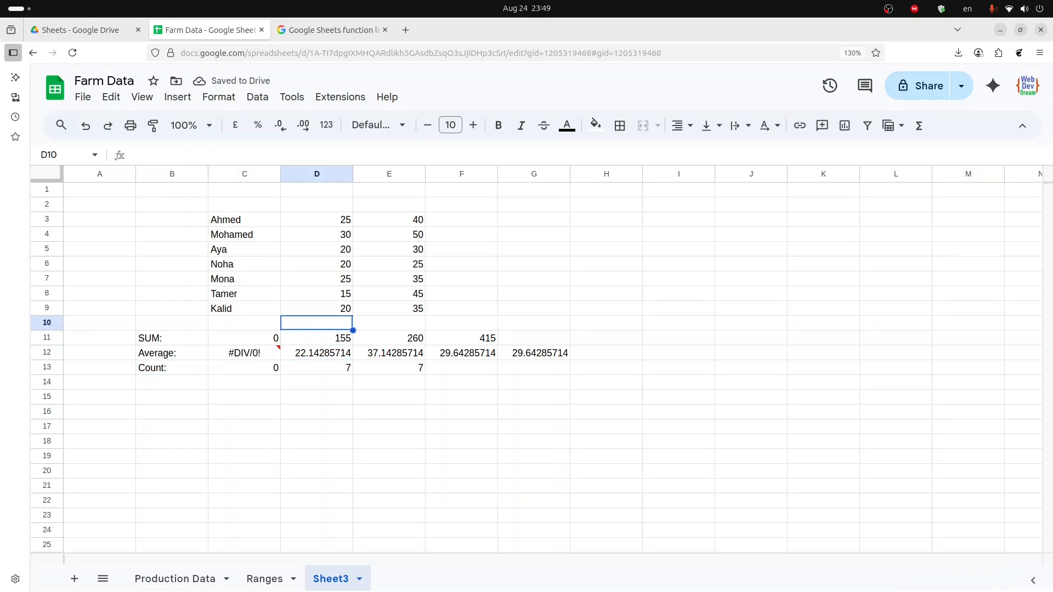
key(Down)
key(Down)
key(Down)
key(Down)
key(Down)
key(Down)
key(Down)
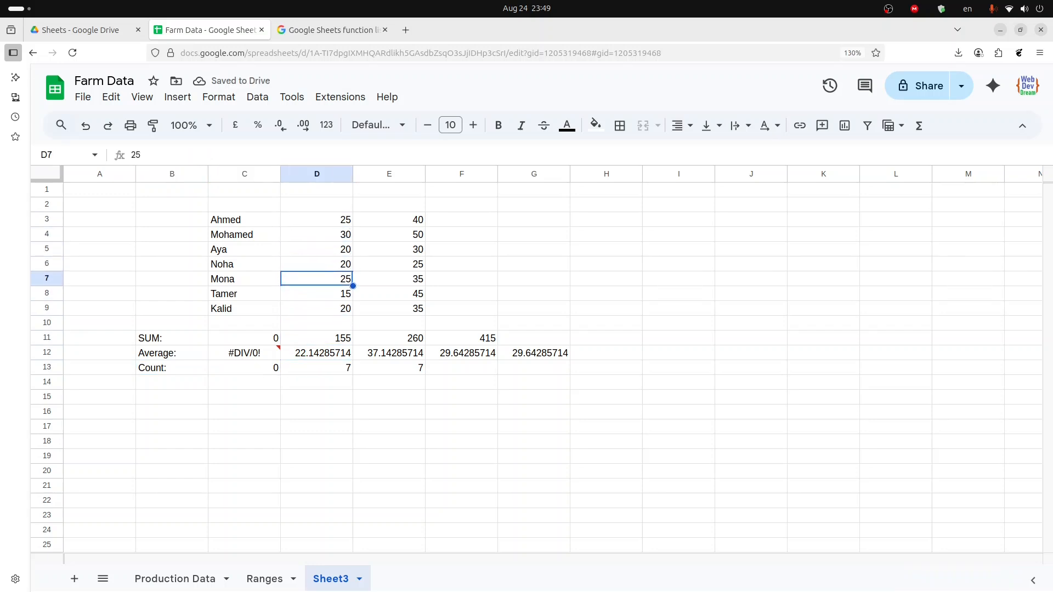
key(Right)
key(Up)
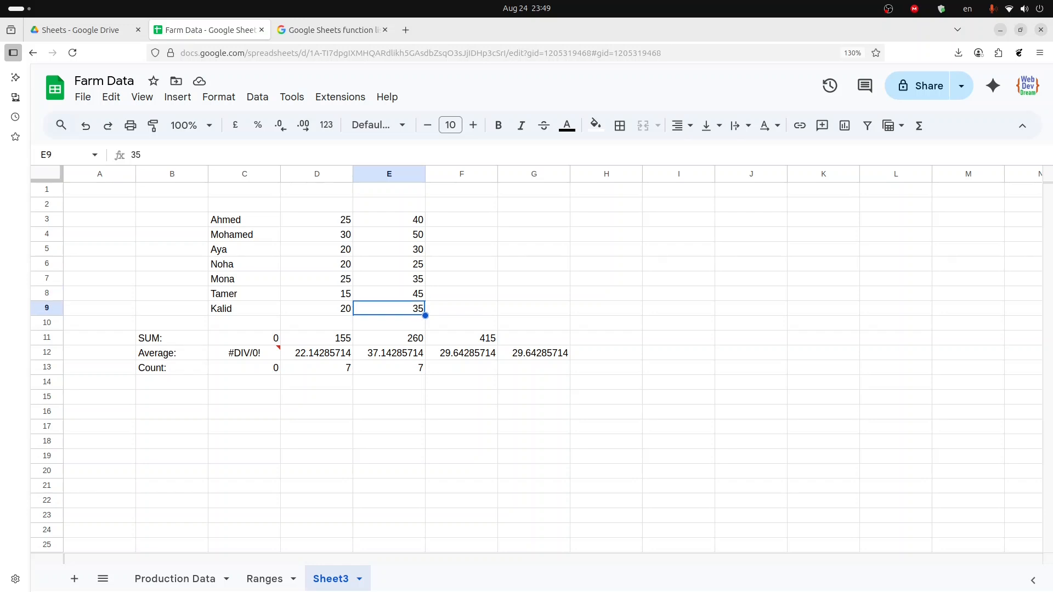
key(Down)
key(Down)
key(Down)
key(Down)
- Enter a COUNT formula in F13 counting the number range D3:E9
key(Right)
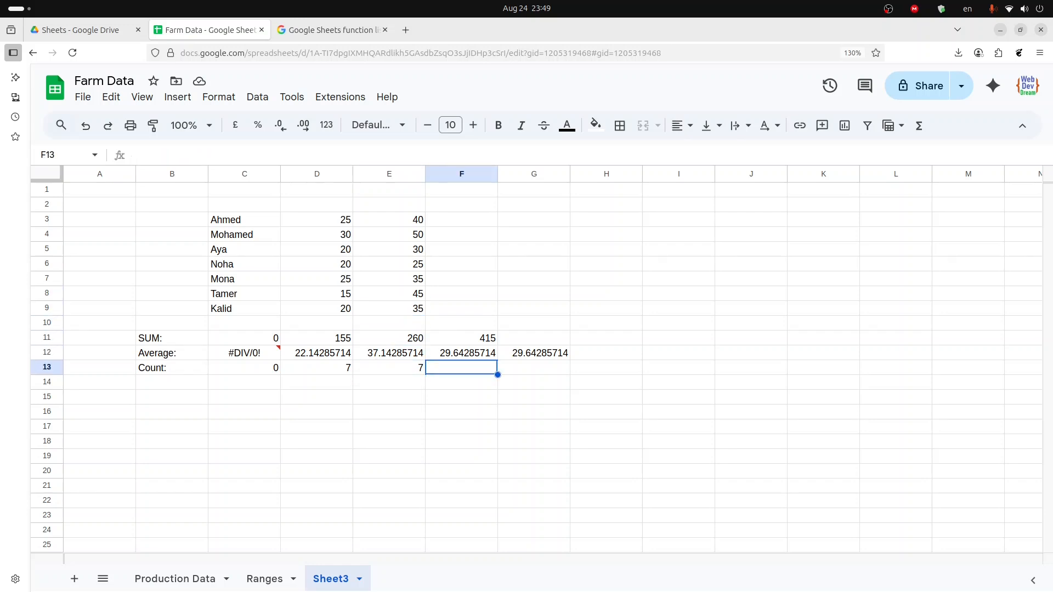
text(=count)
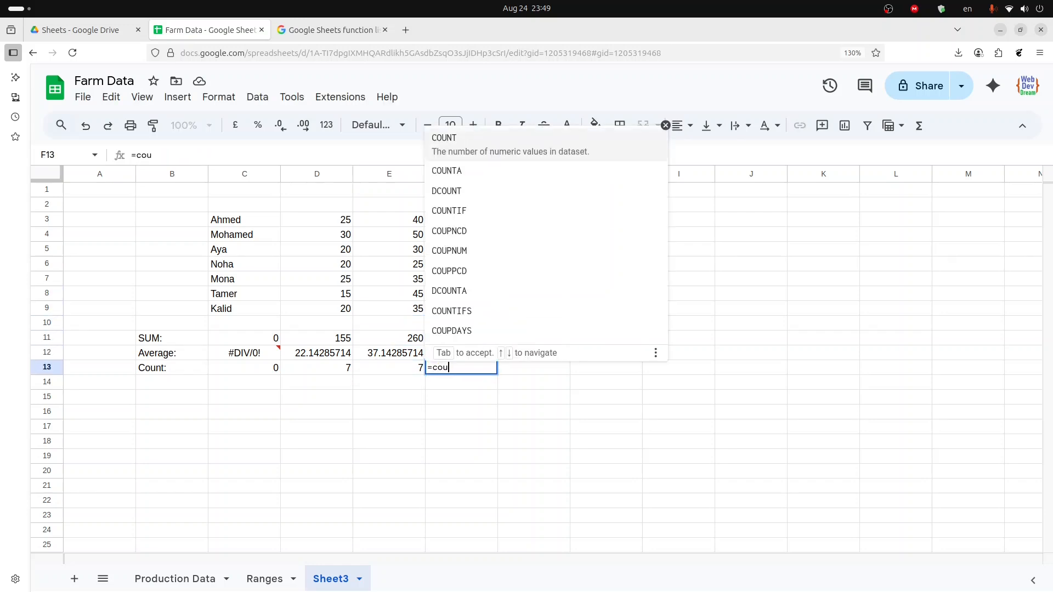
key(Tab)
key(Up)
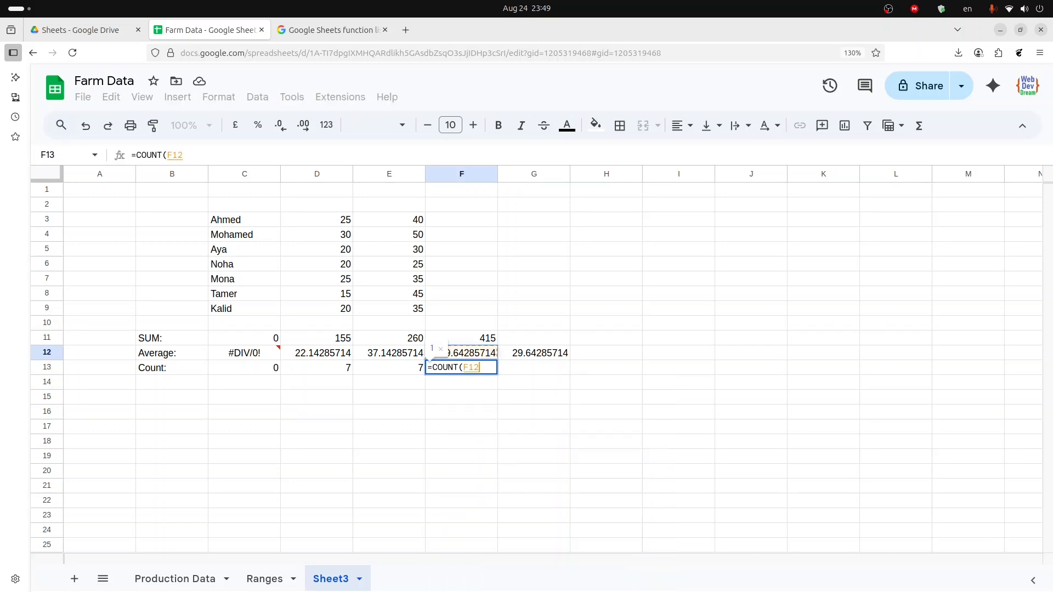
key(Left)
key(Up)
key(Up)
key(Up)
key(Up)
key(Left)
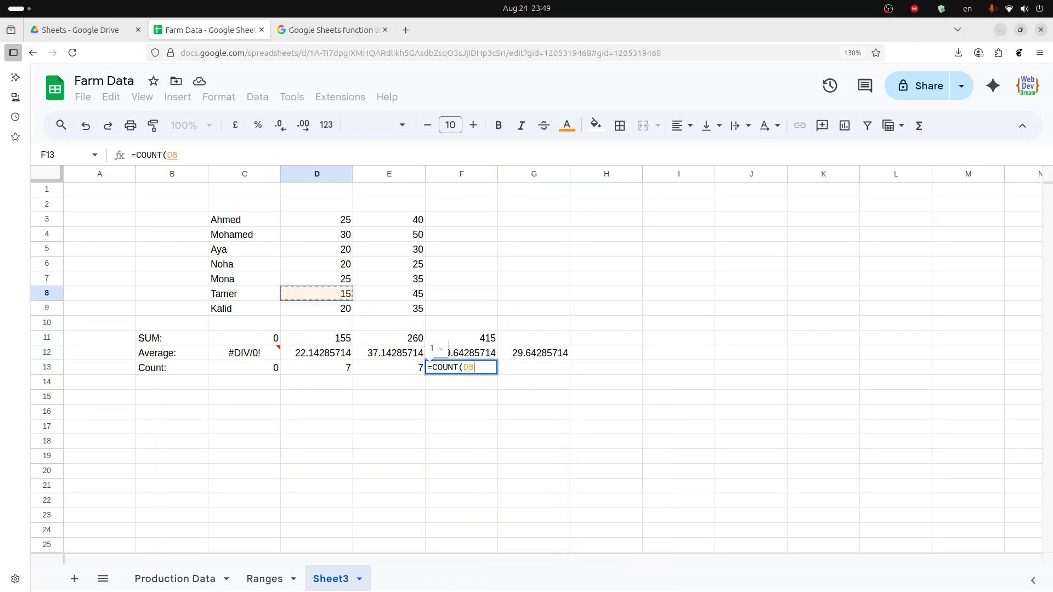
key(Up)
key(Up)
key(Up)
key(Up)
key(Up)
key(shift+Down)
key(shift+Down)
key(shift+Down)
key(shift+Down)
key(shift+Down)
key(shift+Down)
key(shift+Right)
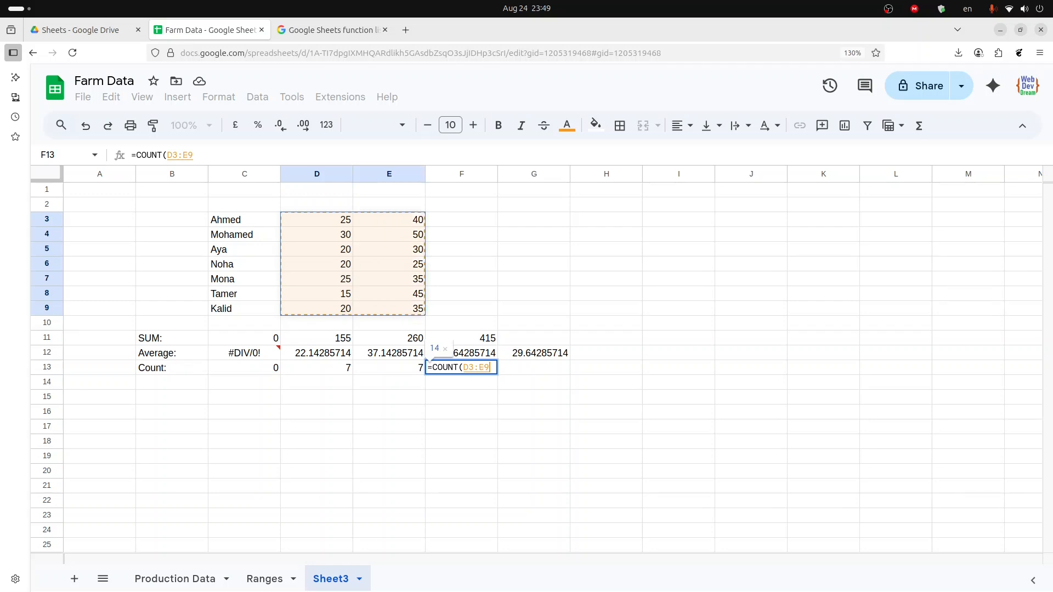
key(Return)
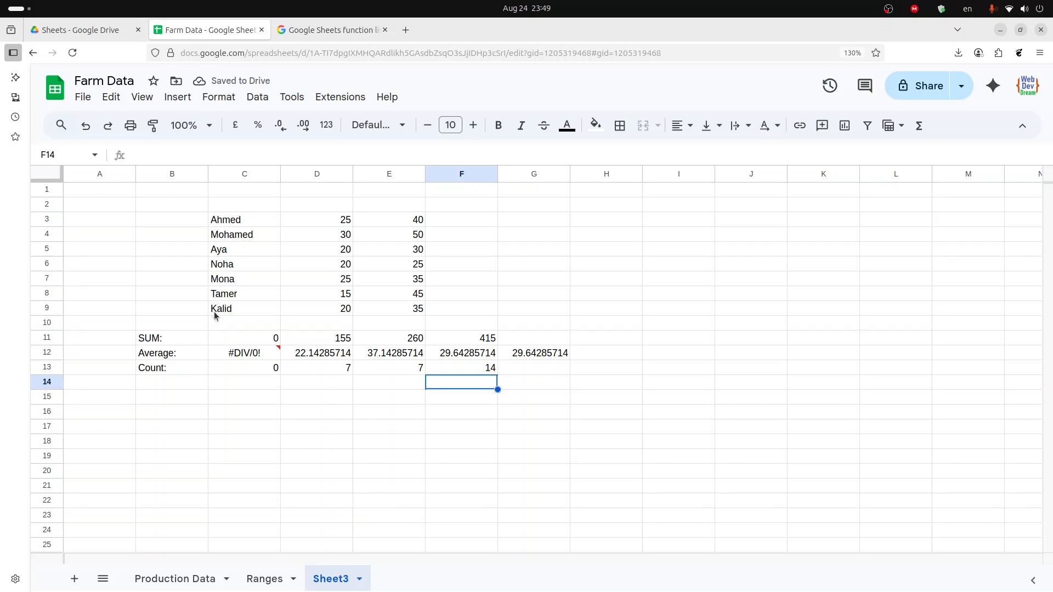
- Label cell B14 as CountA: beneath the Count row
click(159, 383)
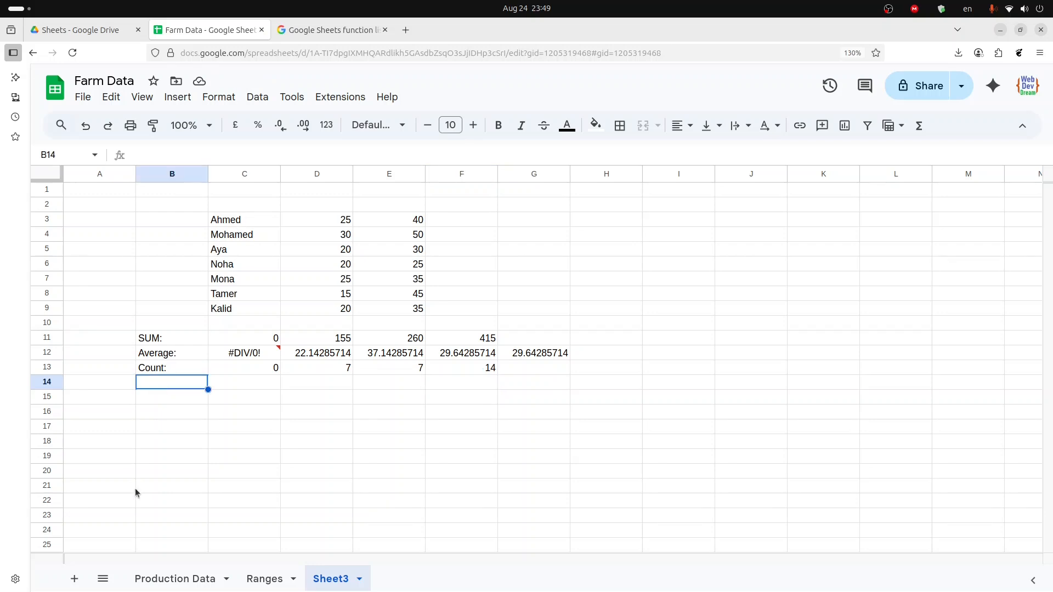
text(u)
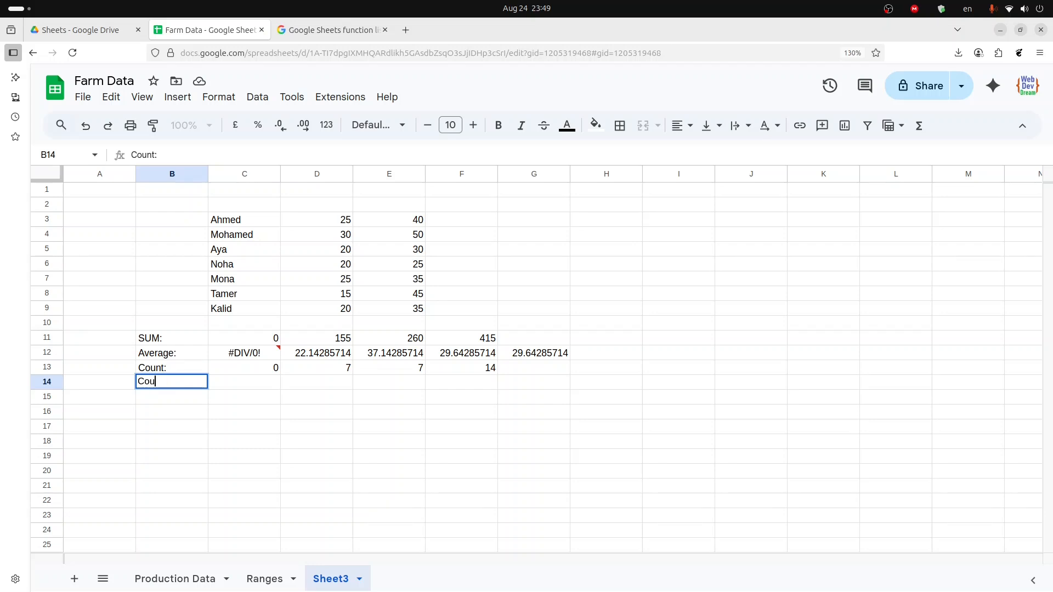
text(ntA:)
key(Tab)
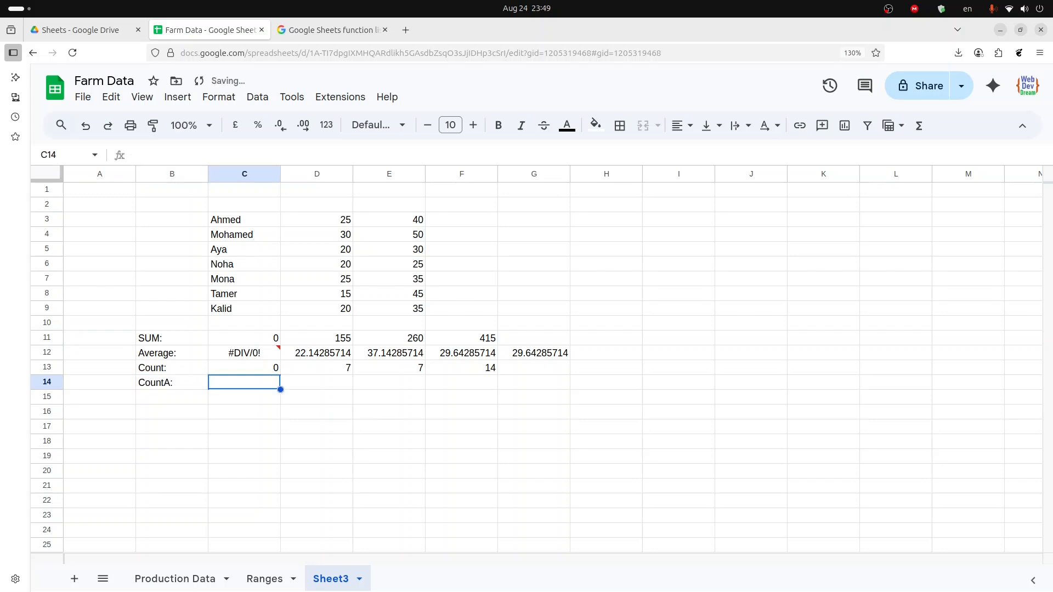
text(coun)
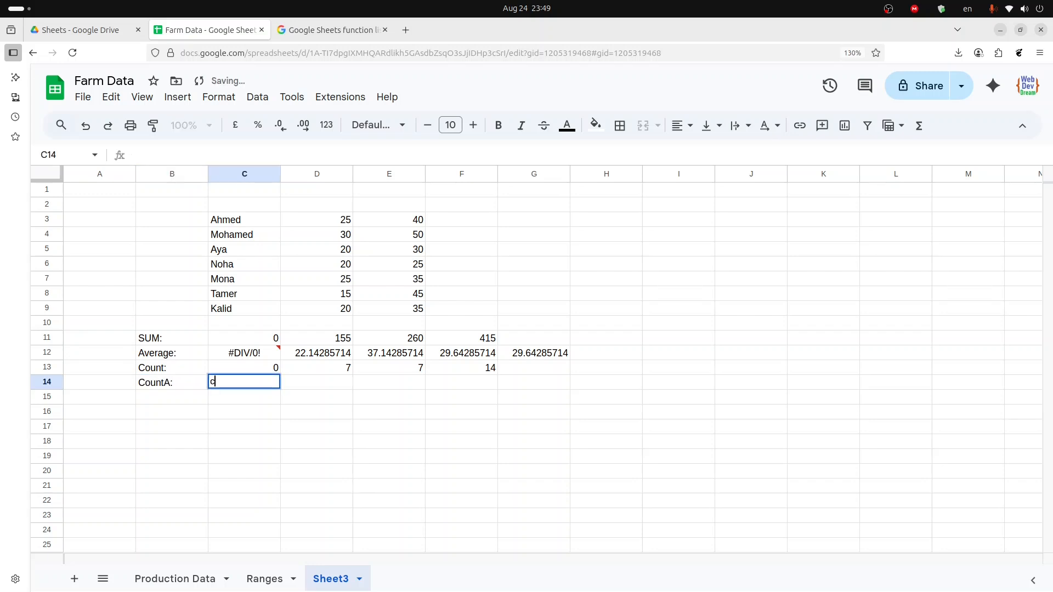
key(BackSpace)
key(BackSpace)
key(BackSpace)
key(BackSpace)
- Enter a COUNTA formula in C14 over the names range C3:C9
text(=)
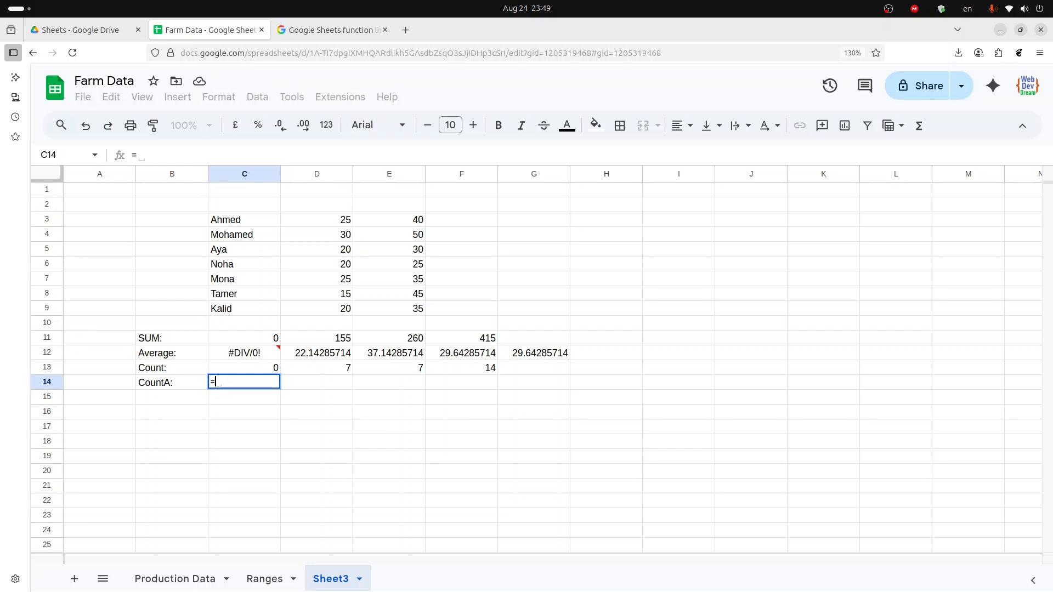
text(coun)
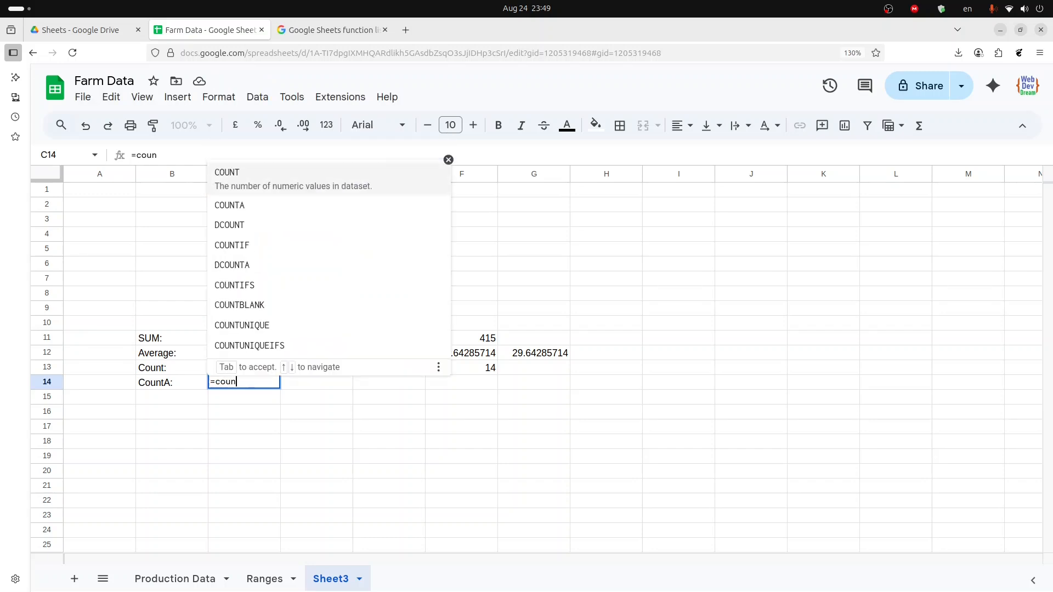
key(Down)
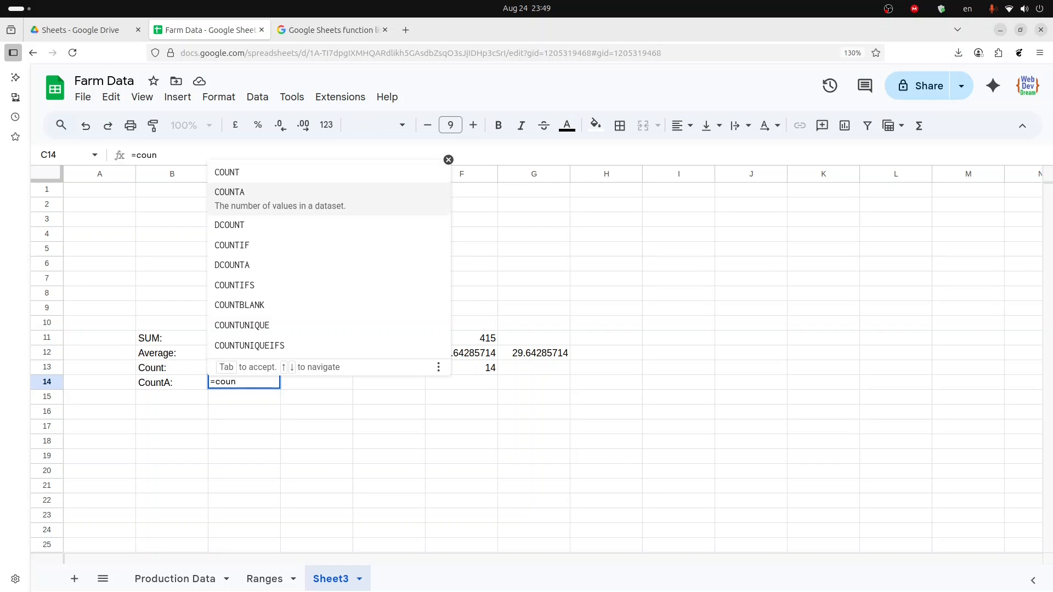
key(Tab)
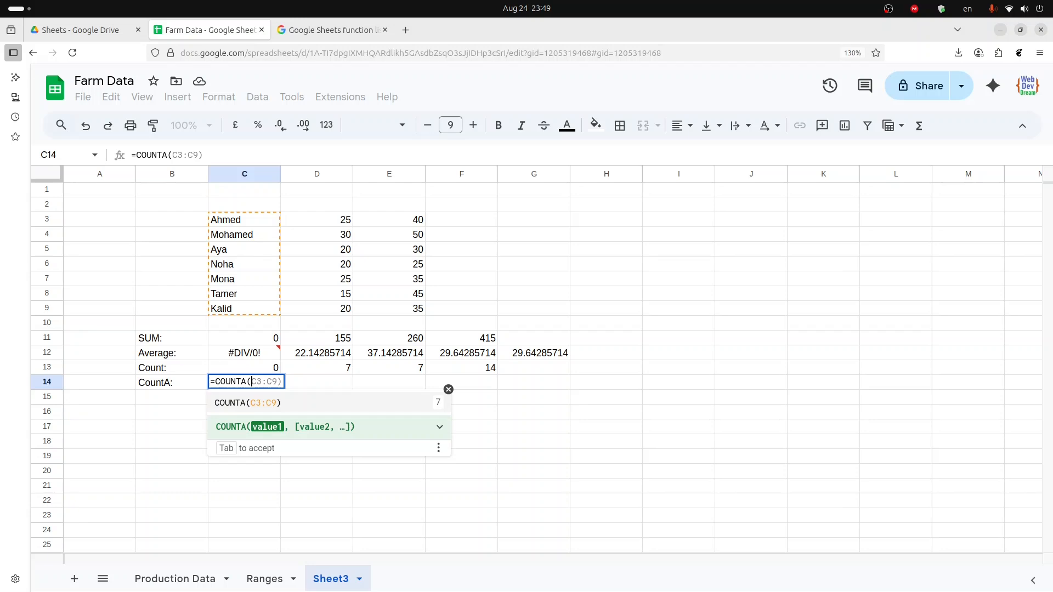
key(Tab)
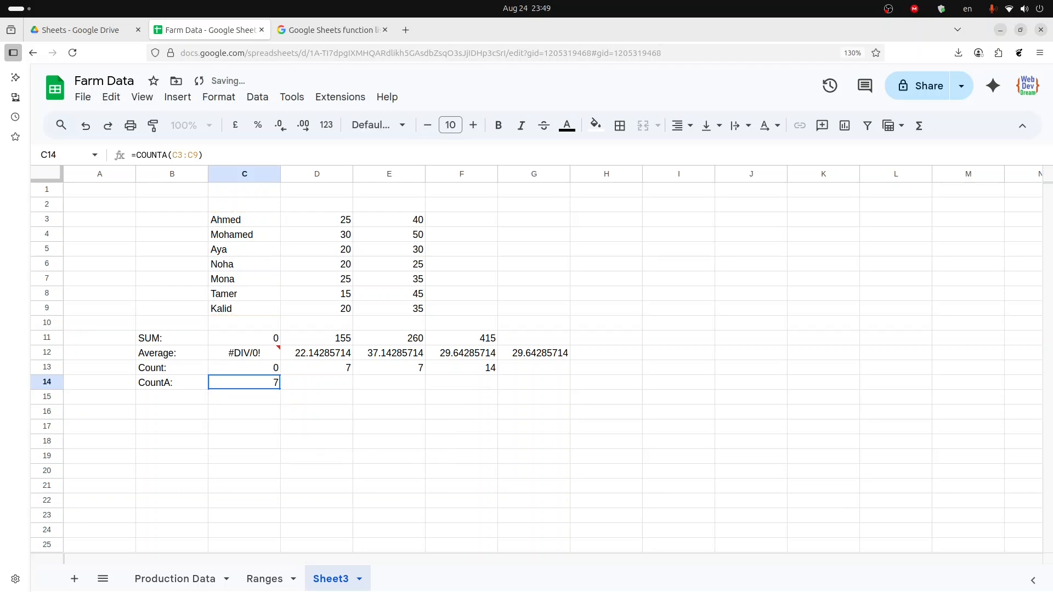
- Paste the COUNTA formula across C14:E14 so the number columns also get a COUNTA result
key(Up)
key(Down)
key(ctrl+c)
key(shift+Right)
key(shift+Right)
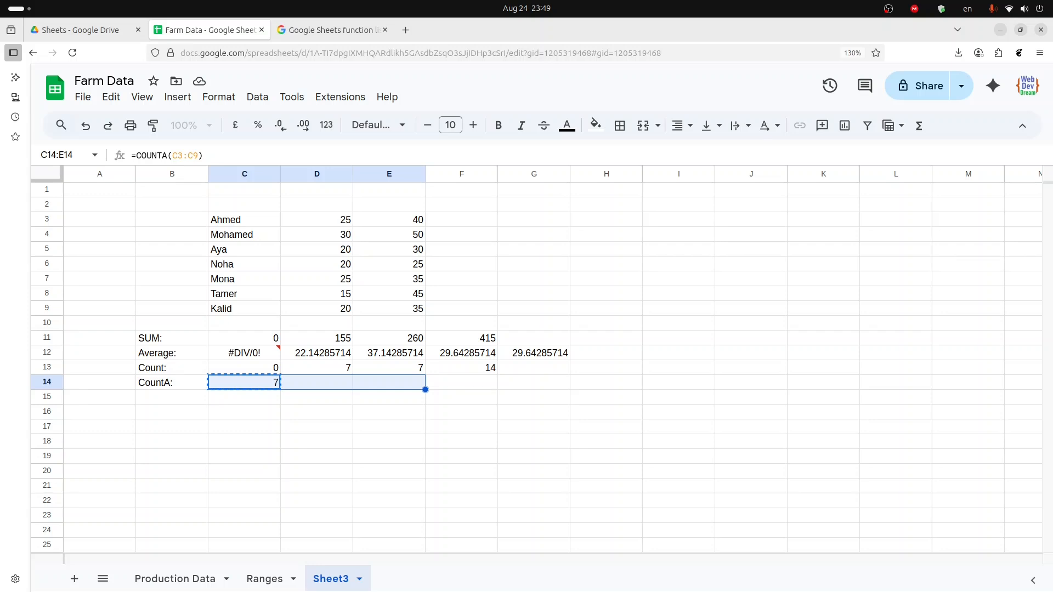
key(ctrl+v)
key(Left)
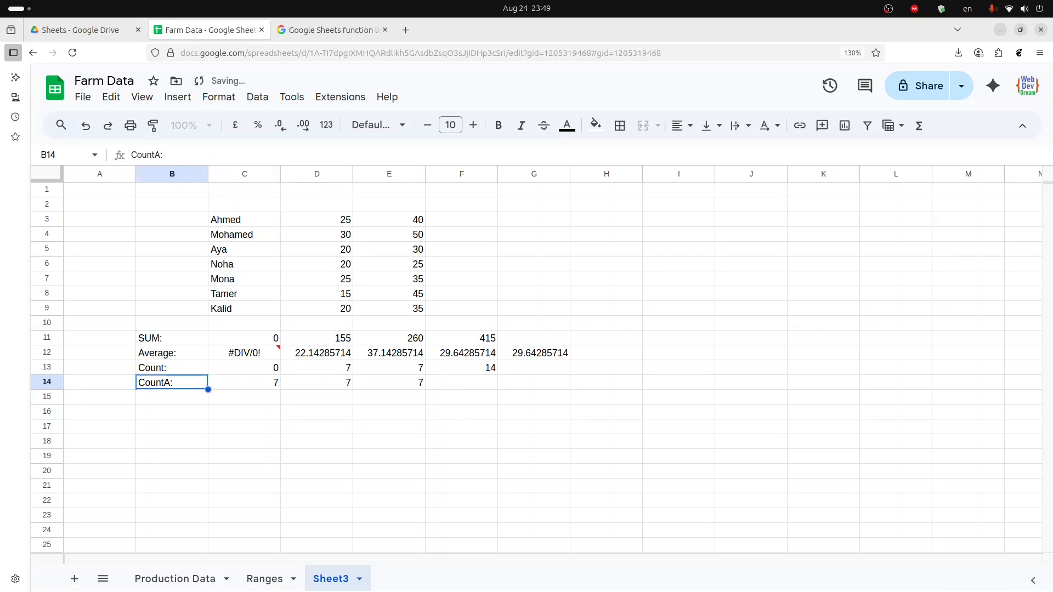
- Inspect the pasted COUNTA formulas in D14 and E14
key(Right)
key(Right)
key(Right)
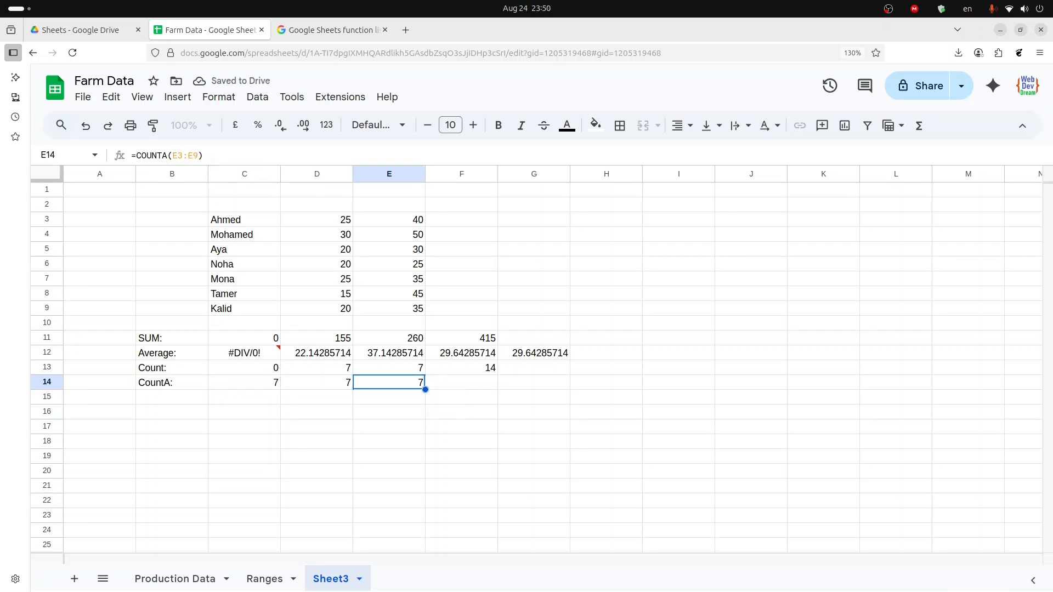
key(Left)
key(Right)
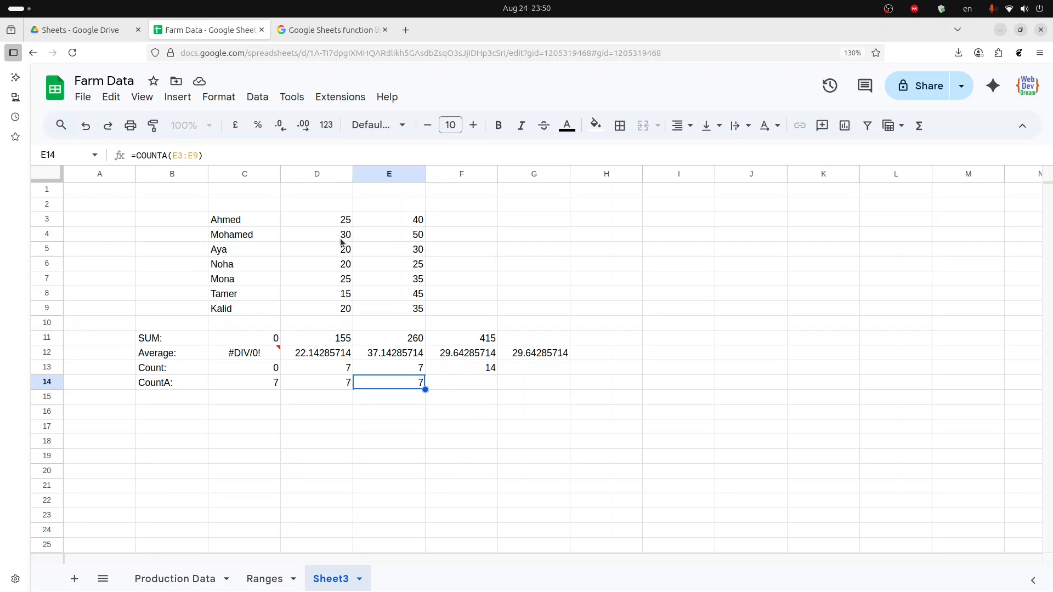
- Enter a COUNTA formula in F14 counting both number ranges D3:D9 and E3:E9
click(456, 389)
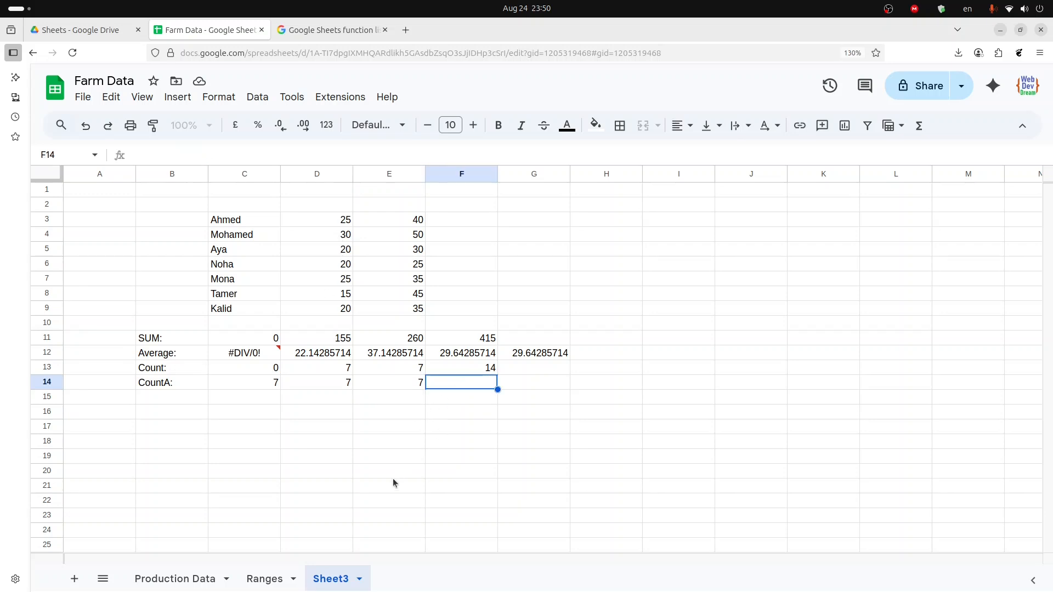
text(=cou)
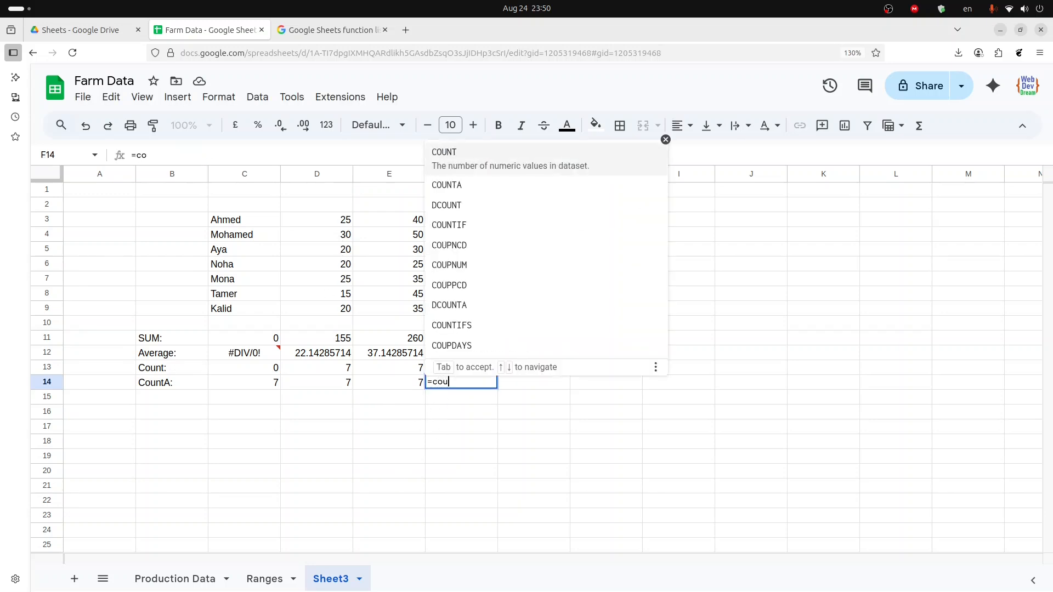
text(nt)
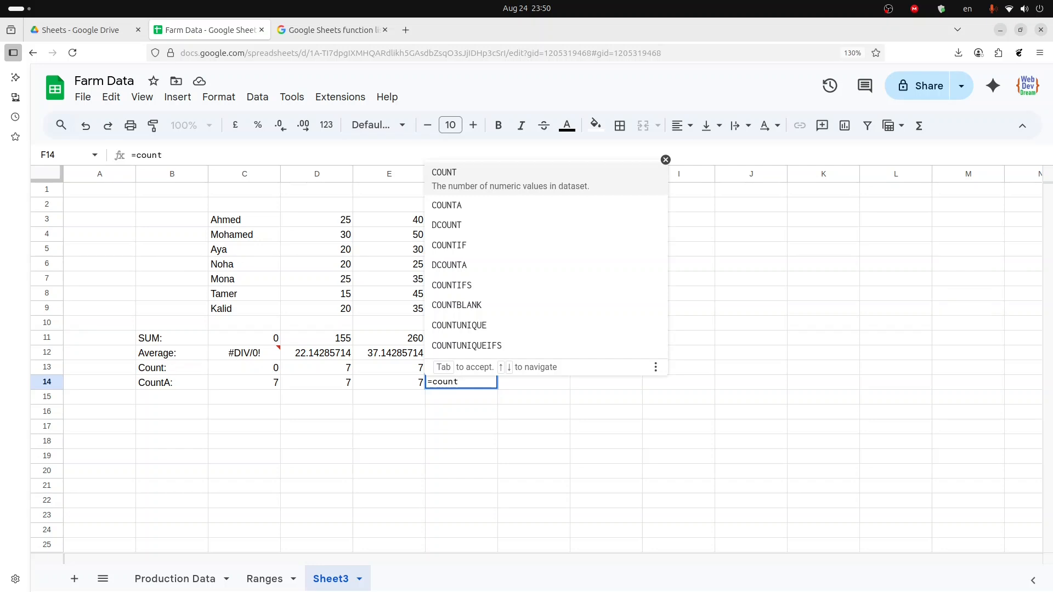
key(Down)
key(Tab)
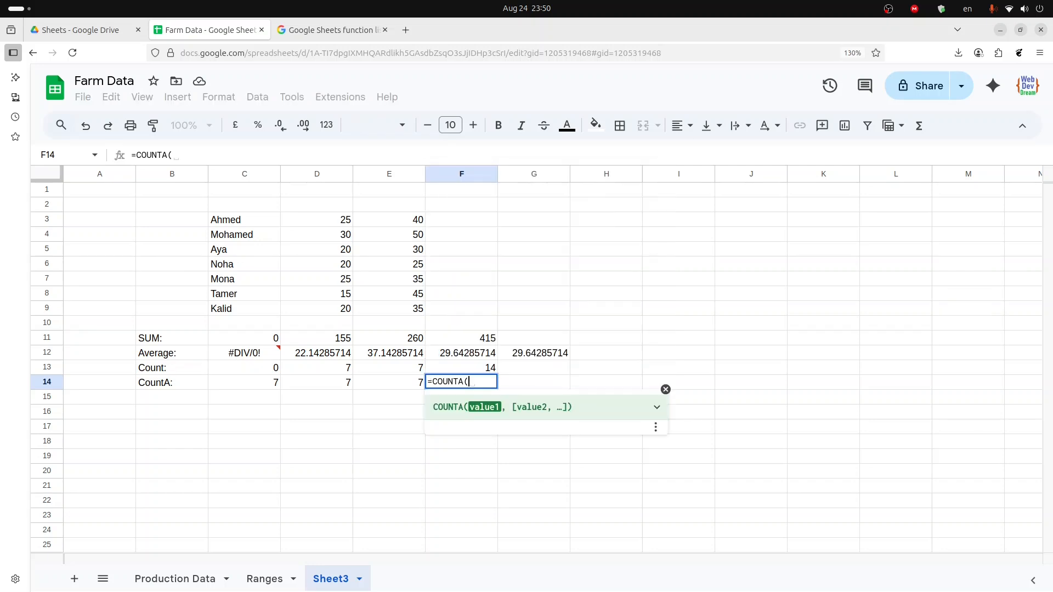
key(Up)
key(Up)
key(Up)
key(Left)
key(Left)
key(Up)
key(Up)
key(Up)
key(Up)
key(Up)
key(Up)
key(Up)
key(Up)
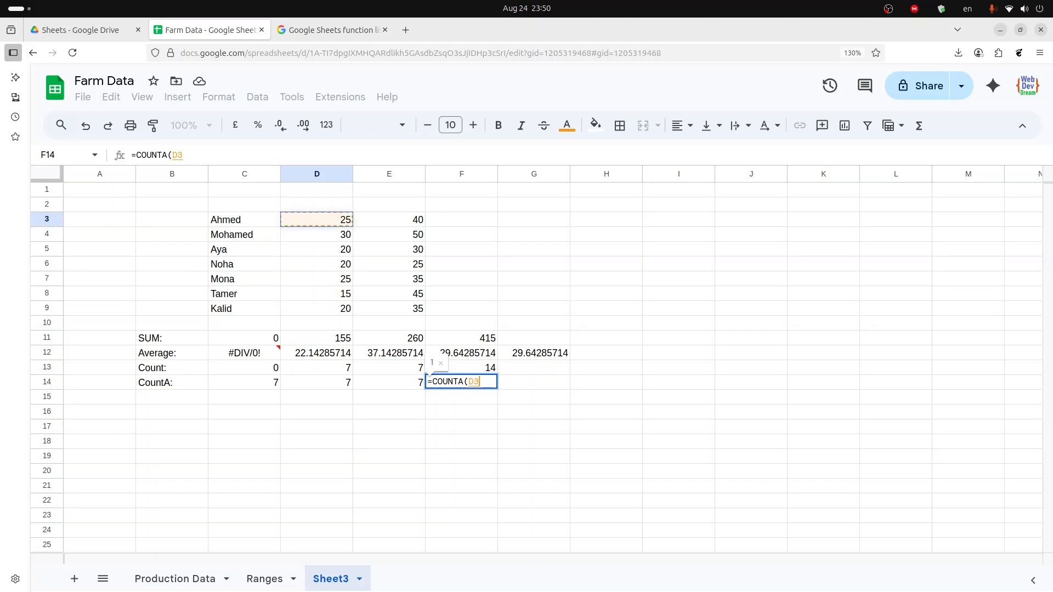
key(ctrl+shift+Down)
text(,)
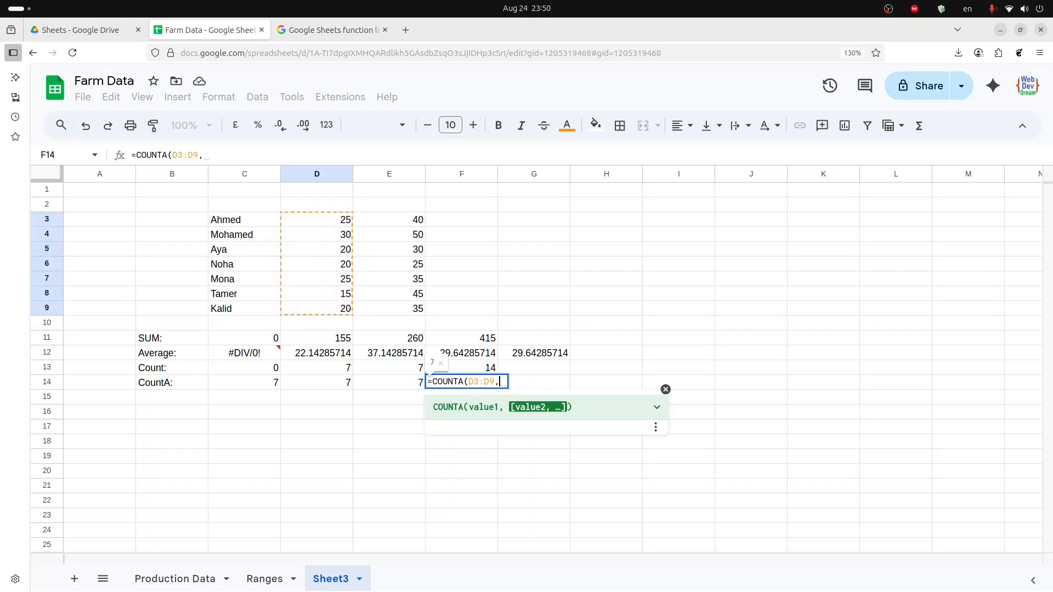
key(Up)
key(Up)
key(Up)
key(Left)
key(Up)
key(Up)
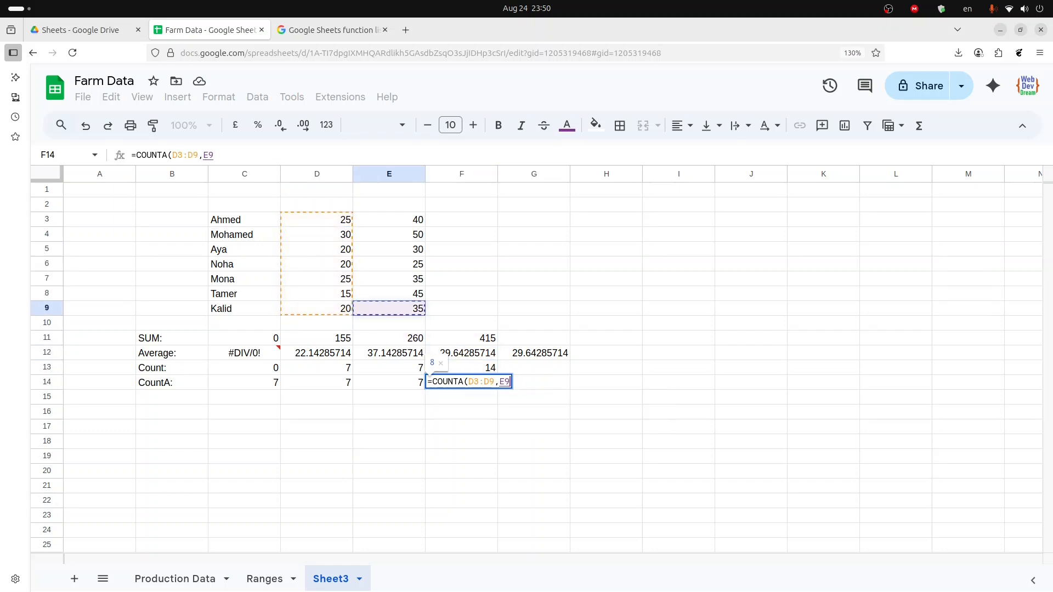
key(ctrl+Up)
key(ctrl+shift+Down)
key(Return)
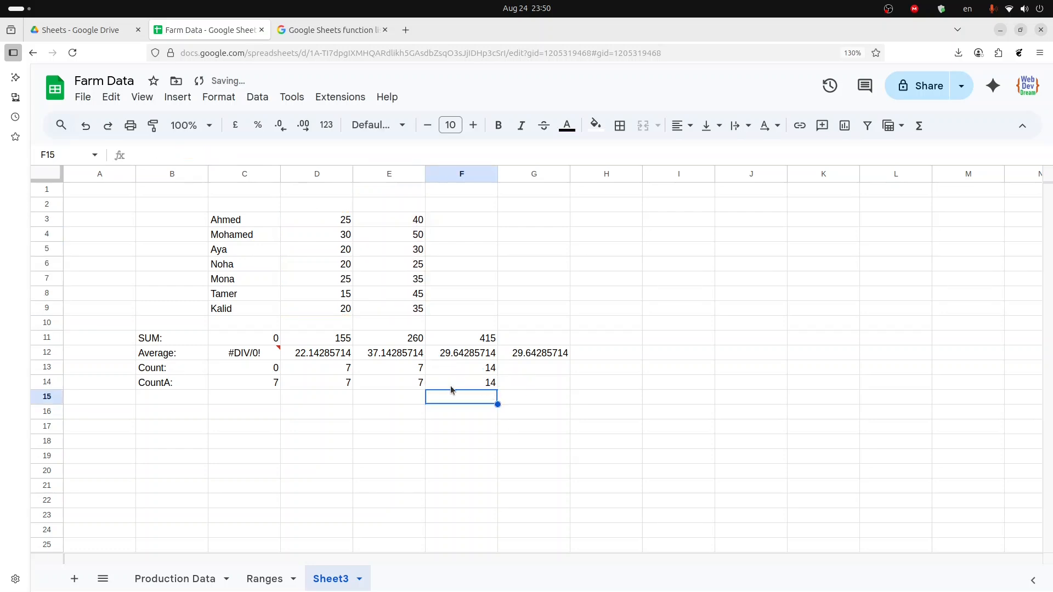
- Extend the F14 COUNTA formula with the names range C3:C9 as a third argument
click(472, 386)
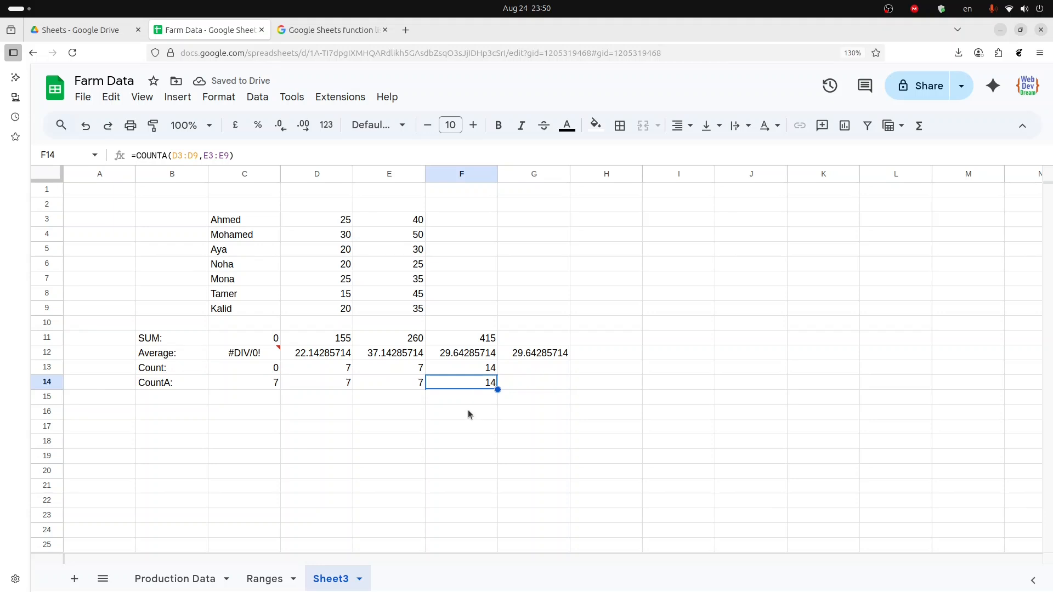
key(F2)
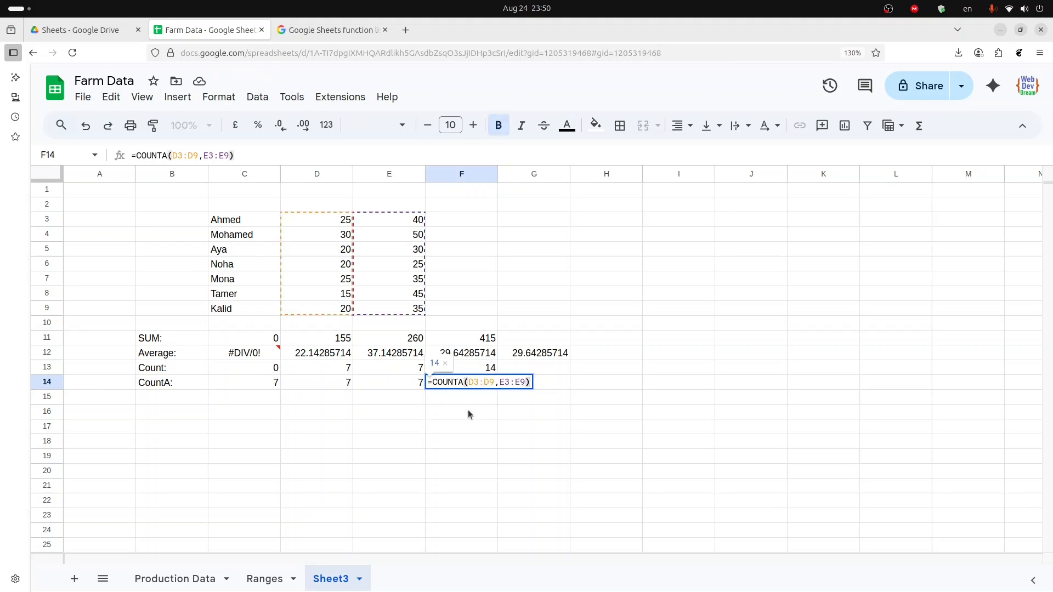
key(Left)
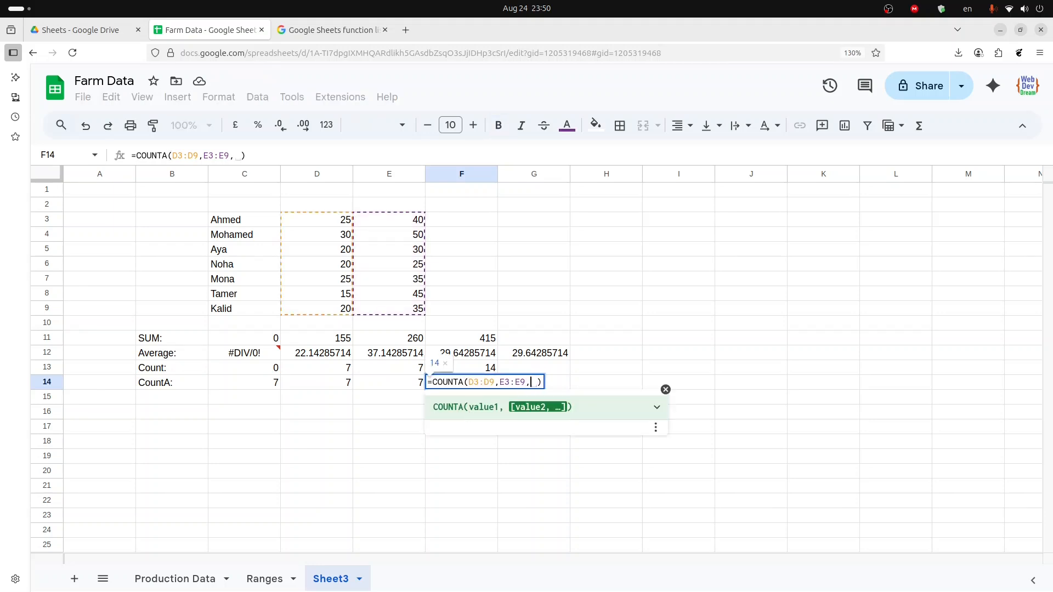
text(,)
key(Up)
key(Left)
key(Left)
key(Left)
key(Up)
key(Up)
key(Up)
key(Up)
key(Up)
key(Up)
key(Up)
key(Up)
key(Up)
key(Up)
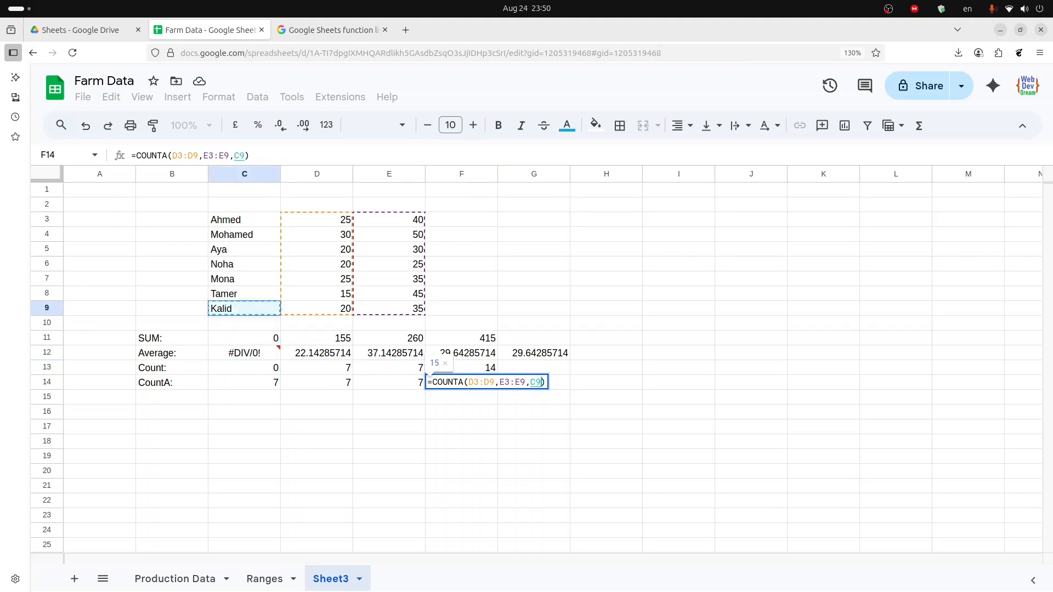
key(ctrl+shift+Down)
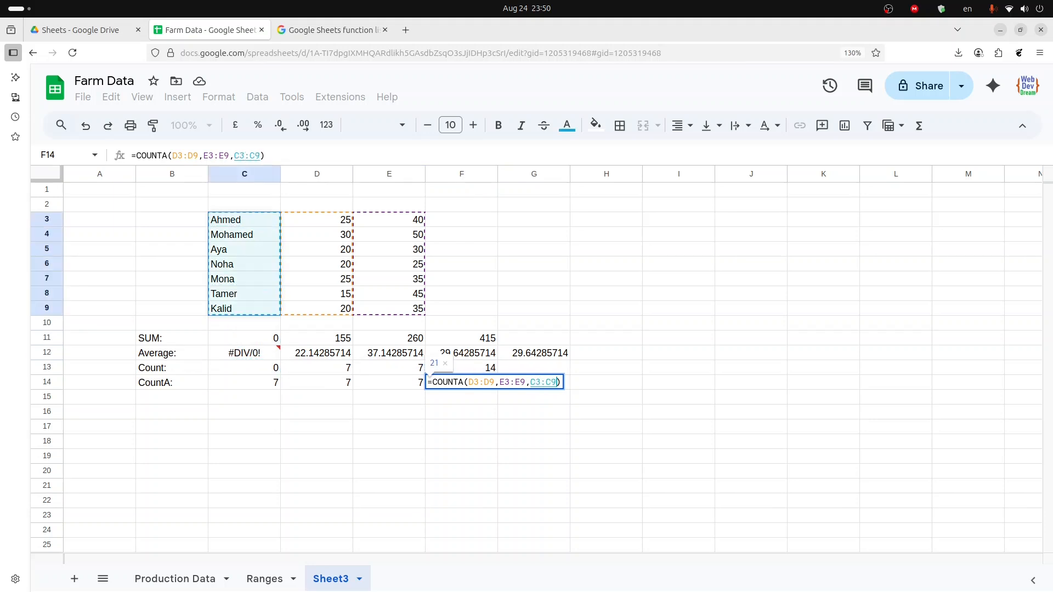
key(Return)
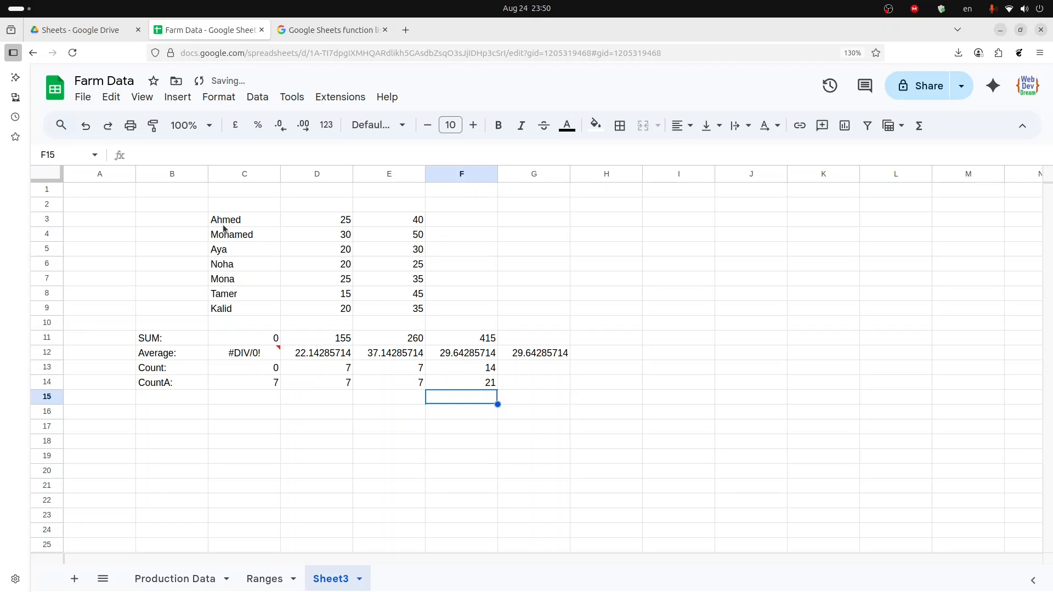
drag(224, 226, 392, 311)
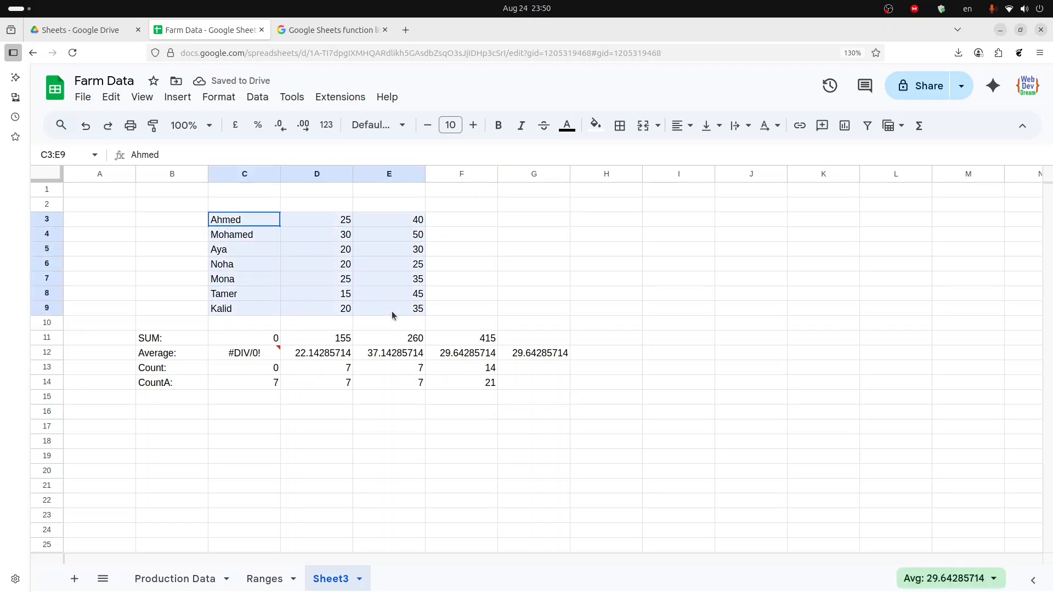
click(462, 383)
- Label cell B15 as Min: beneath the CountA row
click(168, 397)
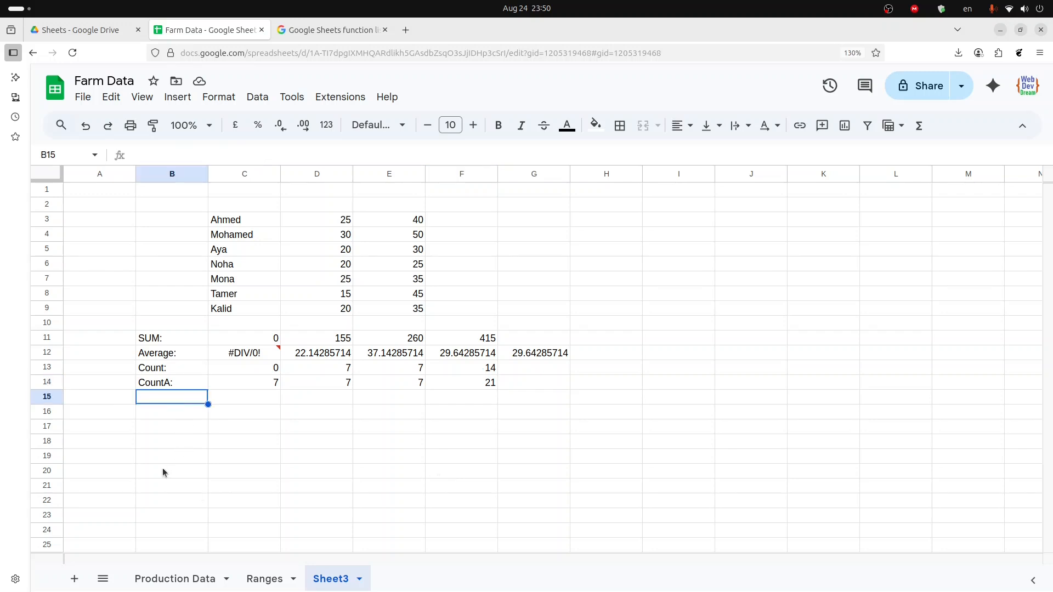
text(Min)
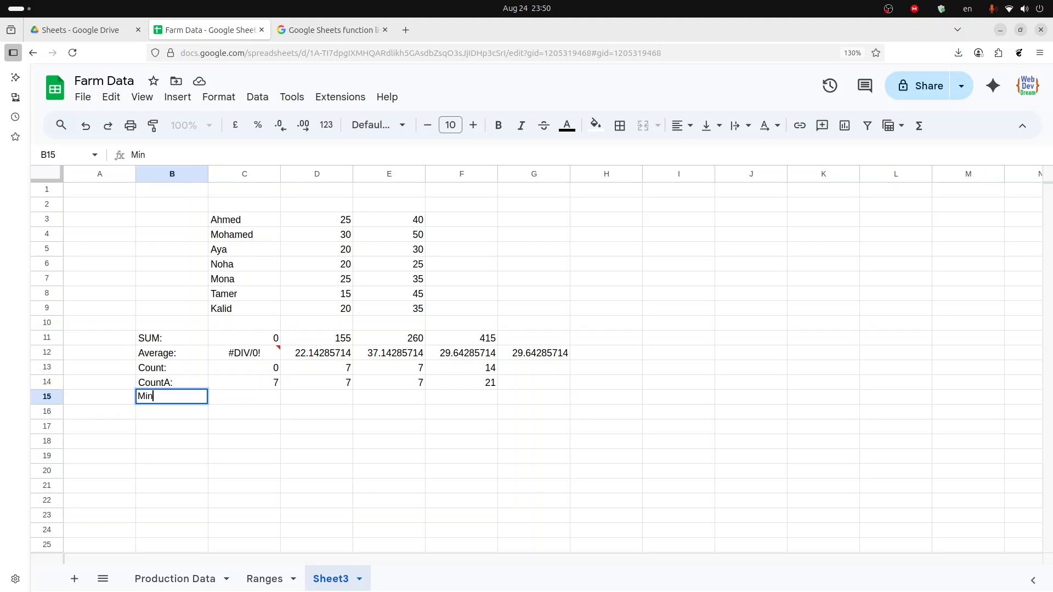
text(:)
key(Tab)
- Enter a MIN formula in C15 over the names range C3:C9
text(=min)
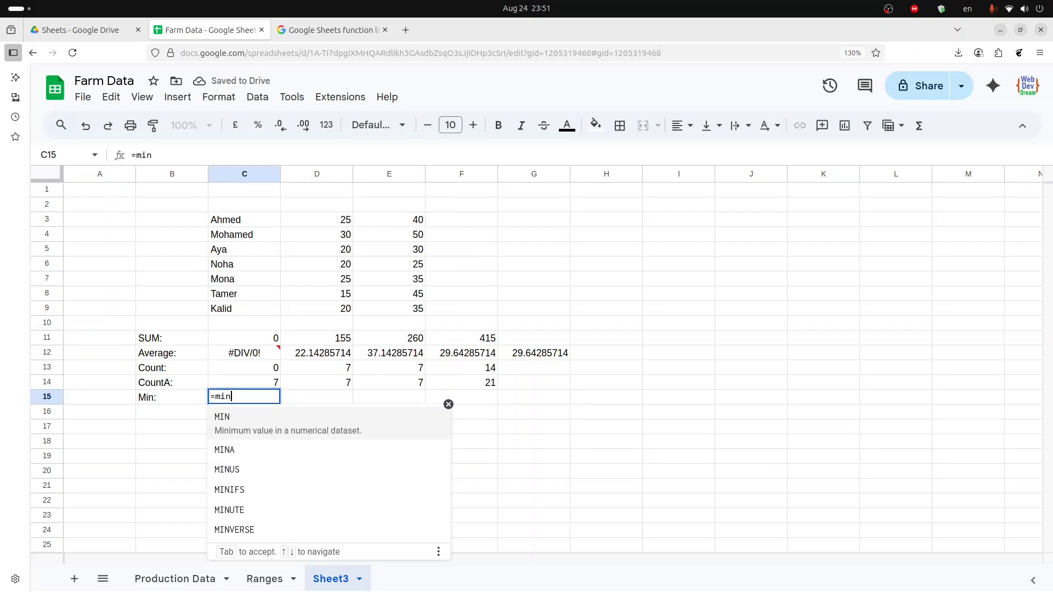
key(Tab)
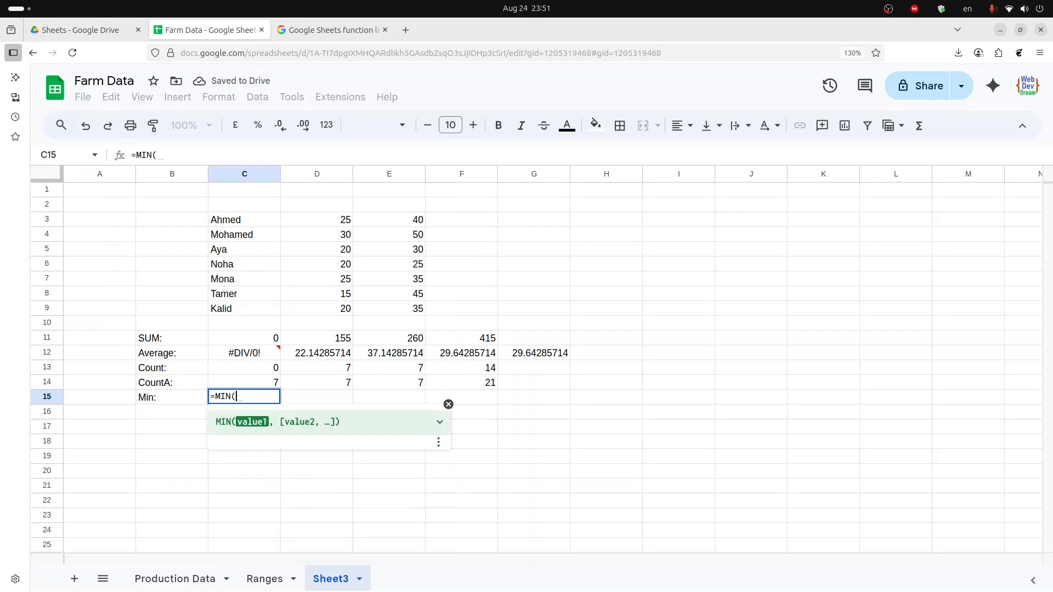
key(Up)
key(Up)
key(Up)
key(Up)
key(Up)
key(Up)
key(Up)
key(Up)
key(Up)
key(Up)
key(Up)
key(Up)
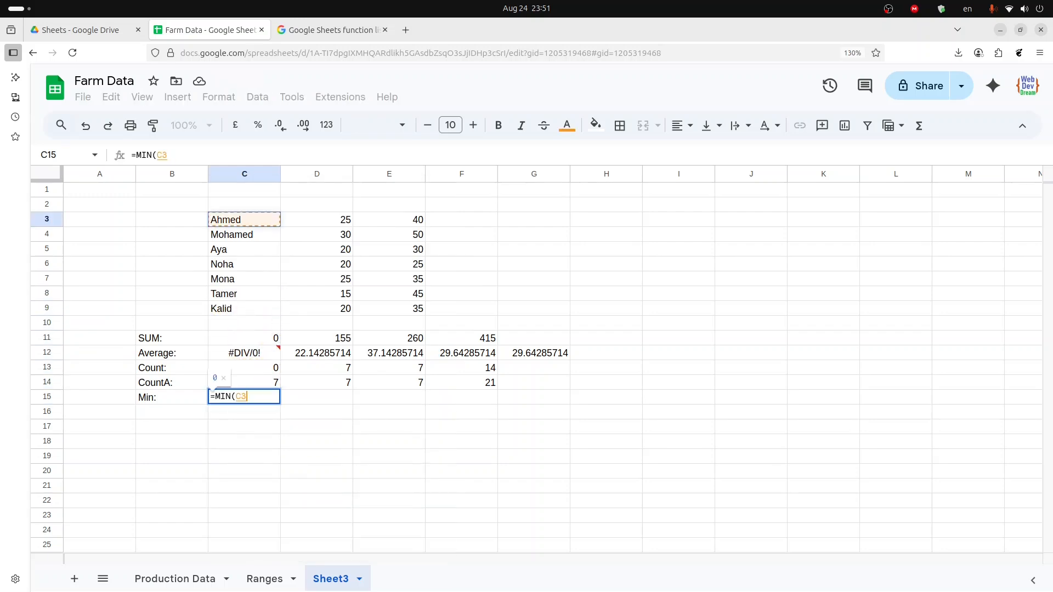
key(ctrl+shift+Down)
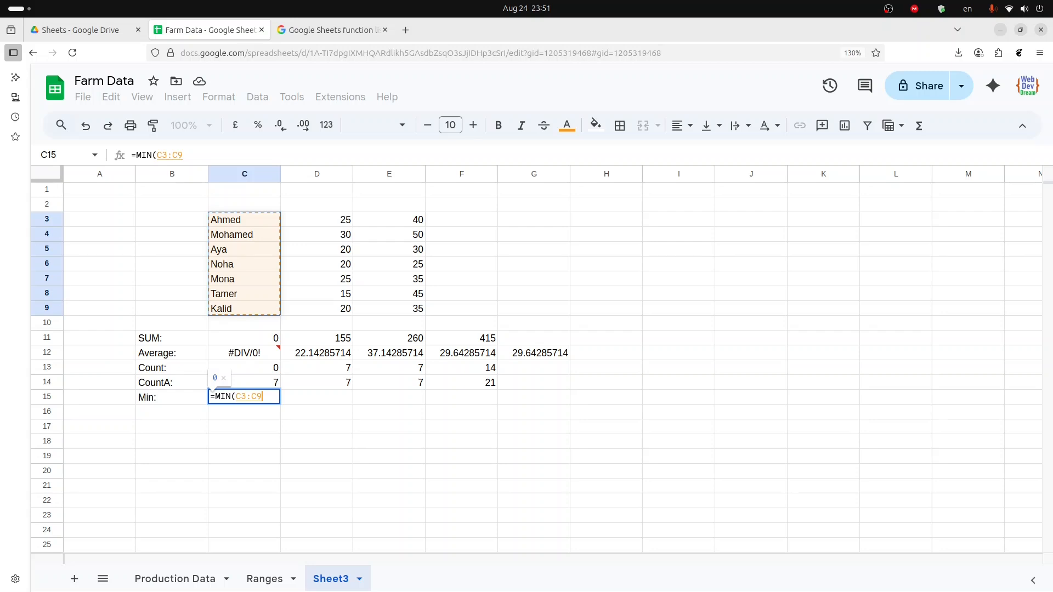
key(Return)
- Paste the MIN formula across C15:E15 so each column gets its minimum
key(Up)
key(Right)
key(Right)
key(Left)
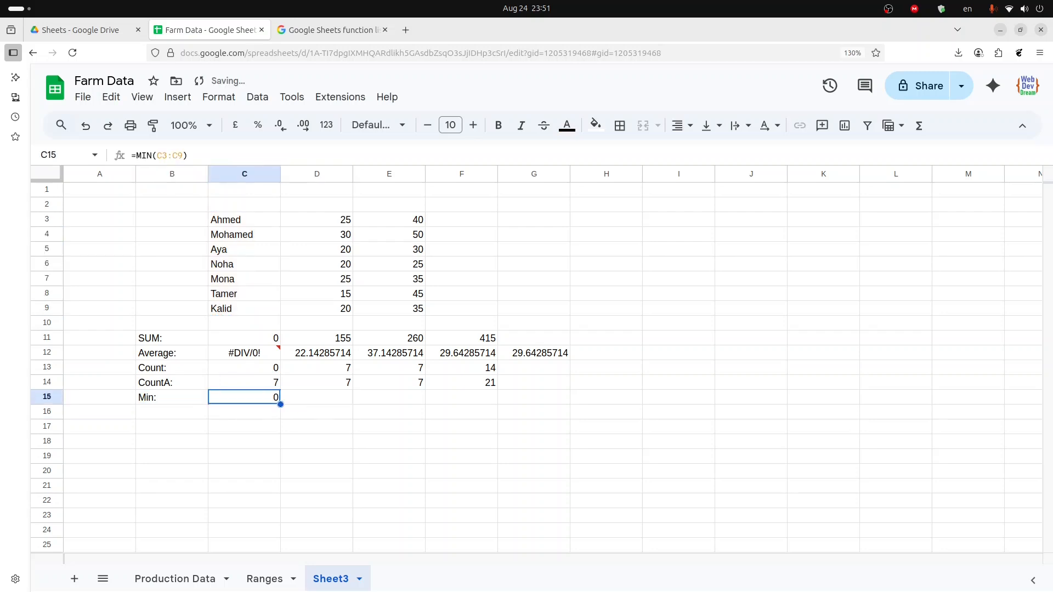
key(Right)
key(Left)
key(shift+Right)
key(shift+Right)
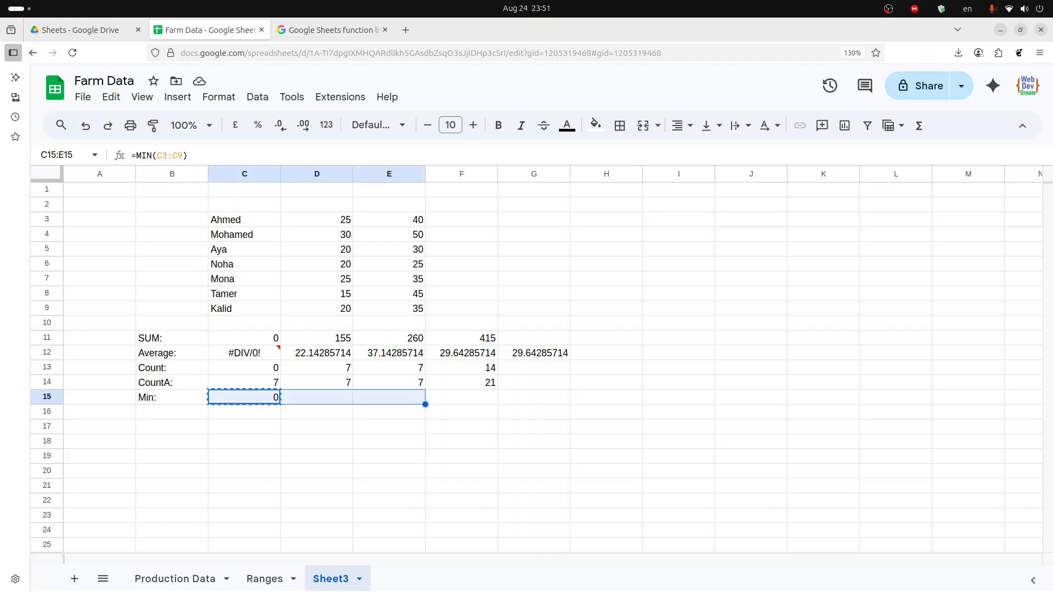
key(ctrl+v)
key(shift+Left)
key(shift+Left)
key(Right)
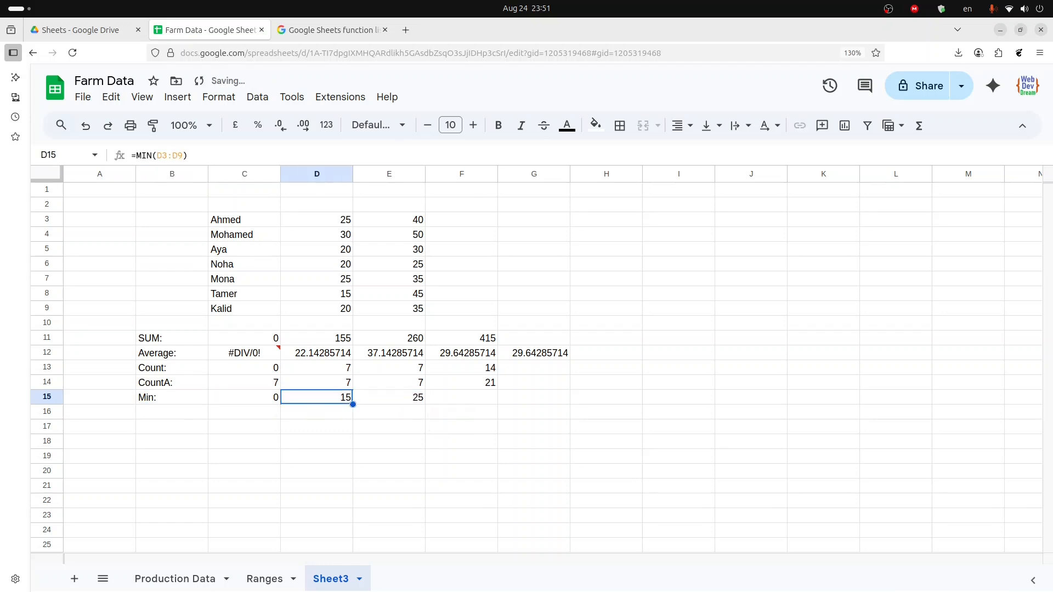
- Examine the number columns D3:D9 and E3:E9 to check their minimum values
key(Up)
key(Up)
key(Up)
key(Up)
key(Up)
key(Up)
key(Up)
key(Up)
key(Up)
key(Up)
key(Up)
key(Up)
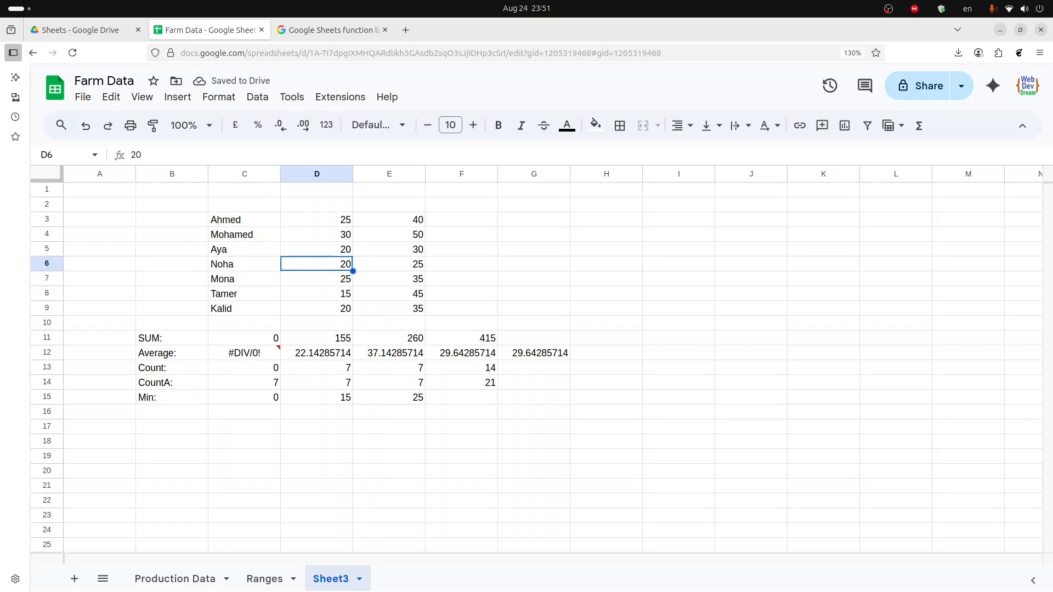
key(ctrl+shift+Down)
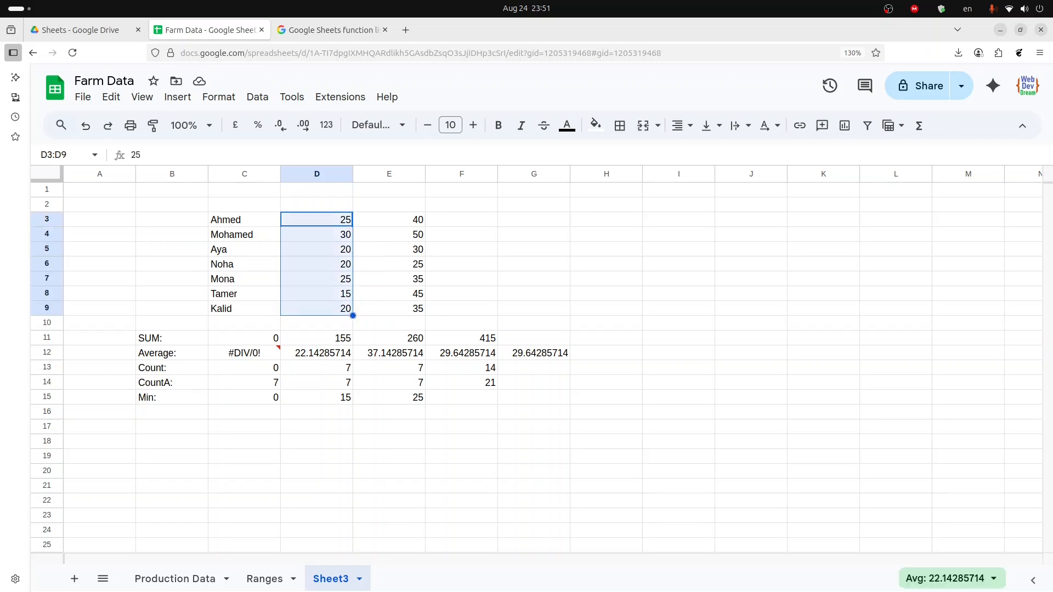
key(Right)
key(Down)
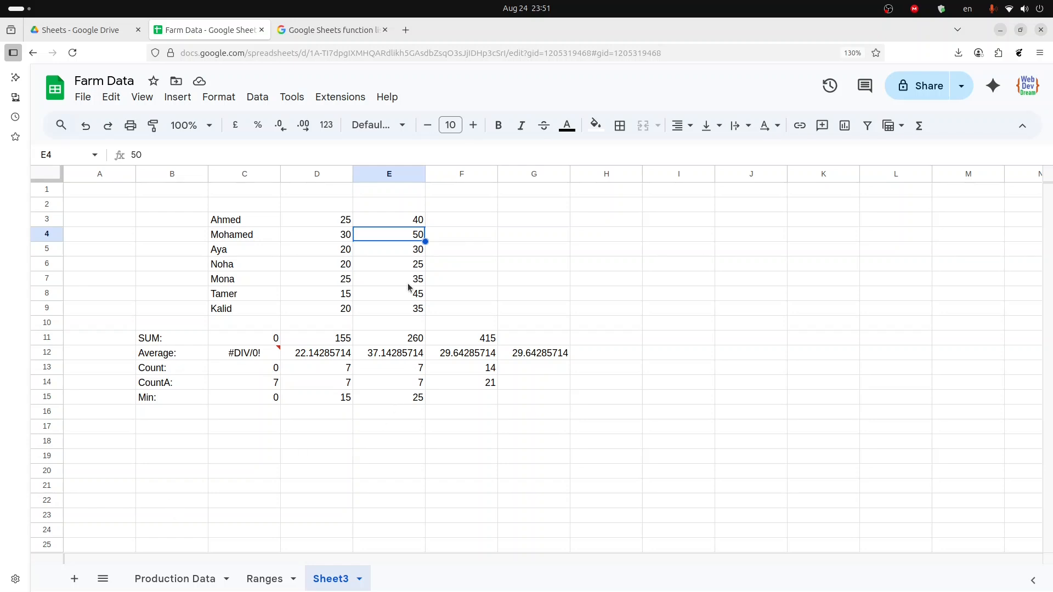
drag(402, 219, 413, 311)
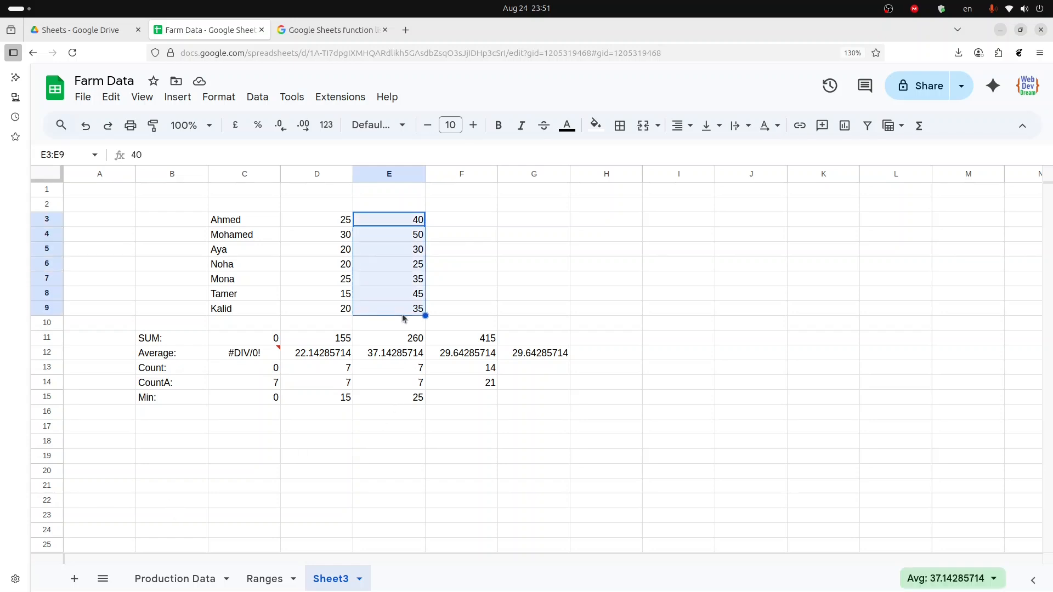
- Enter a MIN formula in F15 over the whole table range C3:E9
click(446, 395)
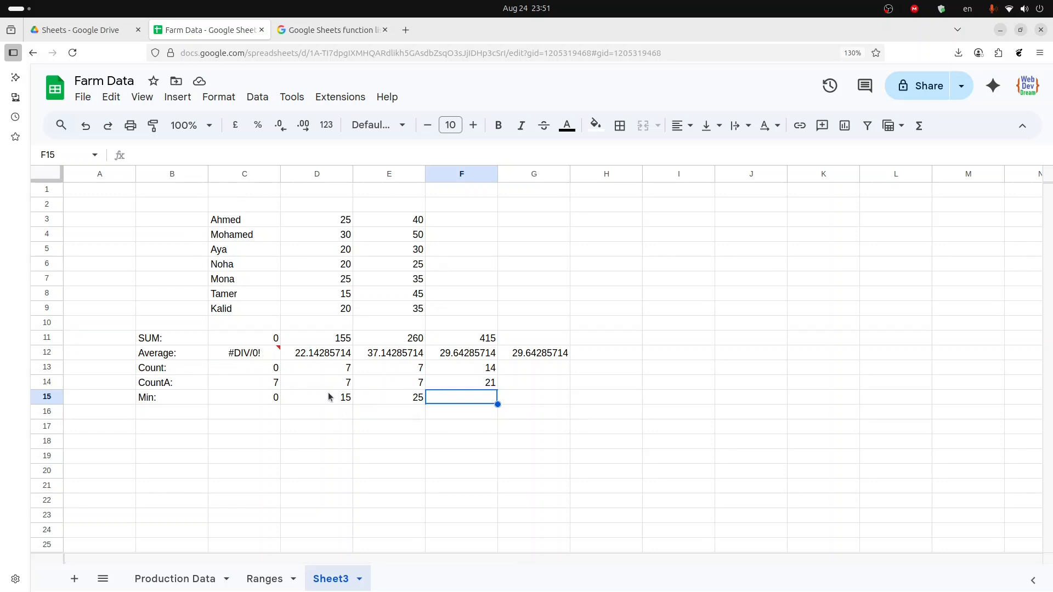
text(=)
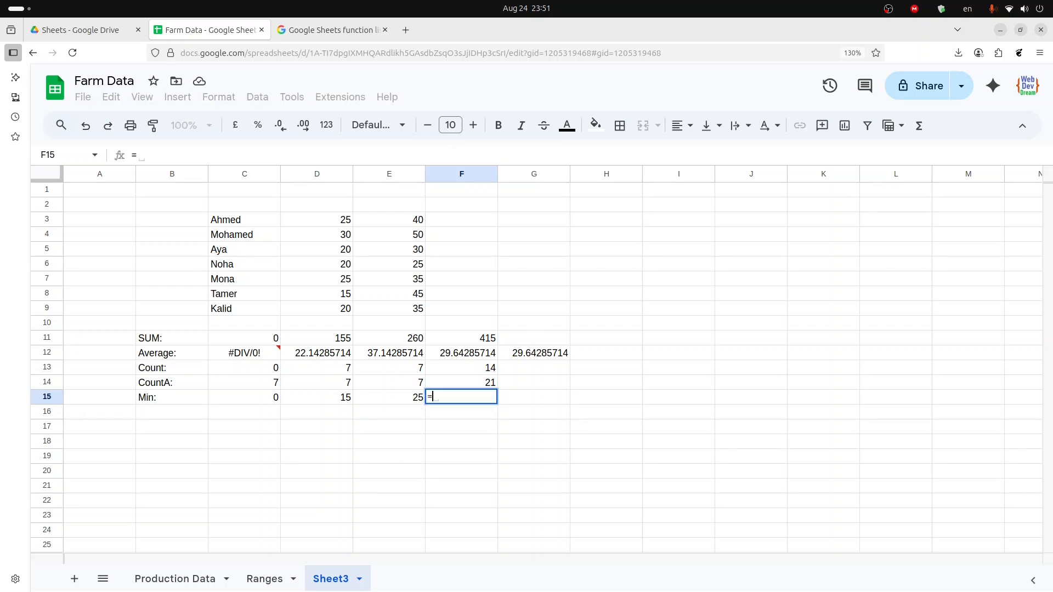
text(min)
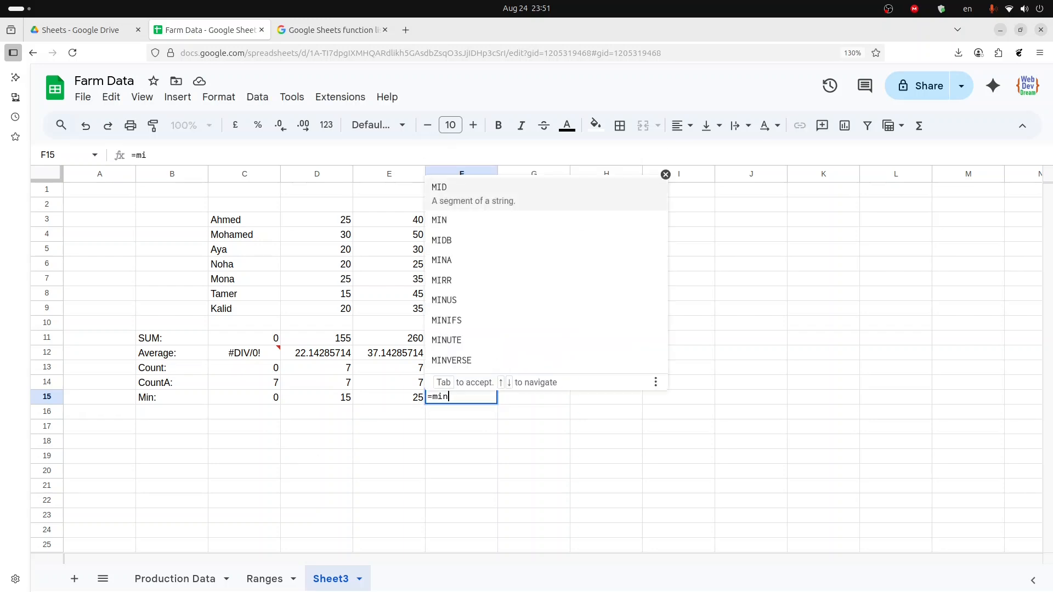
key(Tab)
key(Up)
key(Up)
key(Up)
key(Up)
key(Up)
key(Up)
key(Left)
key(Left)
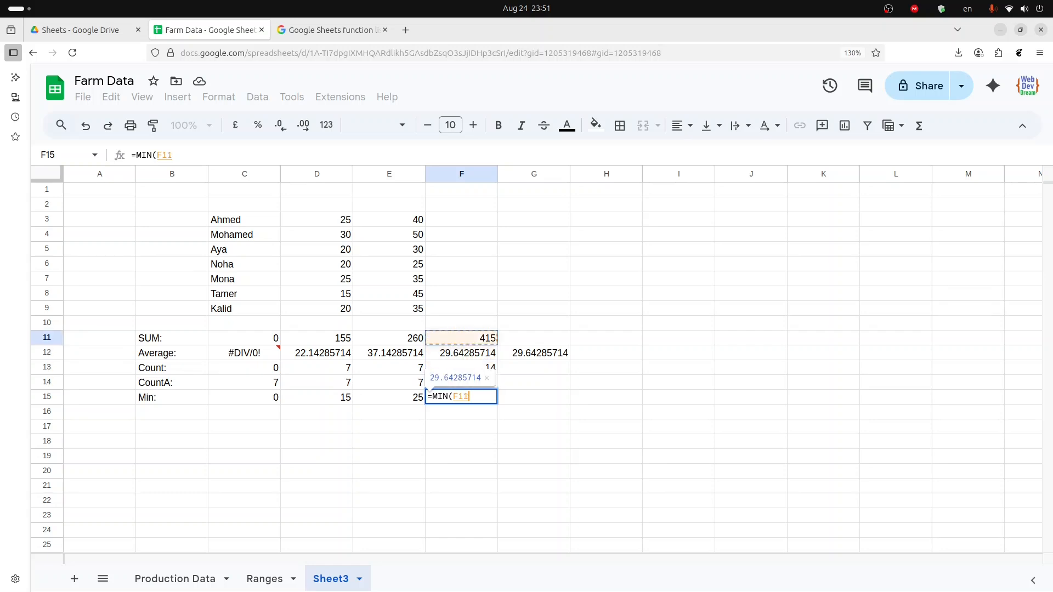
key(Left)
key(ctrl+Up)
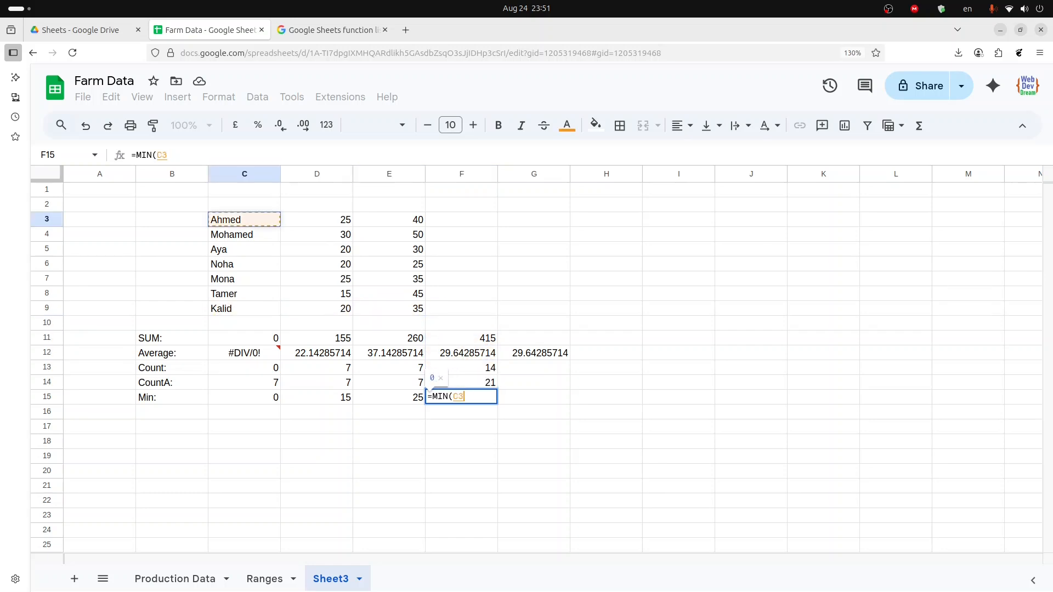
key(ctrl+shift+Right)
key(ctrl+shift+Down)
key(Return)
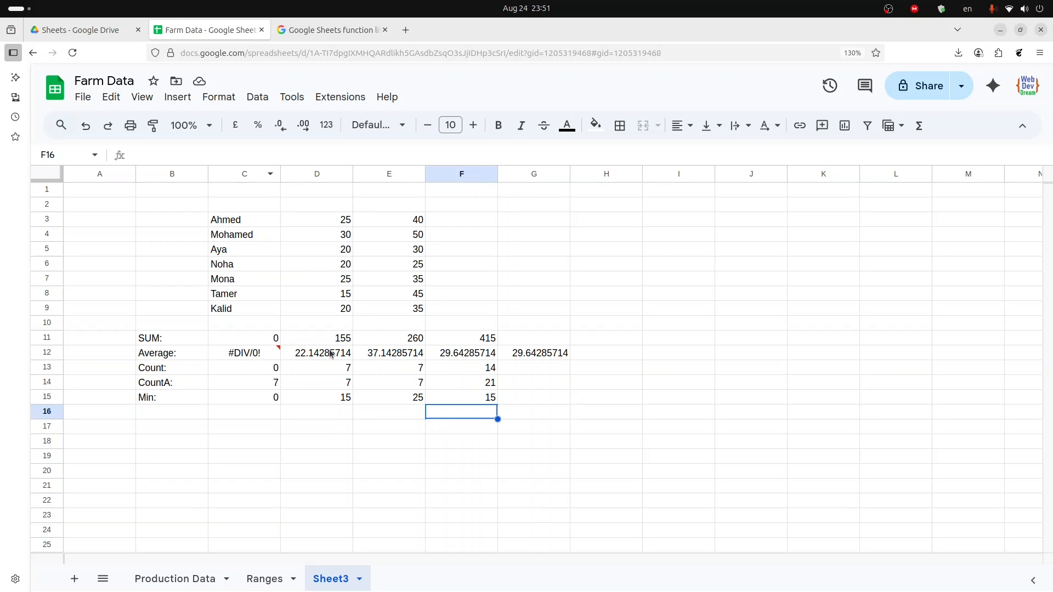
click(157, 413)
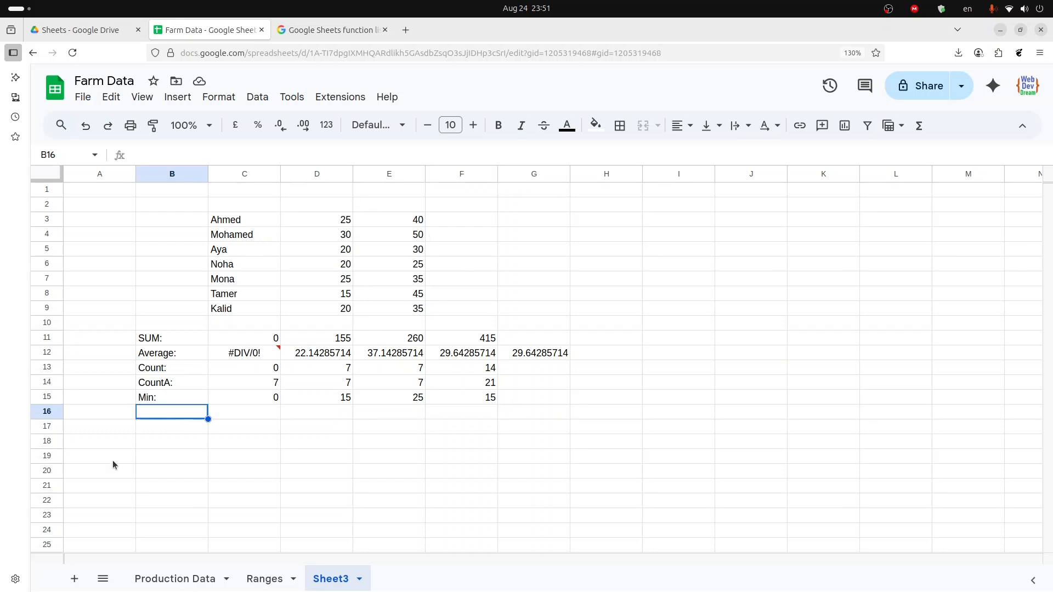
- Label row 16 as Max: and enter a MAX formula in C16 over the names range C3:C9
text(Max)
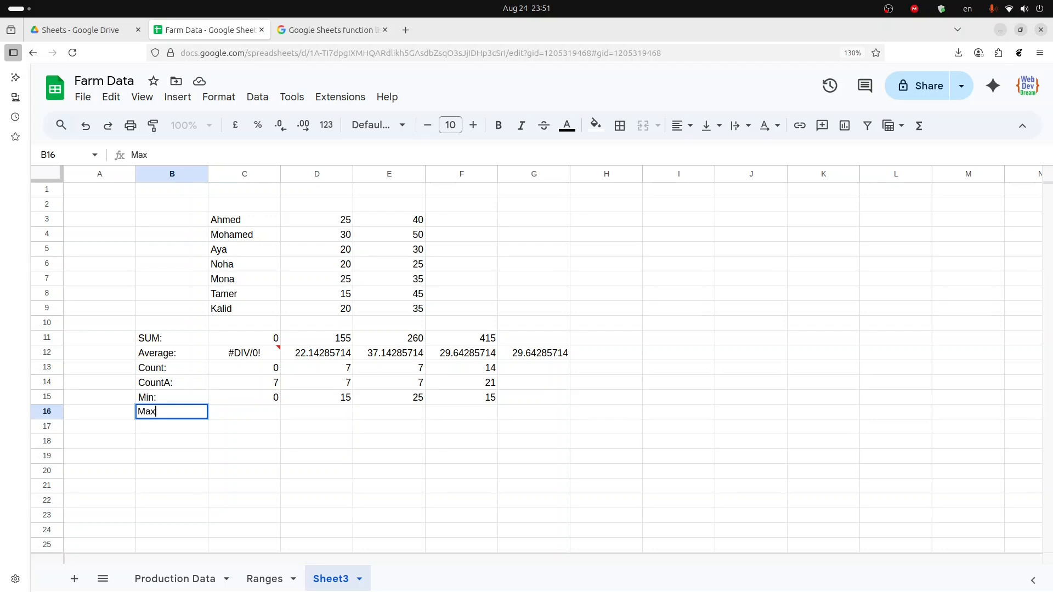
text(:)
key(Tab)
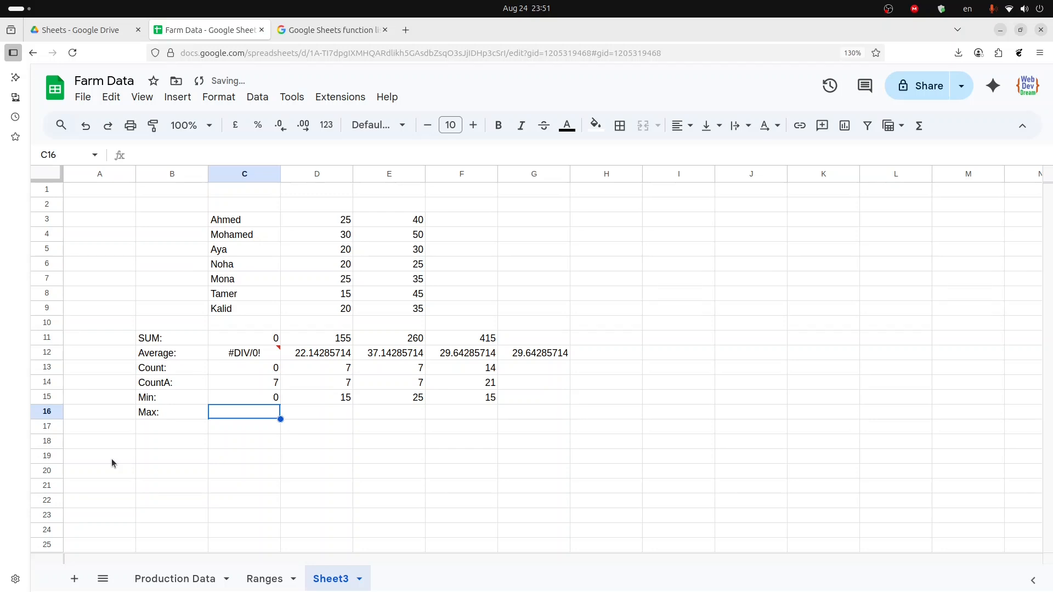
text(M)
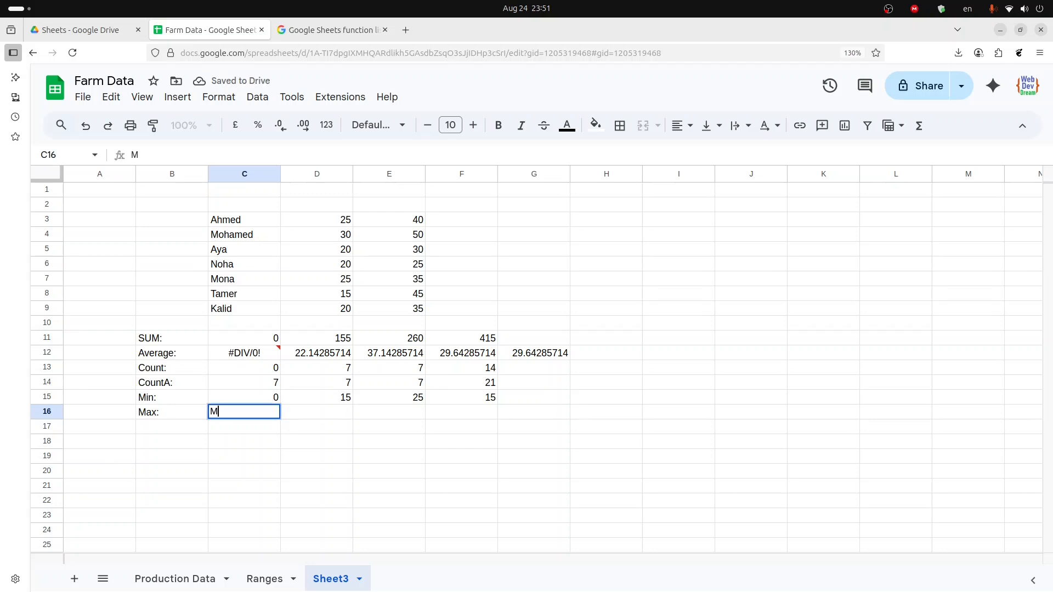
key(BackSpace)
text(=)
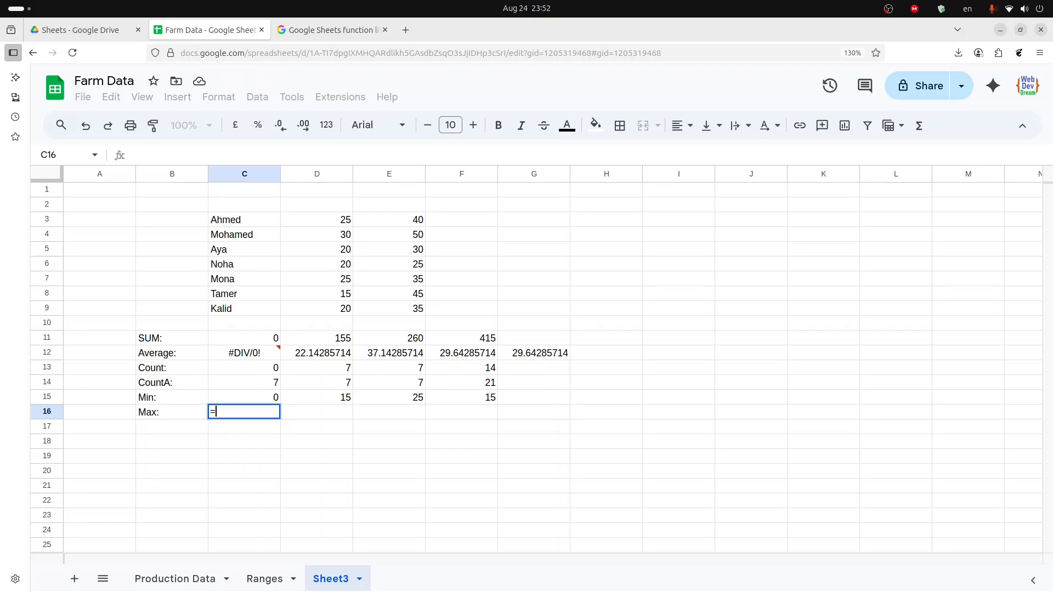
text(ma)
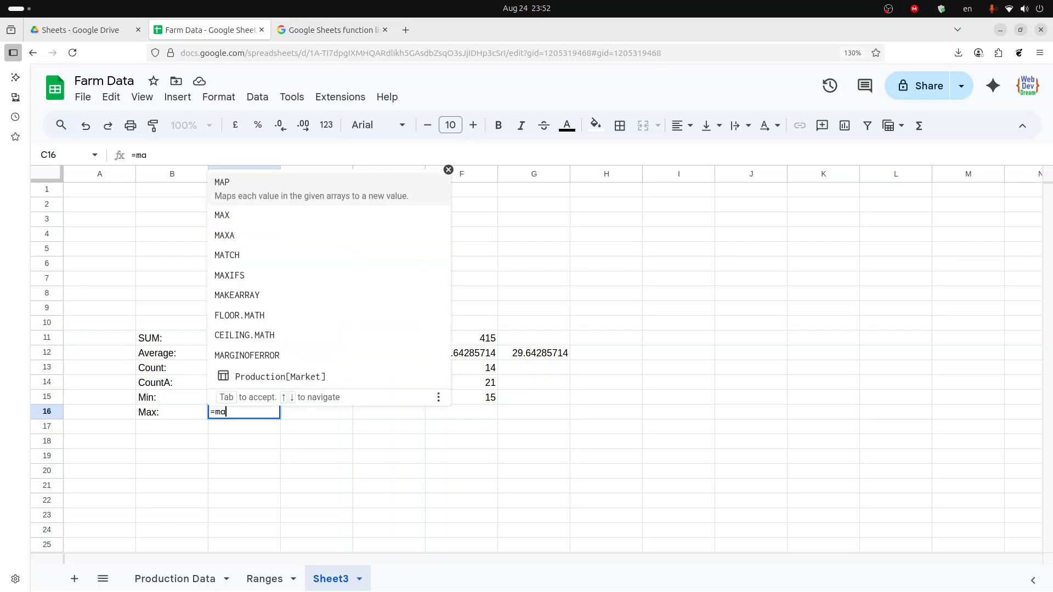
key(Down)
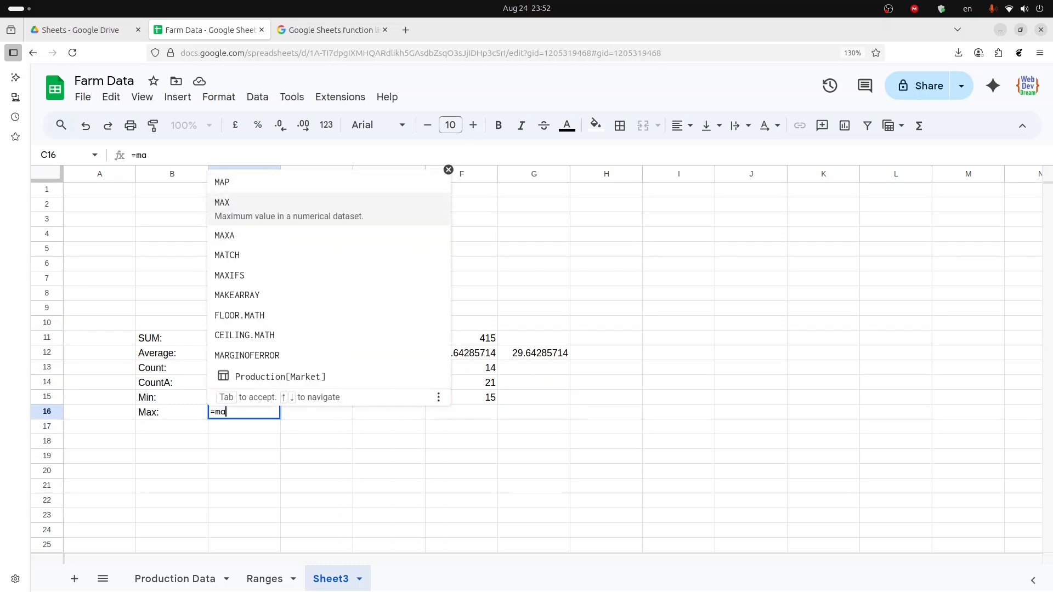
key(Tab)
key(Up)
key(Up)
key(Up)
key(Up)
key(Up)
key(Up)
key(Up)
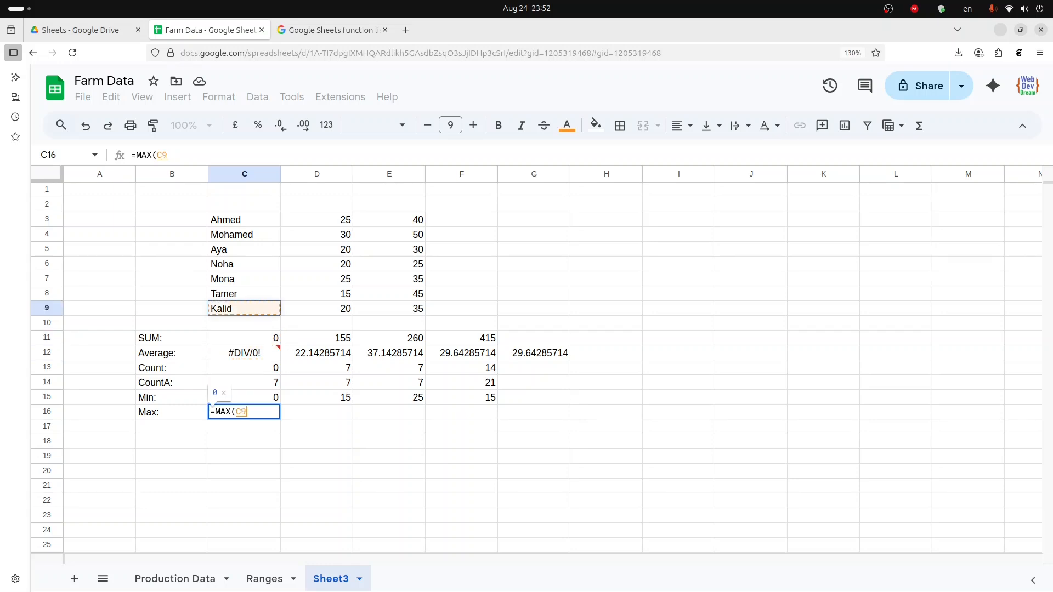
key(ctrl+Up)
key(ctrl+shift+Down)
key(Return)
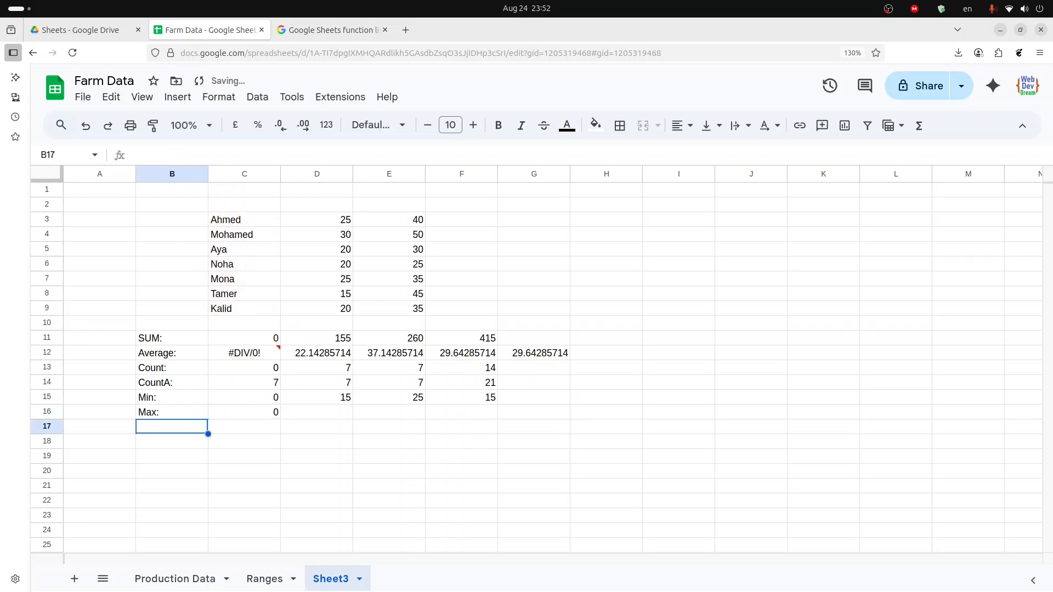
- Paste the MAX formula across C16:E16 so each column gets its maximum
key(Up)
key(Right)
key(Left)
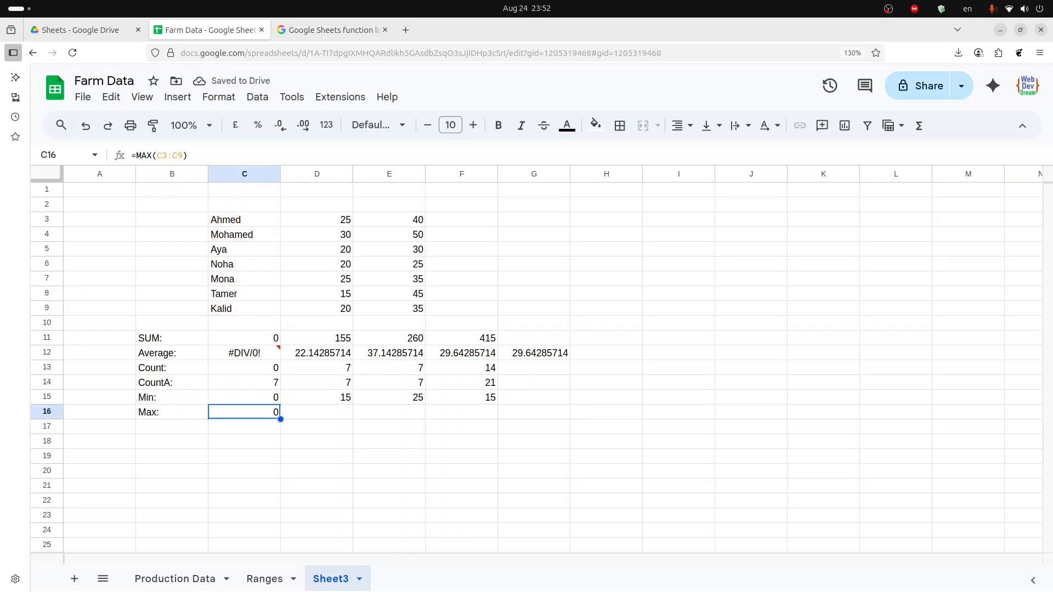
key(shift+Right)
key(shift+Right)
key(ctrl+v)
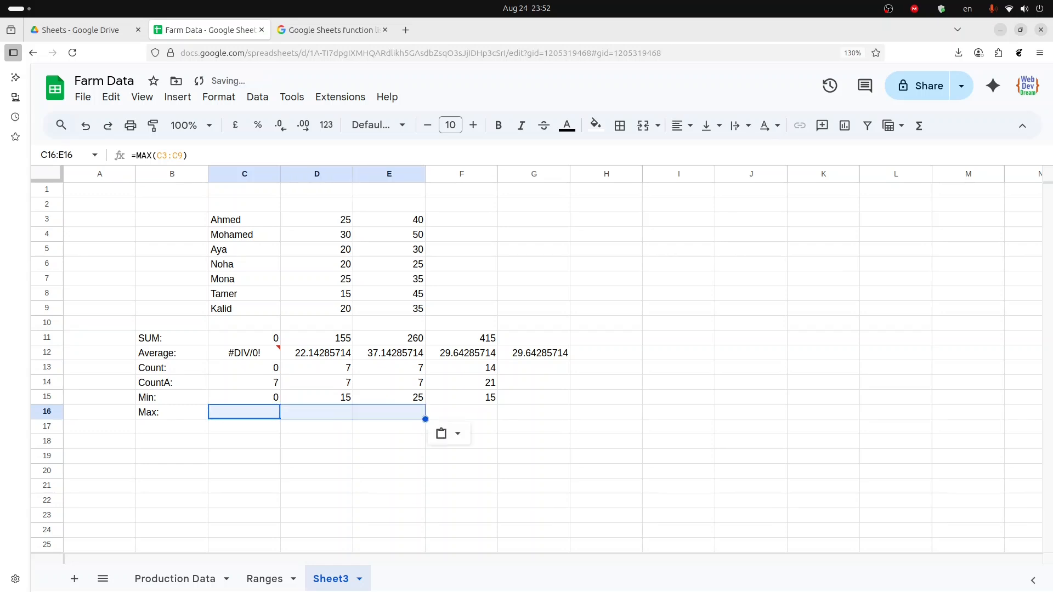
key(Left)
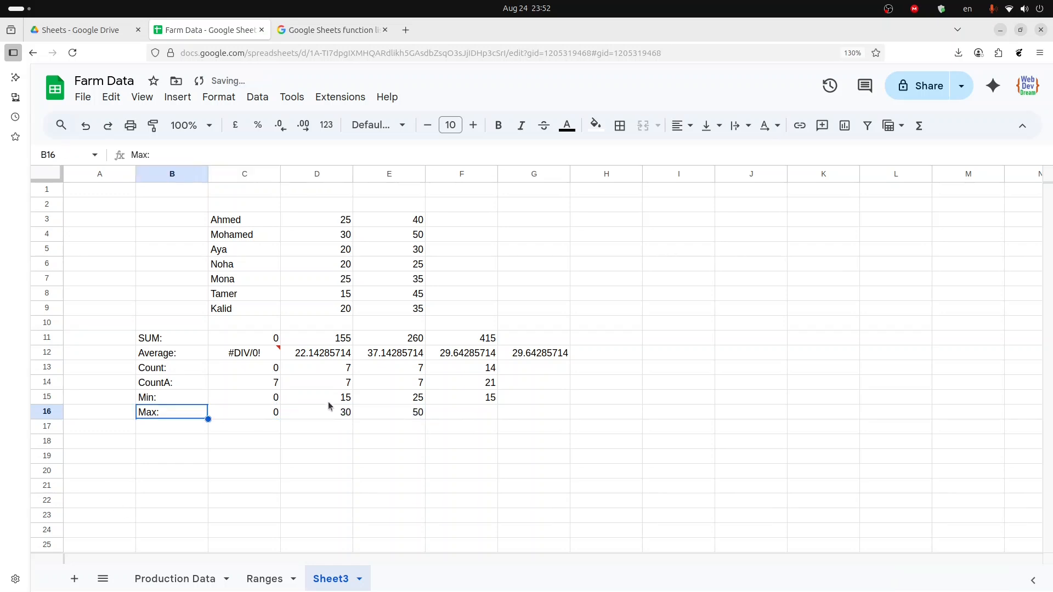
key(Right)
key(Right)
- Enter a MAX formula in F16 over the whole table range C3:E9
drag(329, 222, 328, 308)
click(372, 417)
drag(400, 220, 401, 310)
click(446, 413)
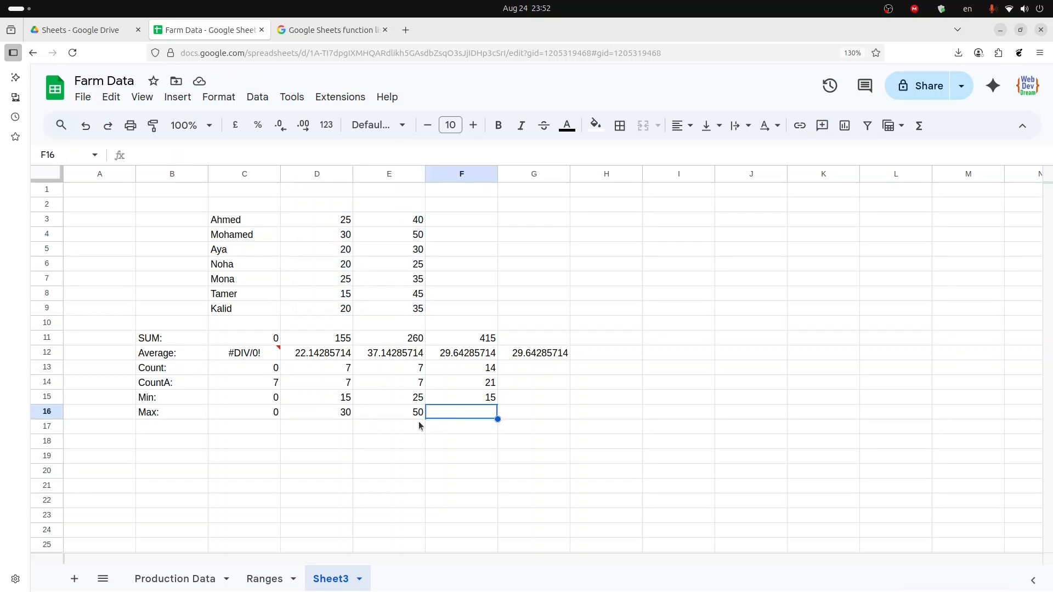
text(=max)
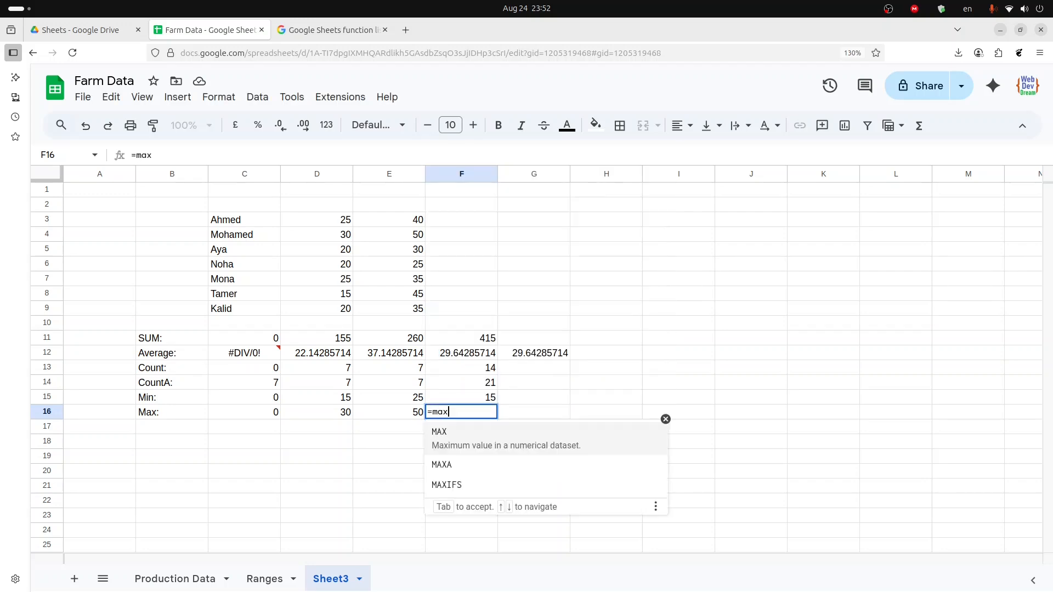
key(Tab)
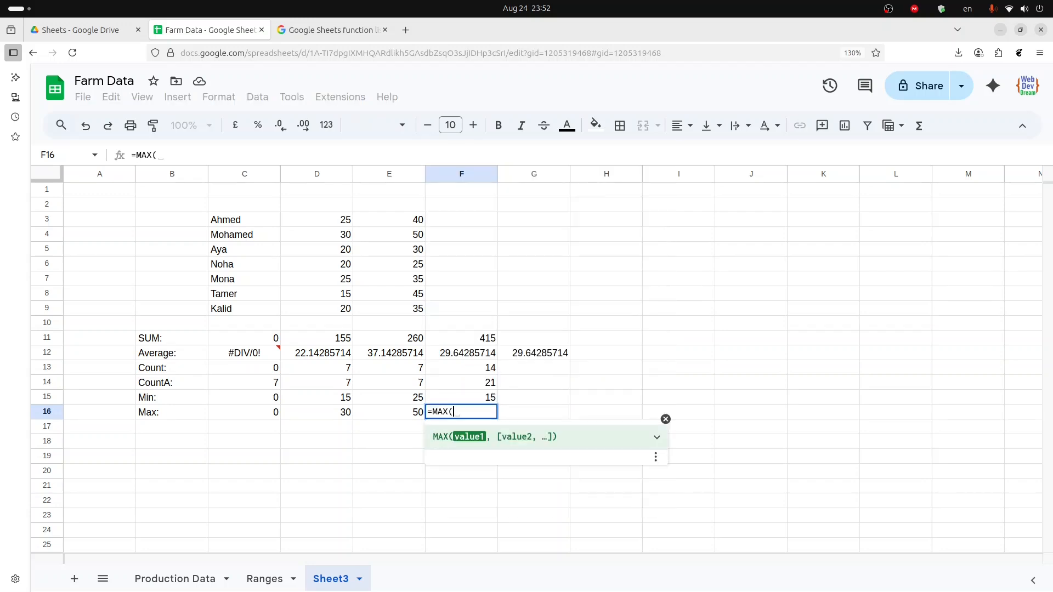
key(Up)
key(Up)
key(Up)
key(Up)
key(Up)
key(Up)
key(Left)
key(Left)
key(Left)
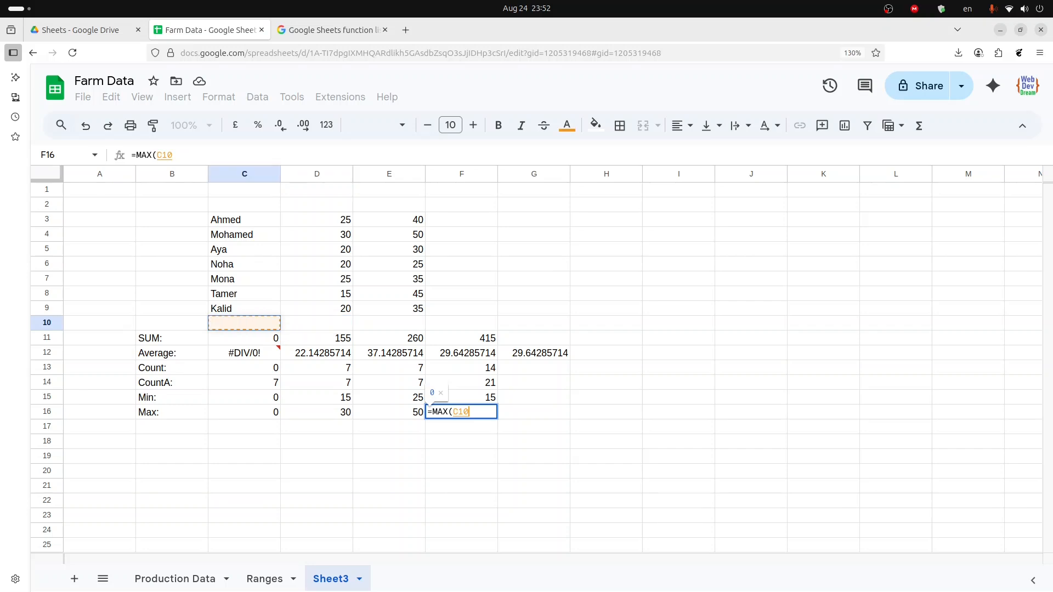
key(Up)
key(ctrl+Up)
key(ctrl+shift+Right)
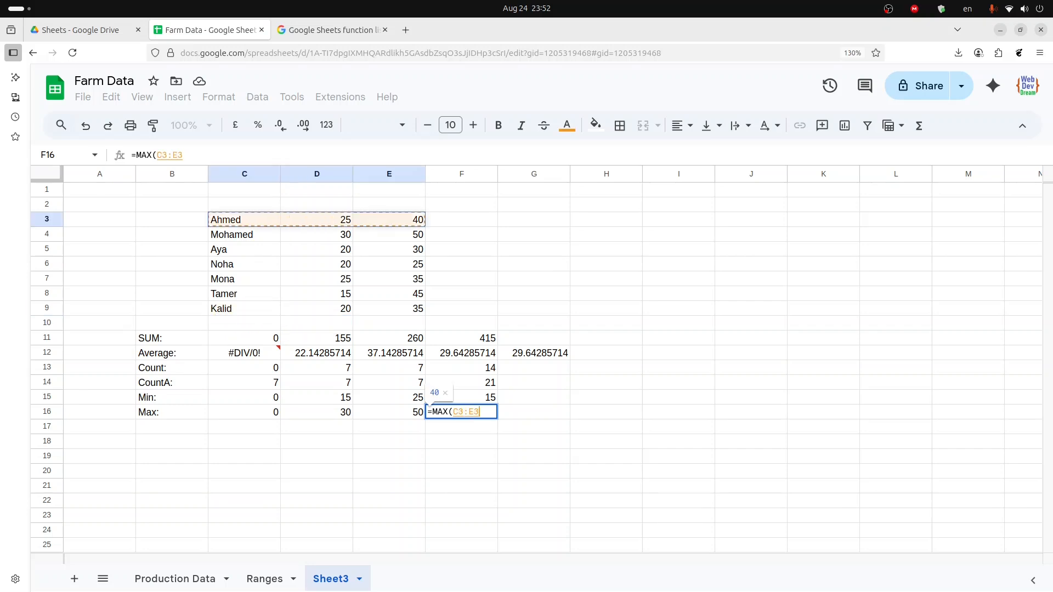
key(ctrl+shift+Down)
key(Return)
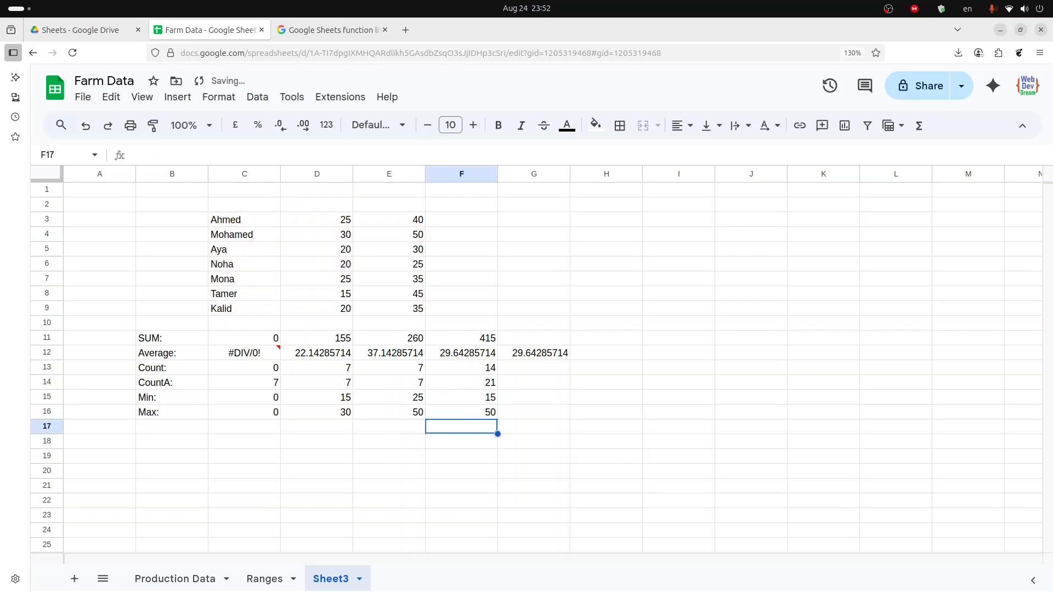
- Review the summary row labels and the MAX formula under the first number column
click(313, 440)
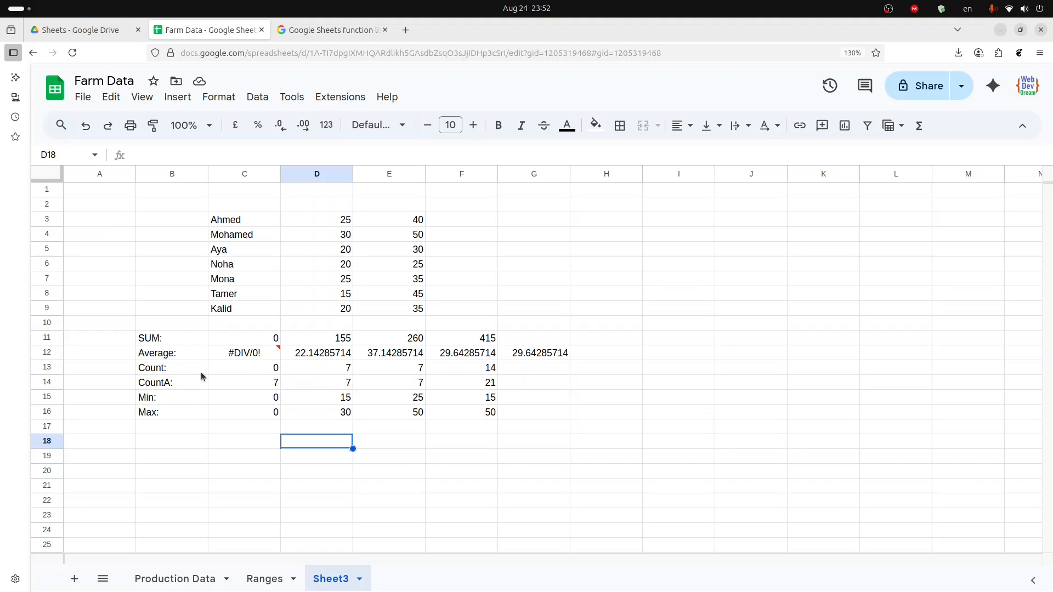
click(181, 338)
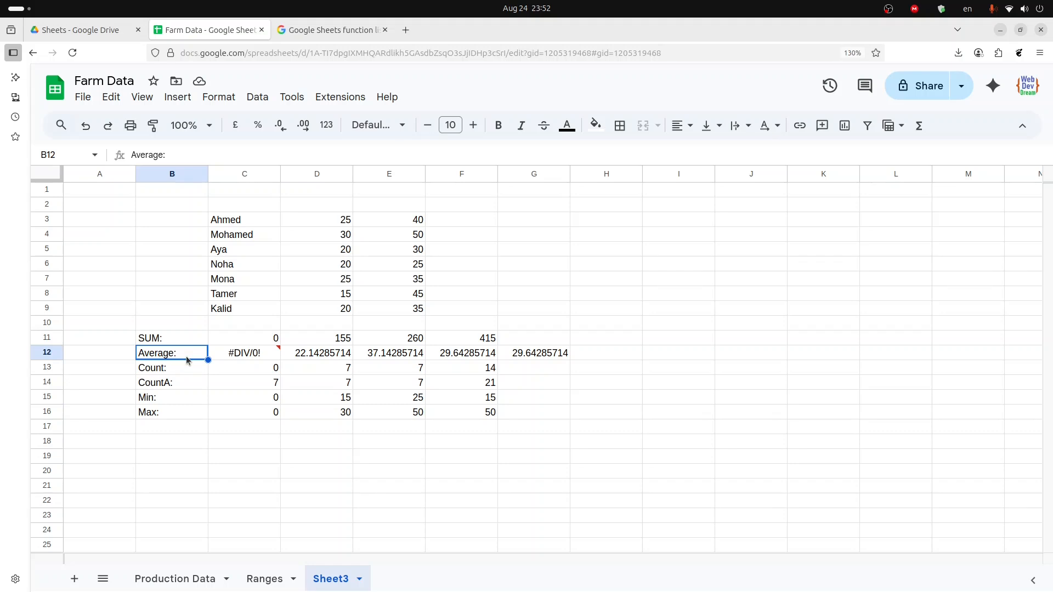
click(188, 372)
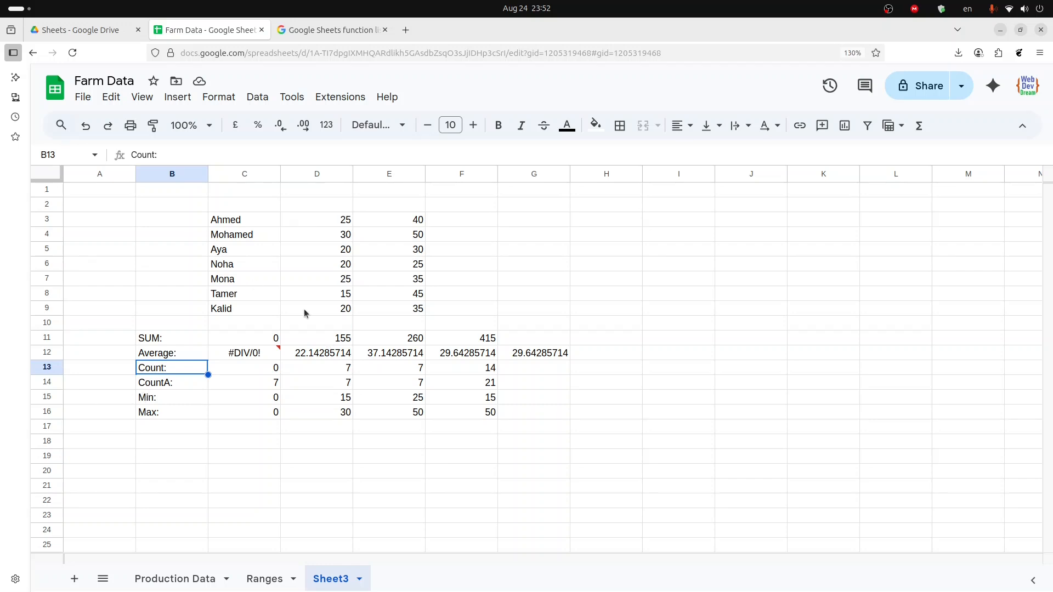
click(170, 389)
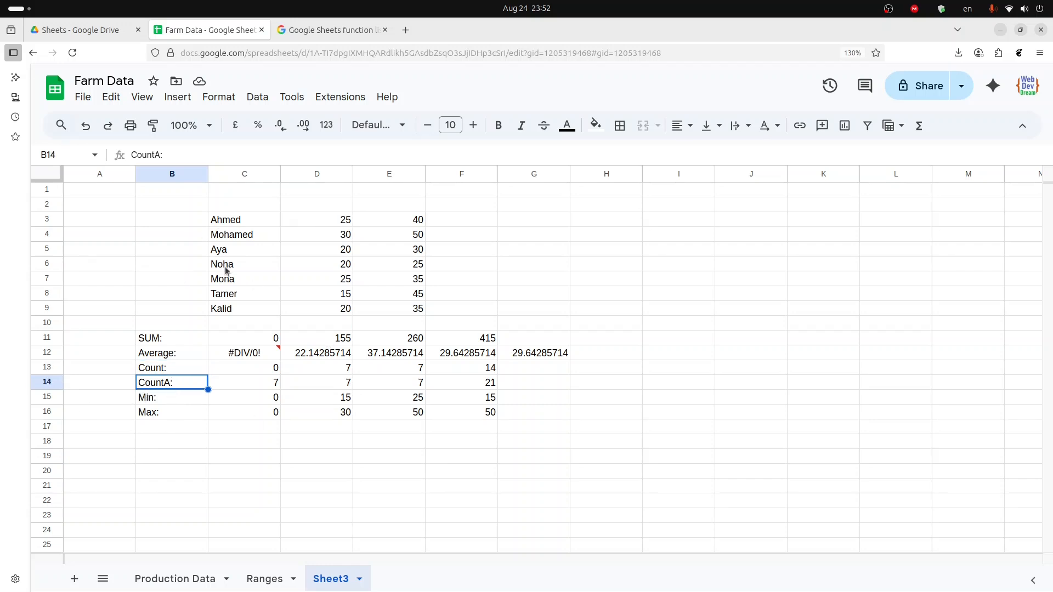
click(159, 400)
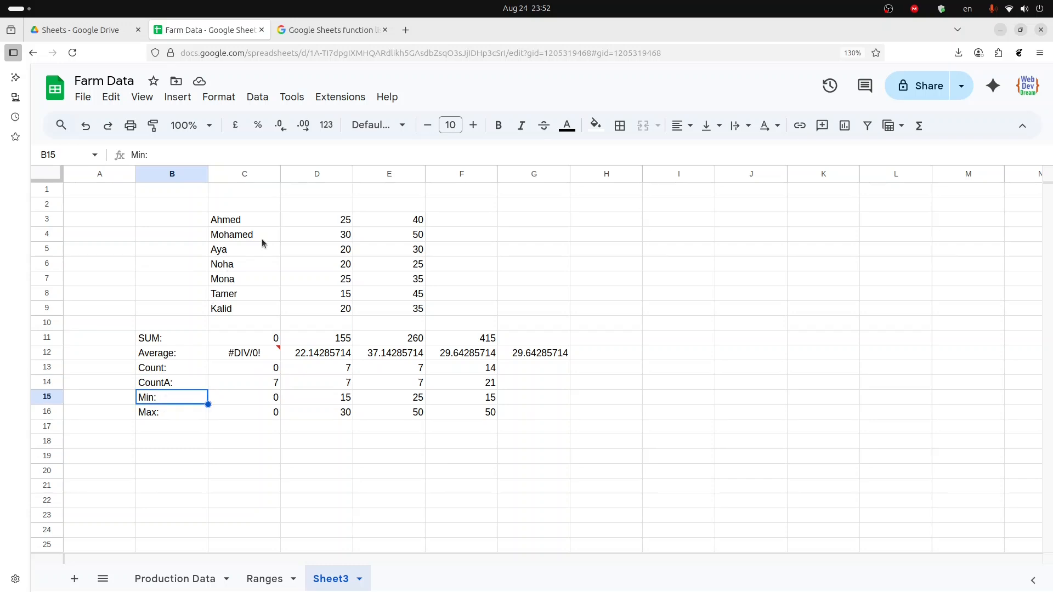
drag(317, 224, 306, 313)
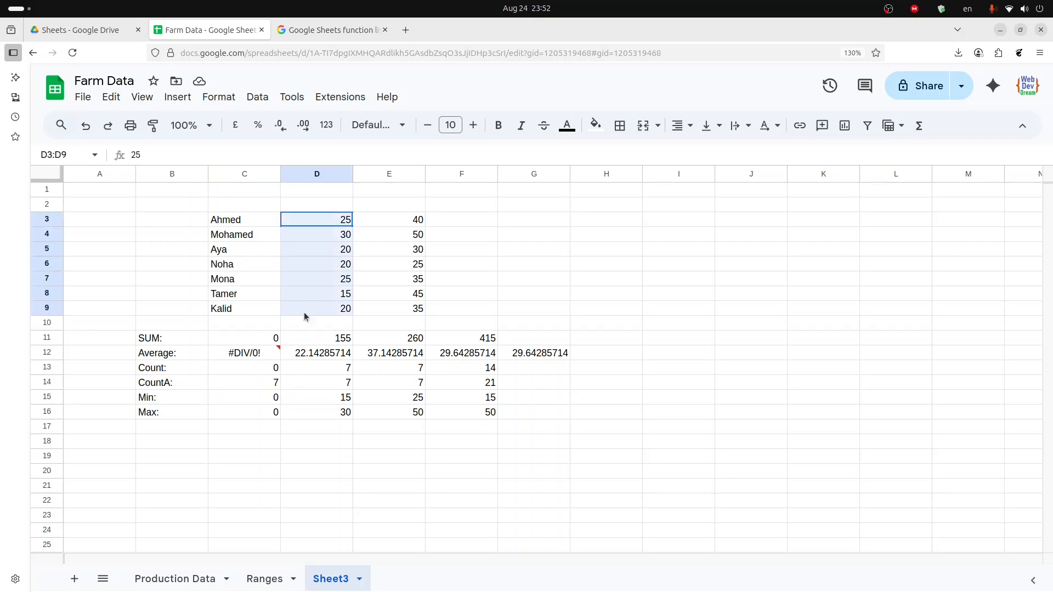
click(156, 417)
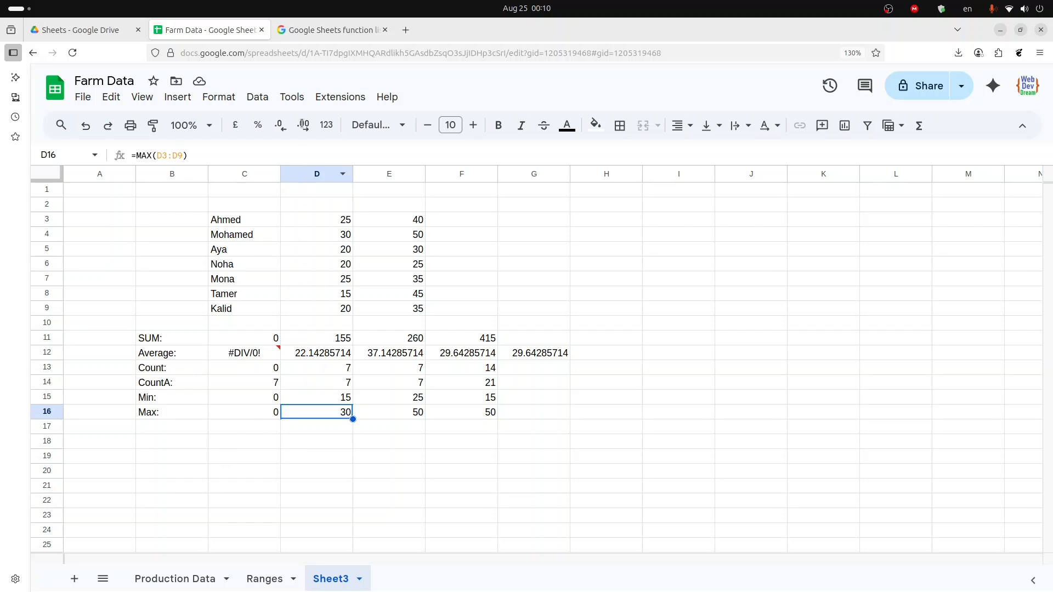
- Browse the Google Sheets function list, opening the category filter options
click(318, 31)
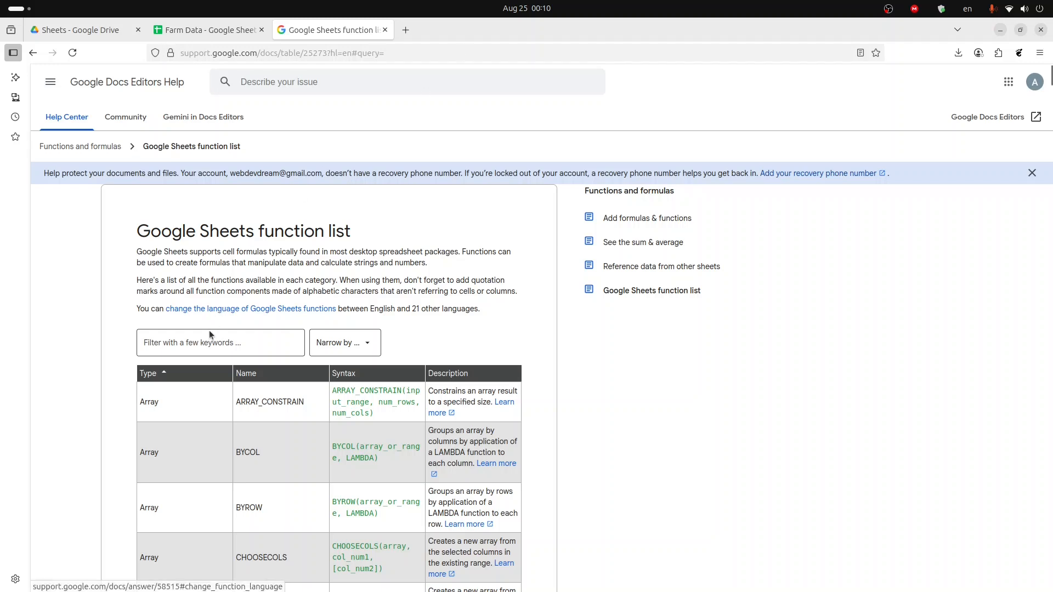
click(168, 342)
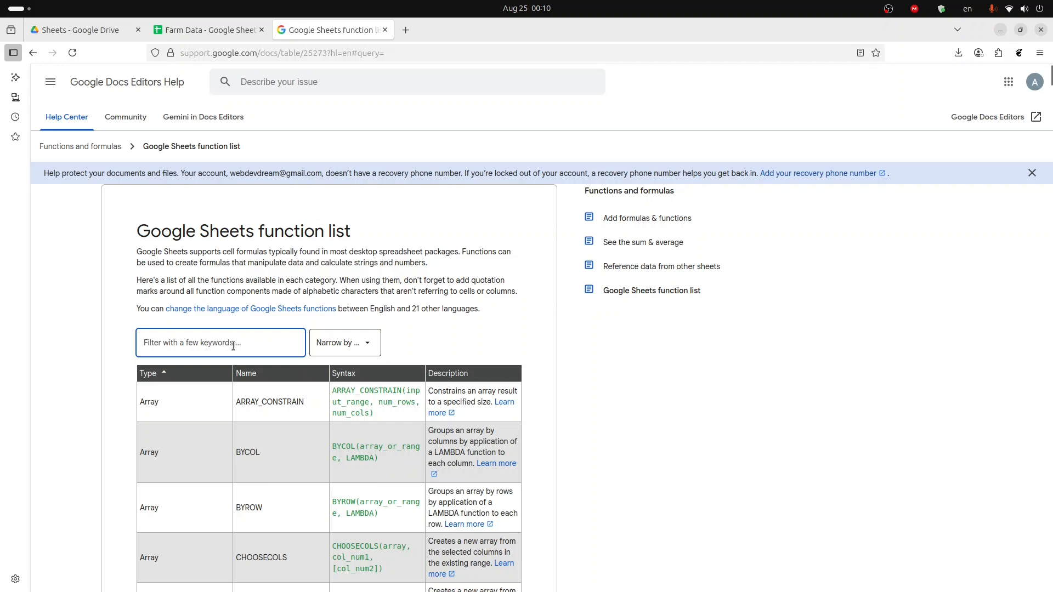
click(334, 345)
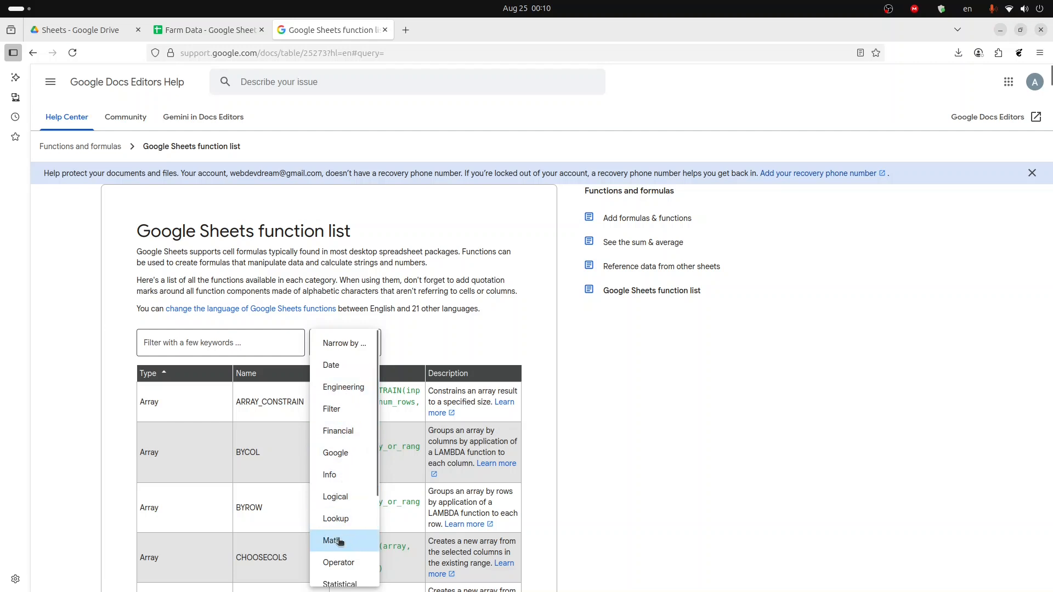
scroll(346, 537, down, 5)
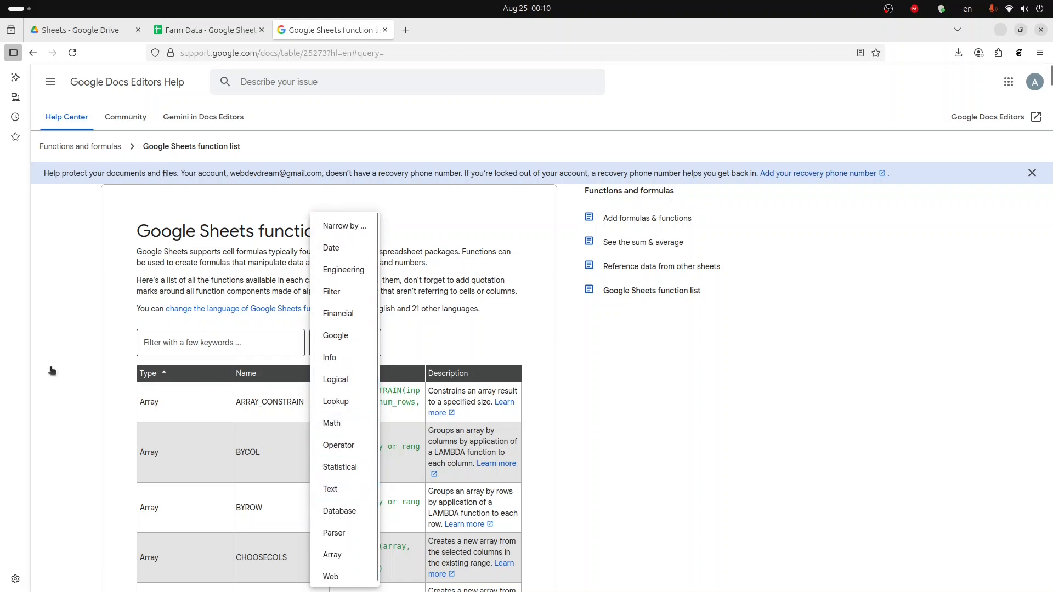
click(534, 359)
scroll(541, 369, down, 5)
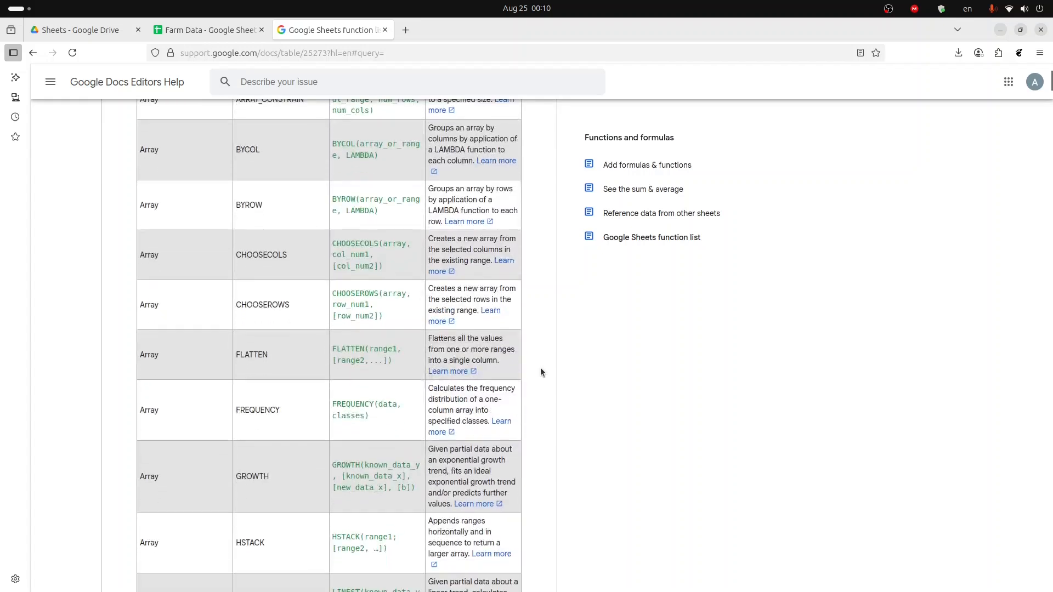
scroll(541, 373, down, 4)
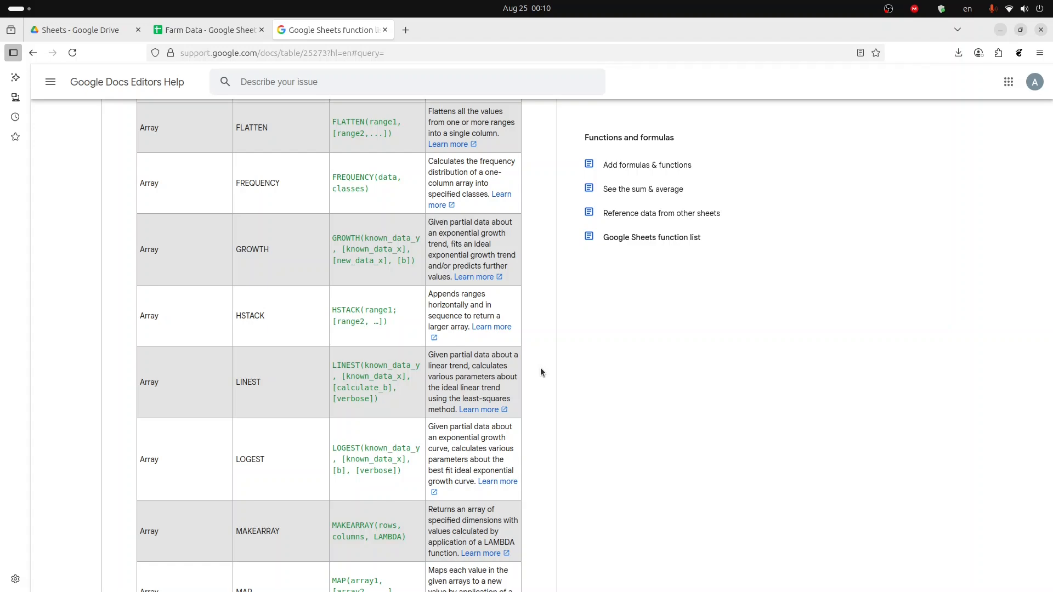
scroll(540, 372, up, 10)
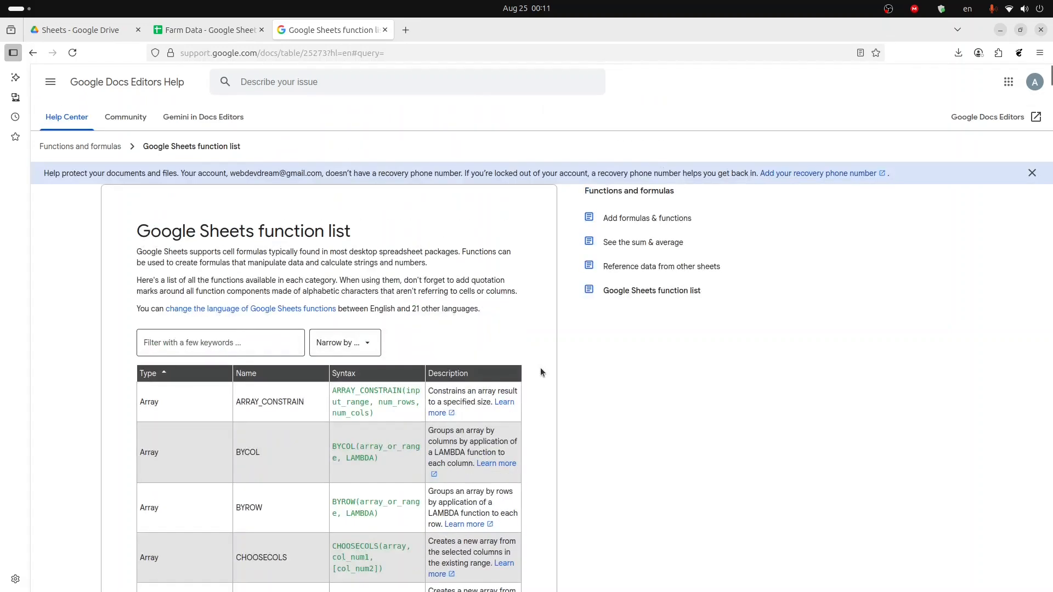